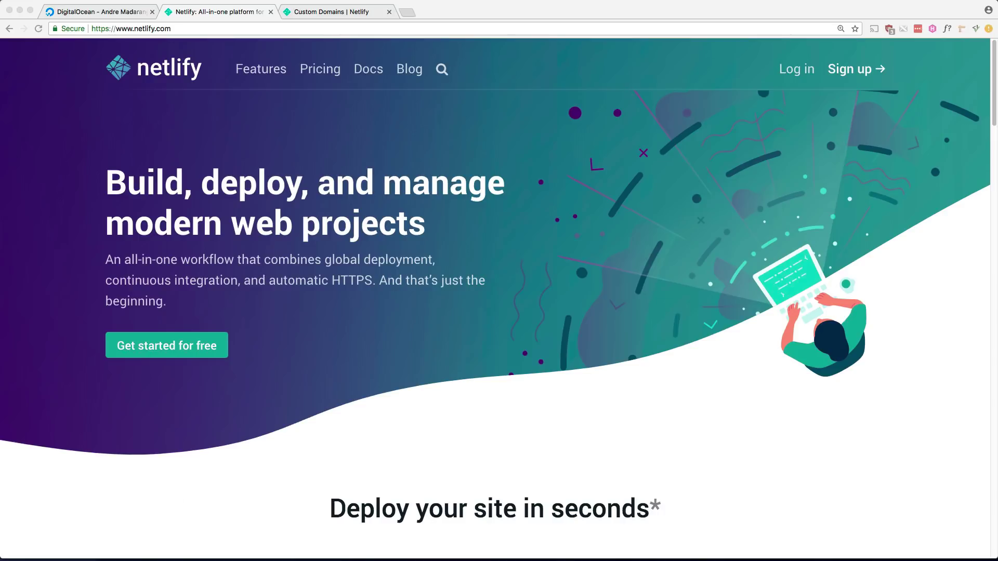
Open the freelancer-bootstrap-theme folder's index.html in Chrome and scroll through the page.
{"action": "key", "text": "super+Tab"}
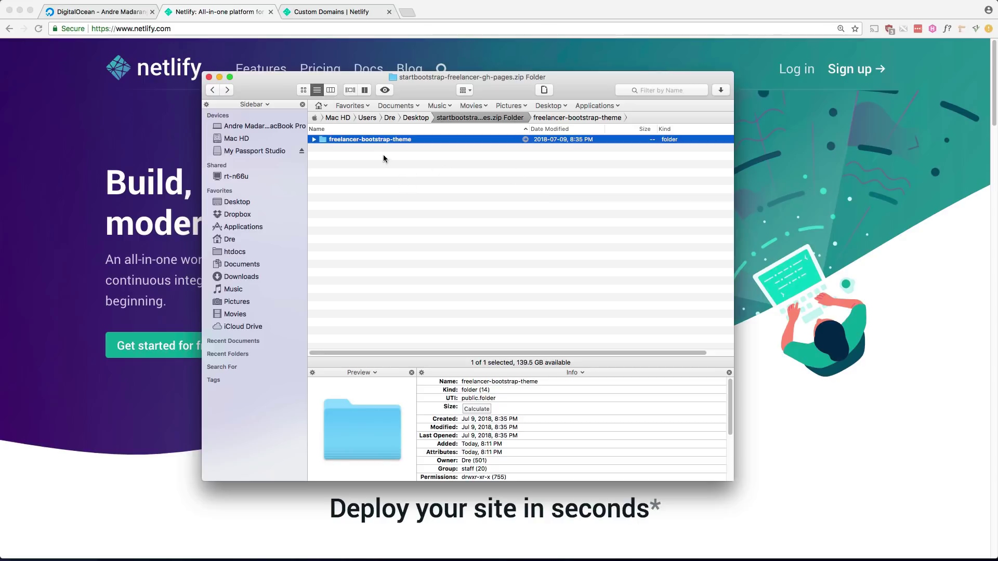
{"action": "double_click", "coordinate": [373, 140]}
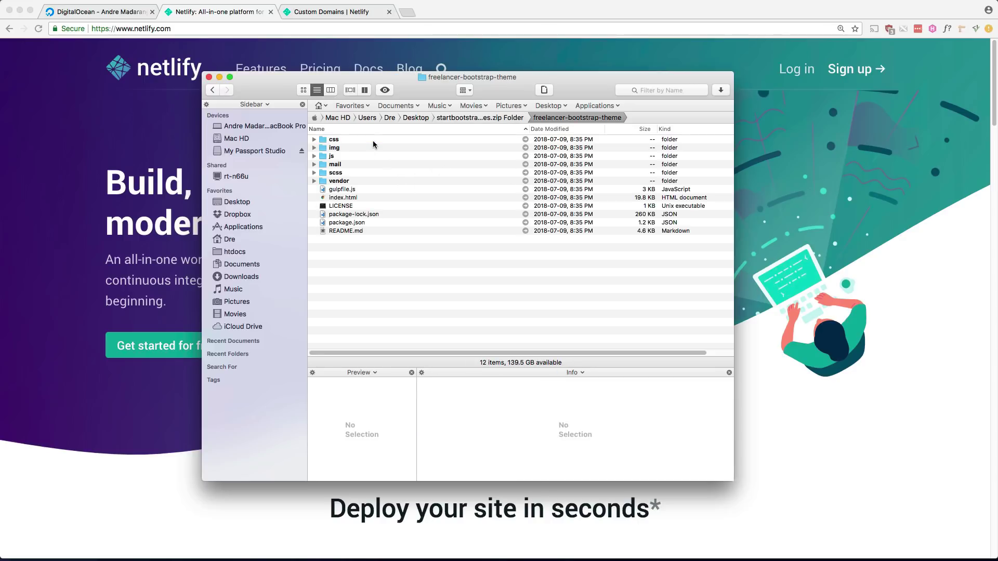
{"action": "double_click", "coordinate": [341, 198]}
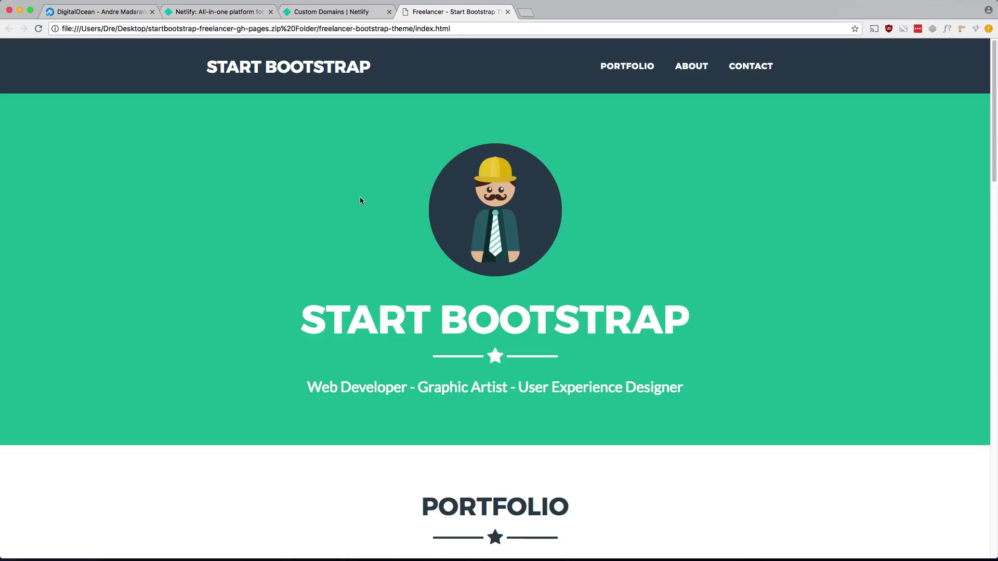
{"action": "scroll", "coordinate": [376, 193], "scroll_direction": "down", "scroll_amount": 20}
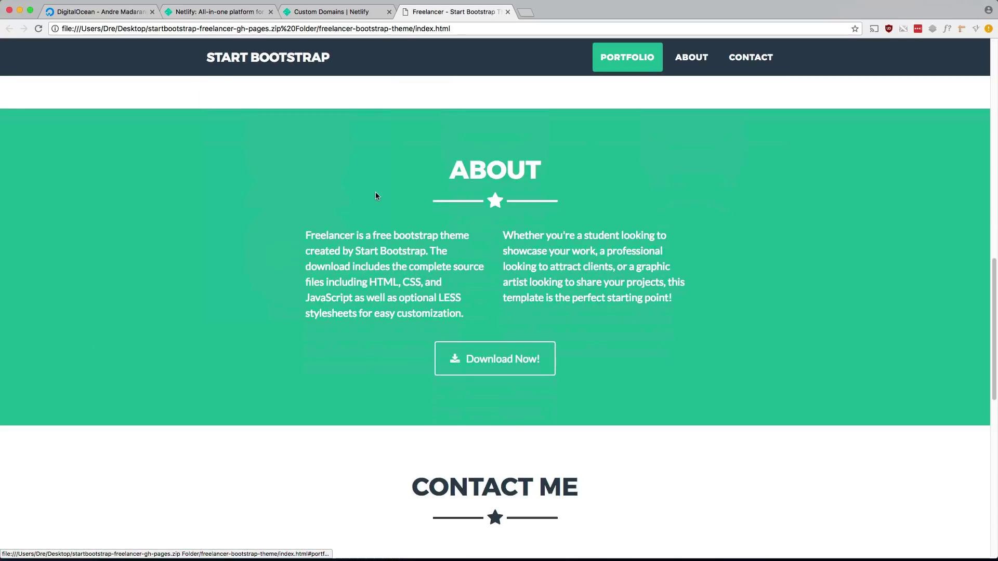
{"action": "scroll", "coordinate": [375, 194], "scroll_direction": "down", "scroll_amount": 3}
{"action": "scroll", "coordinate": [379, 197], "scroll_direction": "up", "scroll_amount": 4}
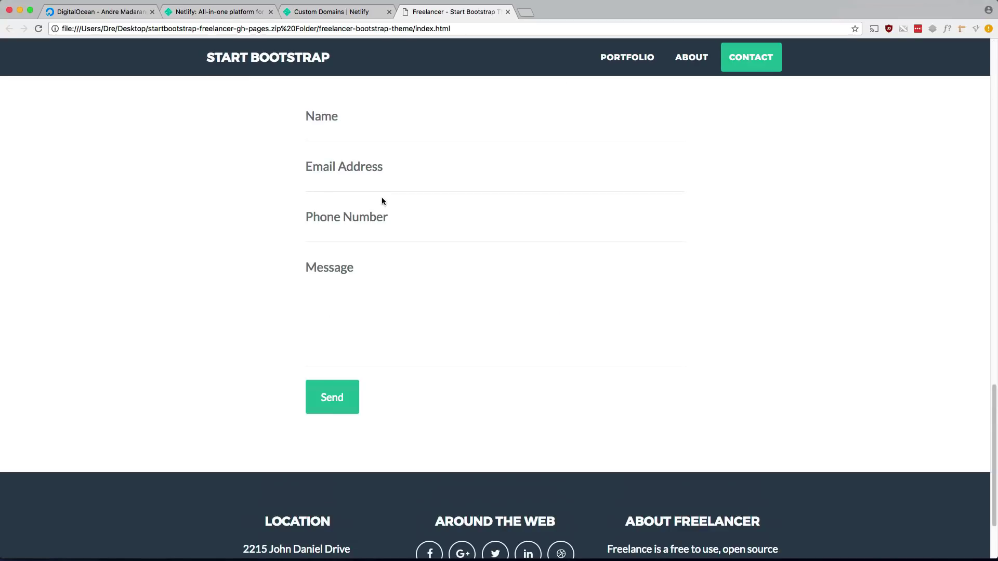
Try the contact form's Name field, then return to the Netlify homepage tab.
{"action": "left_click", "coordinate": [328, 132]}
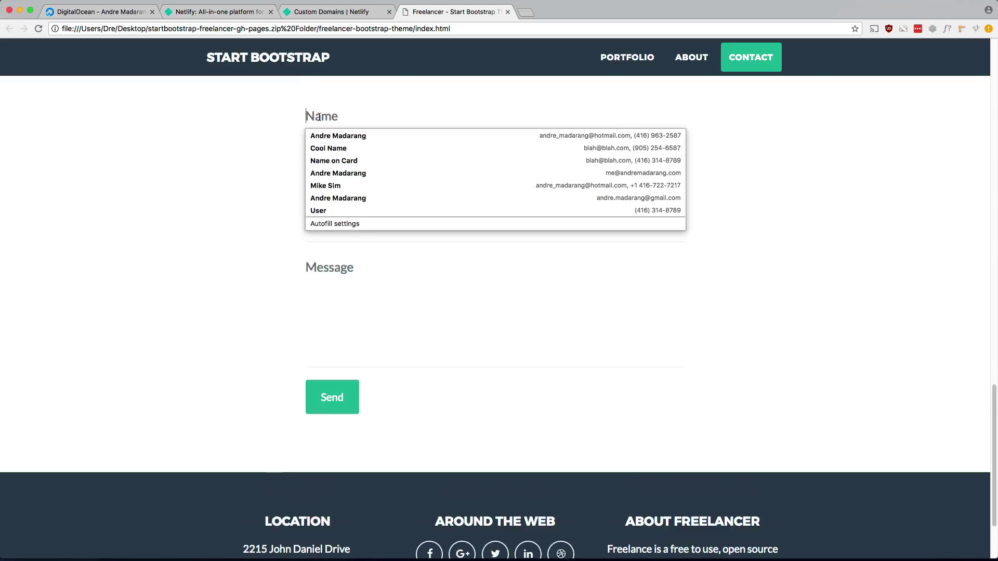
{"action": "left_click", "coordinate": [239, 191]}
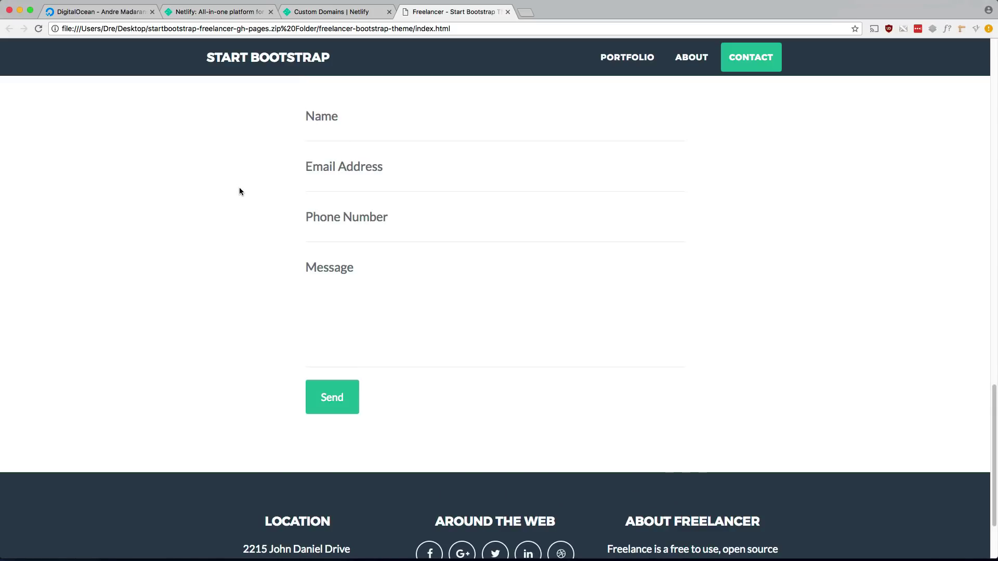
{"action": "scroll", "coordinate": [240, 188], "scroll_direction": "up", "scroll_amount": 15}
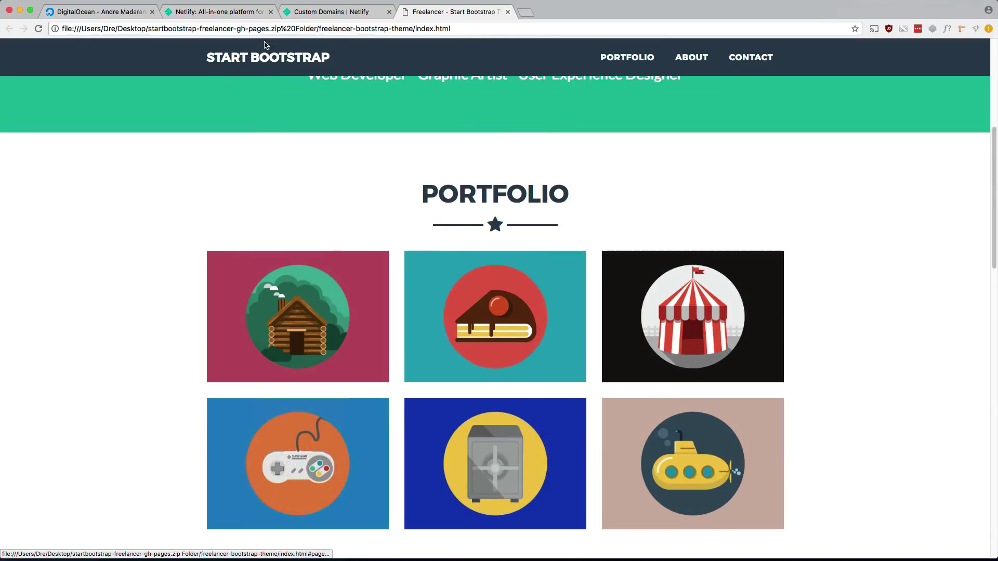
{"action": "left_click", "coordinate": [327, 11]}
{"action": "left_click", "coordinate": [223, 11]}
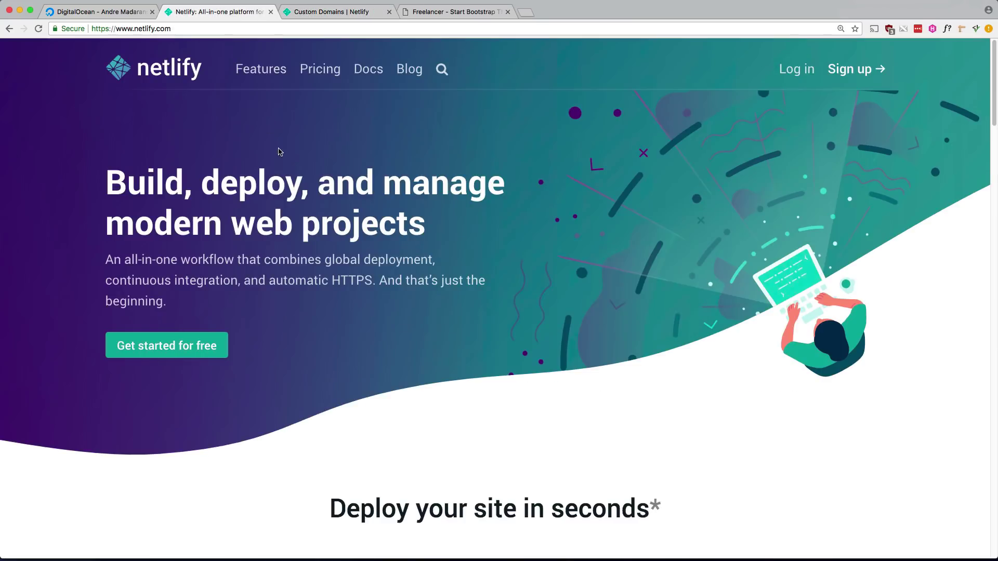
Log in to Netlify and drag the freelancer-bootstrap-theme folder onto the site drop area.
{"action": "left_click", "coordinate": [781, 74]}
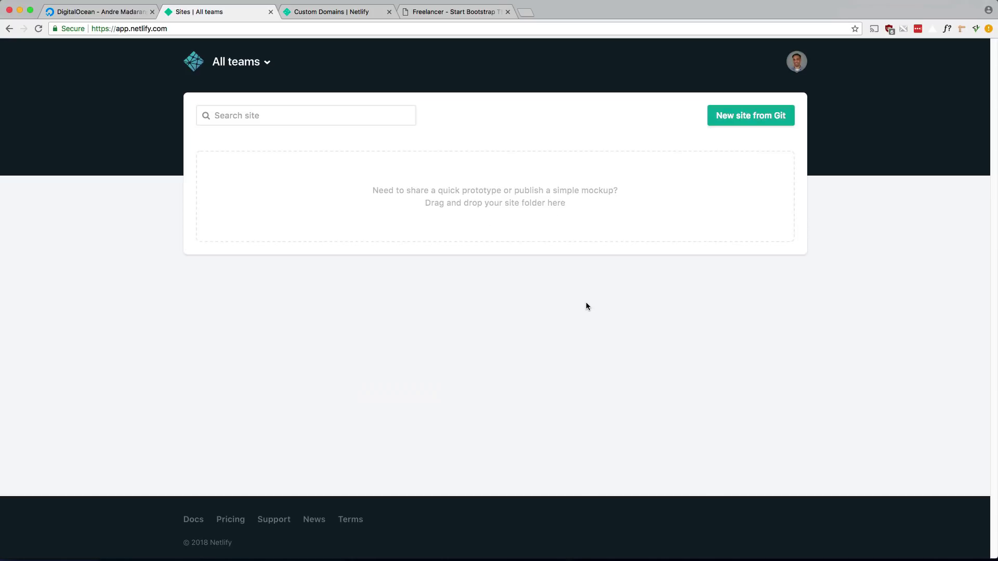
{"action": "key", "text": "super+Tab"}
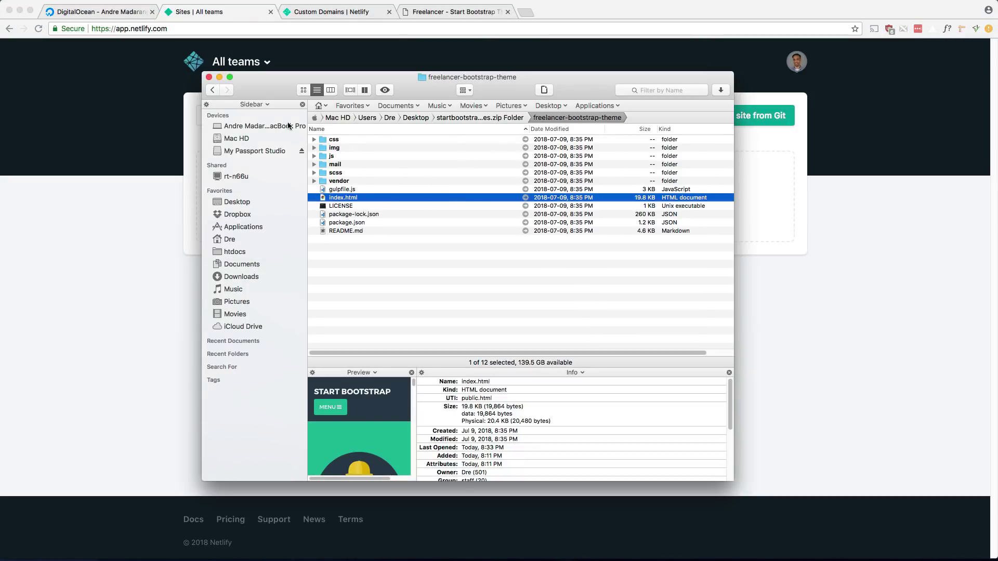
{"action": "left_click", "coordinate": [213, 90]}
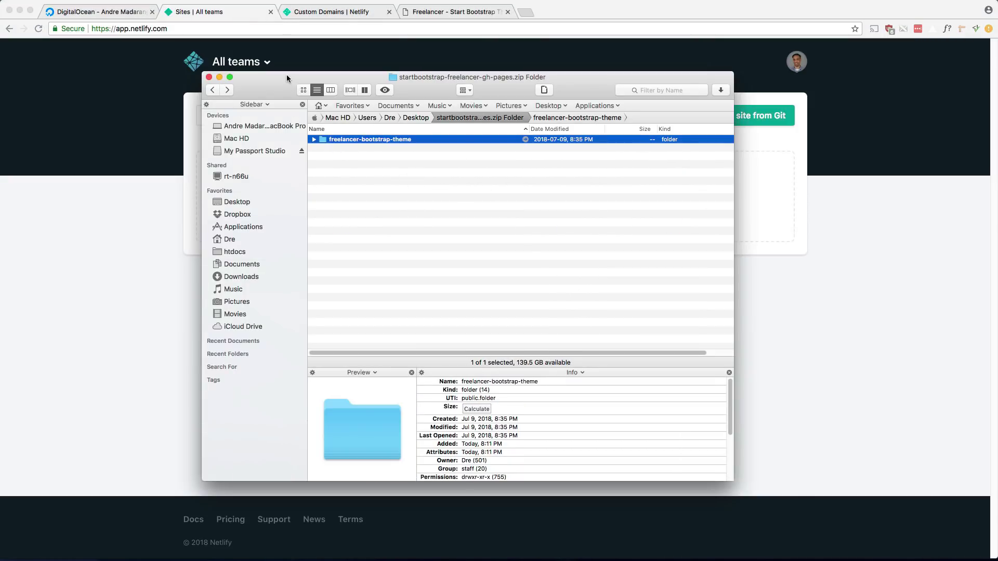
{"action": "left_click_drag", "start_coordinate": [286, 73], "coordinate": [707, 106]}
{"action": "left_click_drag", "start_coordinate": [757, 172], "coordinate": [423, 195]}
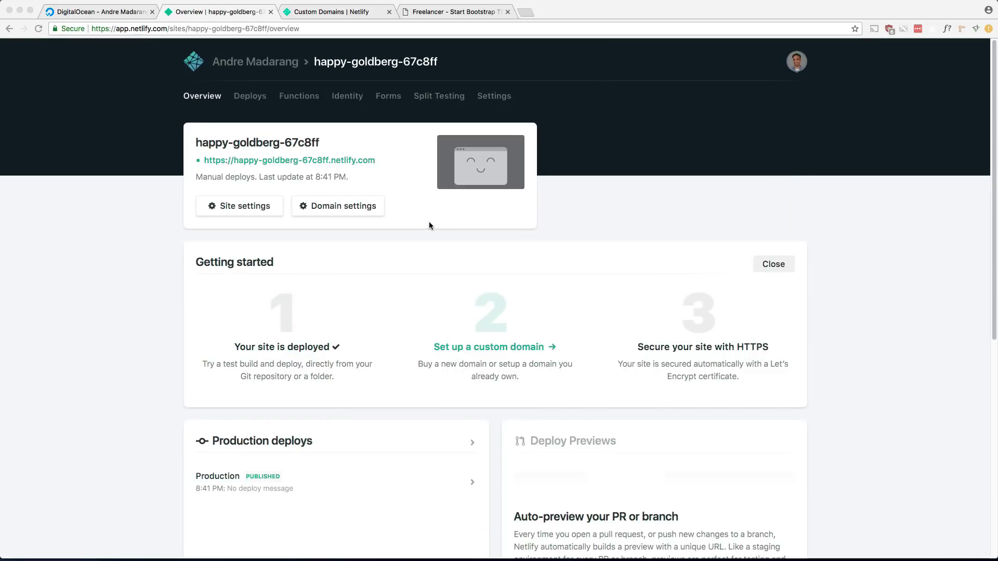
Open happy-goldberg-67c8ff.netlify.com in a new tab, scroll the live Freelancer page, return to Overview.
{"action": "left_click", "coordinate": [343, 158]}
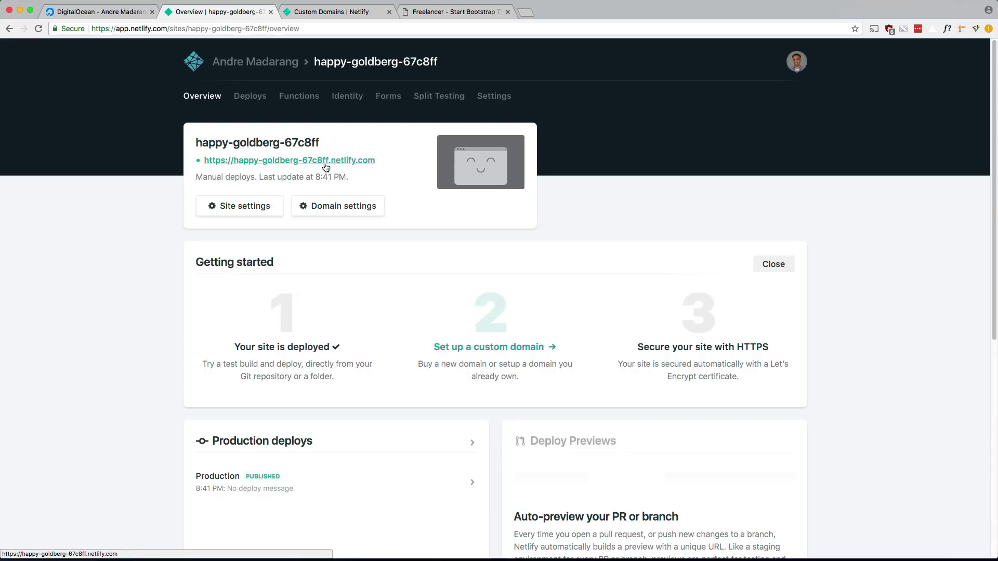
{"action": "left_click", "coordinate": [258, 165], "text": "super"}
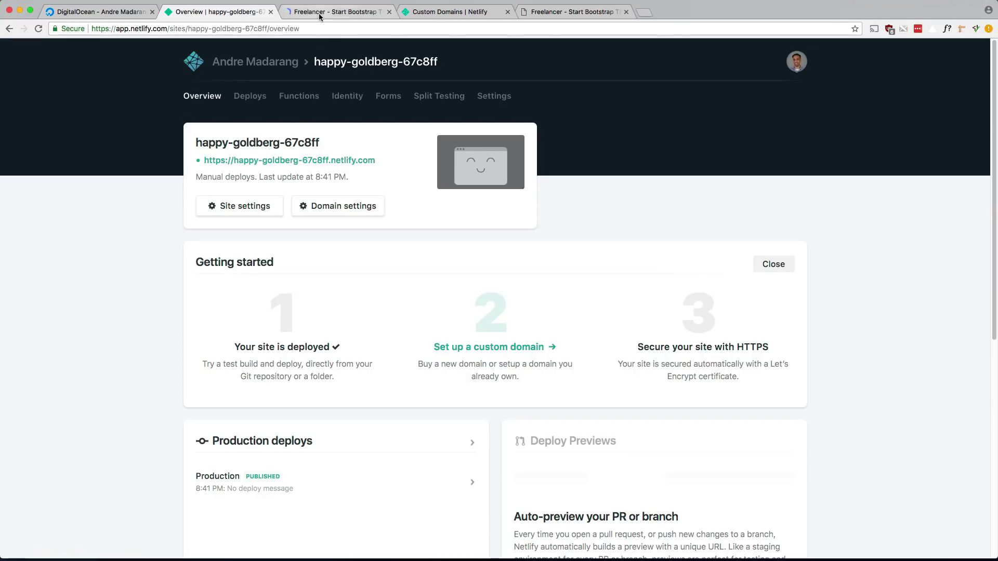
{"action": "left_click", "coordinate": [320, 15]}
{"action": "scroll", "coordinate": [348, 176], "scroll_direction": "down", "scroll_amount": 10}
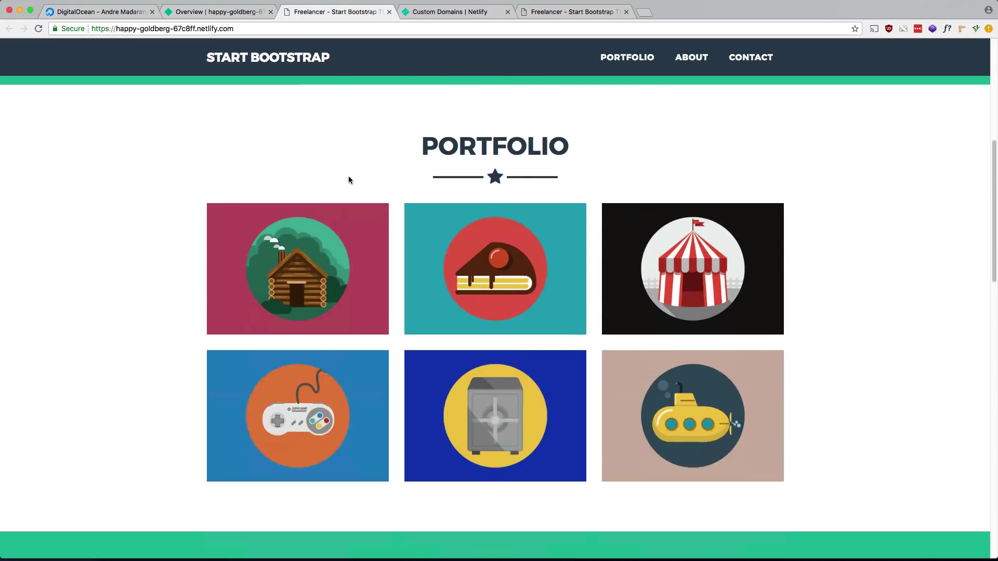
{"action": "scroll", "coordinate": [350, 180], "scroll_direction": "down", "scroll_amount": 12}
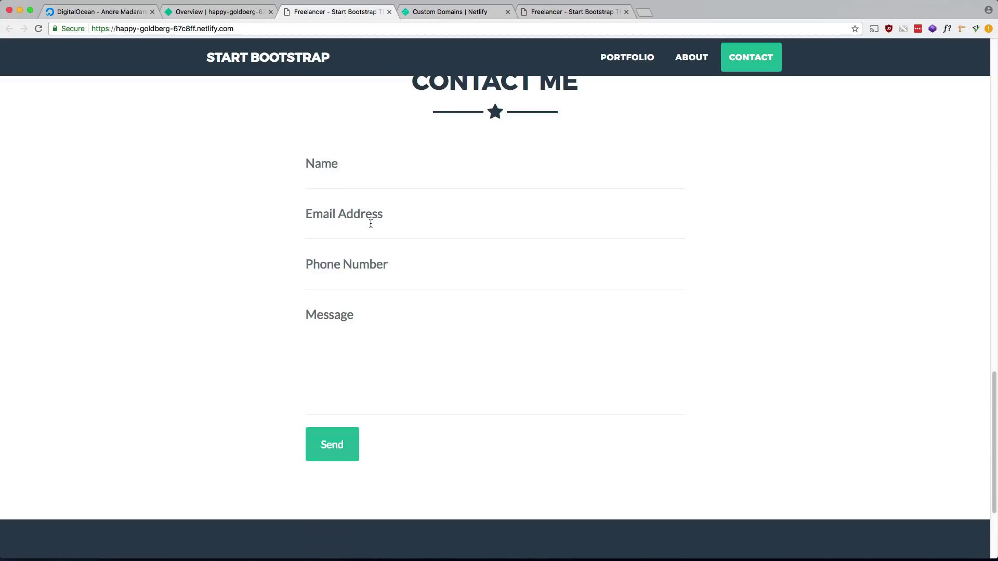
{"action": "scroll", "coordinate": [375, 223], "scroll_direction": "up", "scroll_amount": 20}
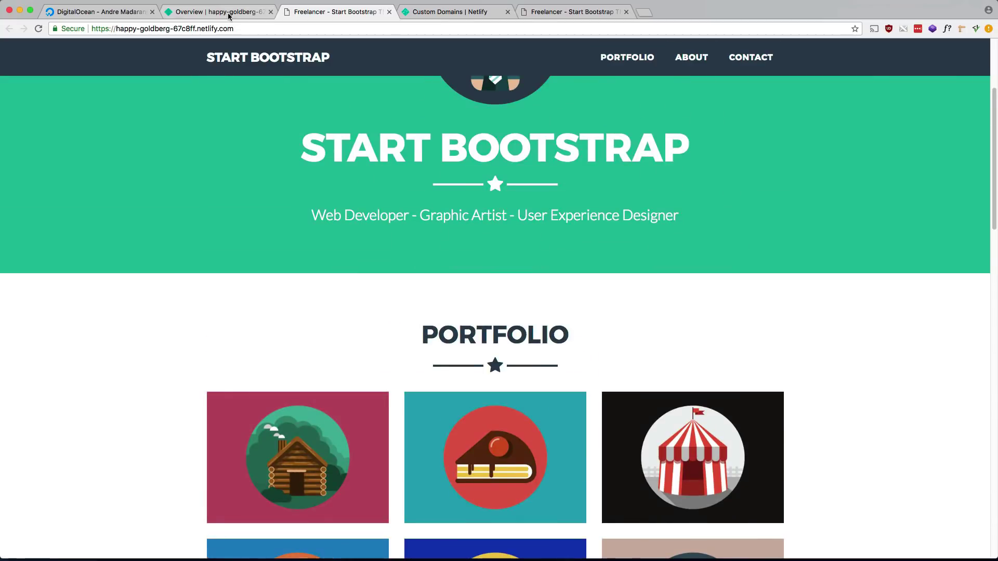
{"action": "left_click", "coordinate": [229, 11]}
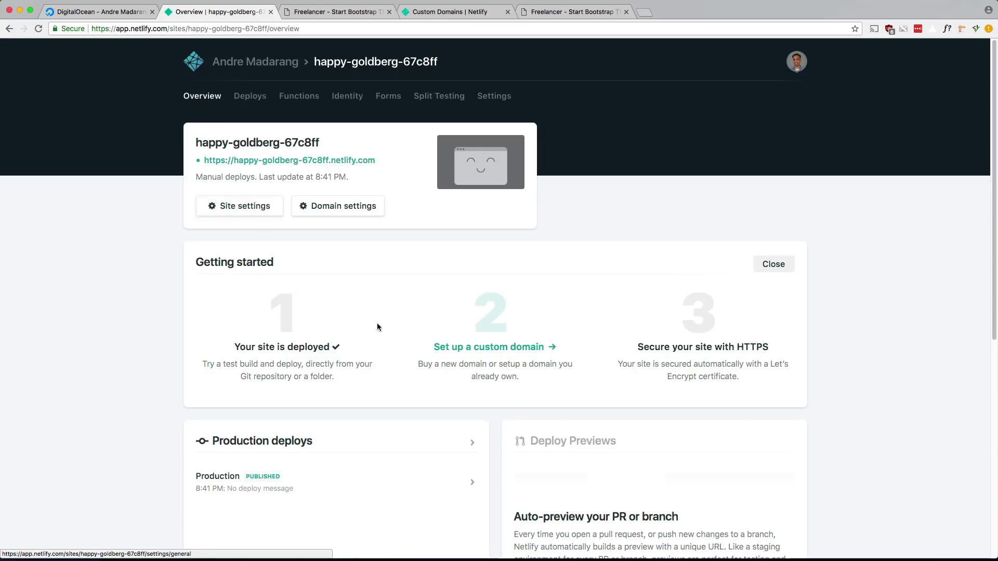
In Site settings, change the site name to freelancer-bootstrap-andre and save.
{"action": "left_click", "coordinate": [235, 209]}
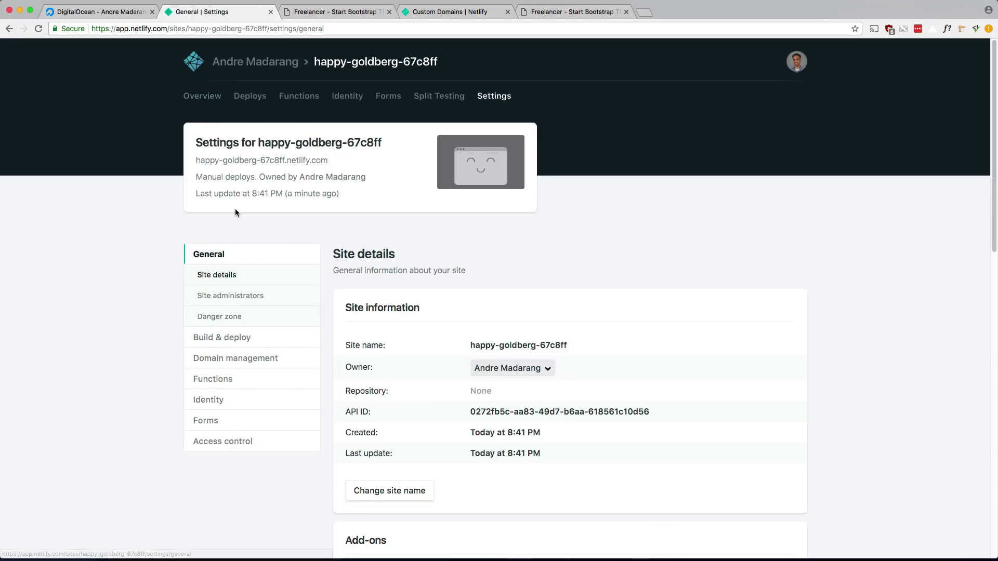
{"action": "scroll", "coordinate": [386, 464], "scroll_direction": "down", "scroll_amount": 1}
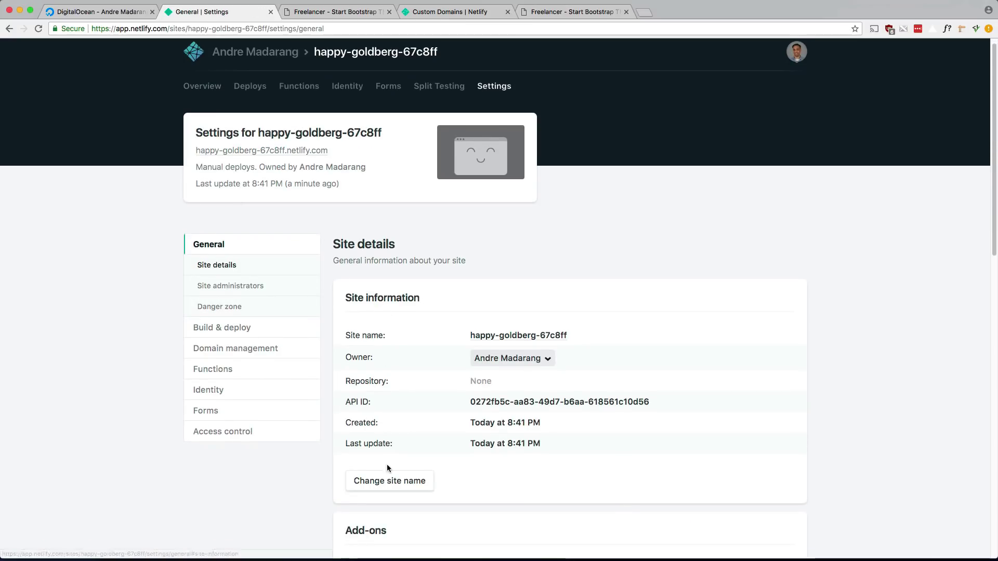
{"action": "left_click", "coordinate": [387, 481]}
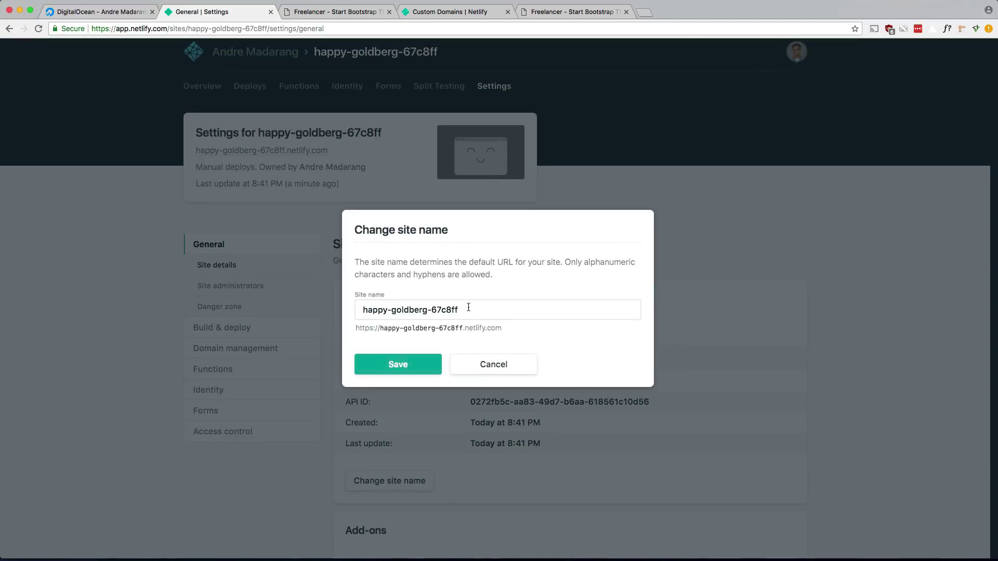
{"action": "triple_click", "coordinate": [468, 307]}
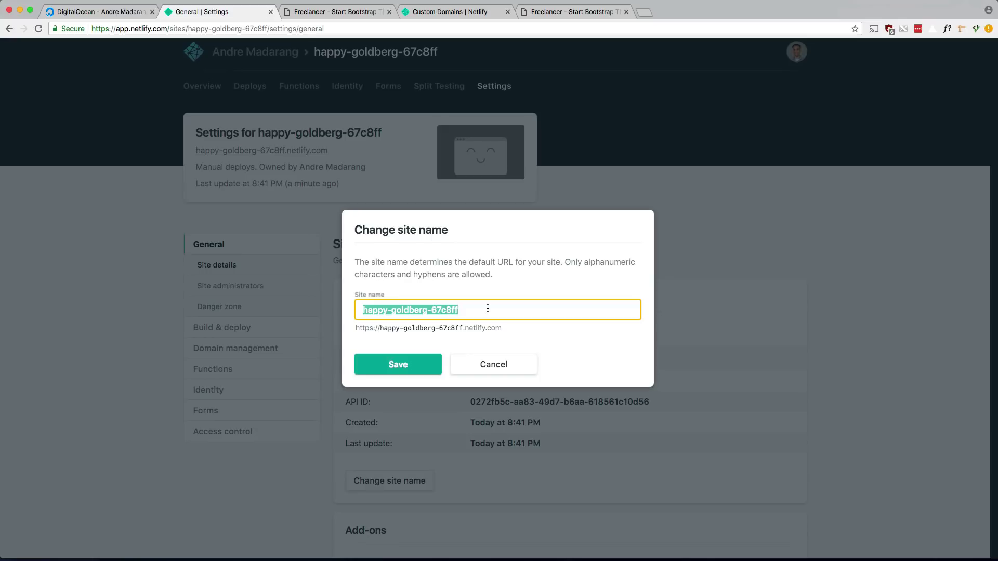
{"action": "type", "text": "freelancer-"}
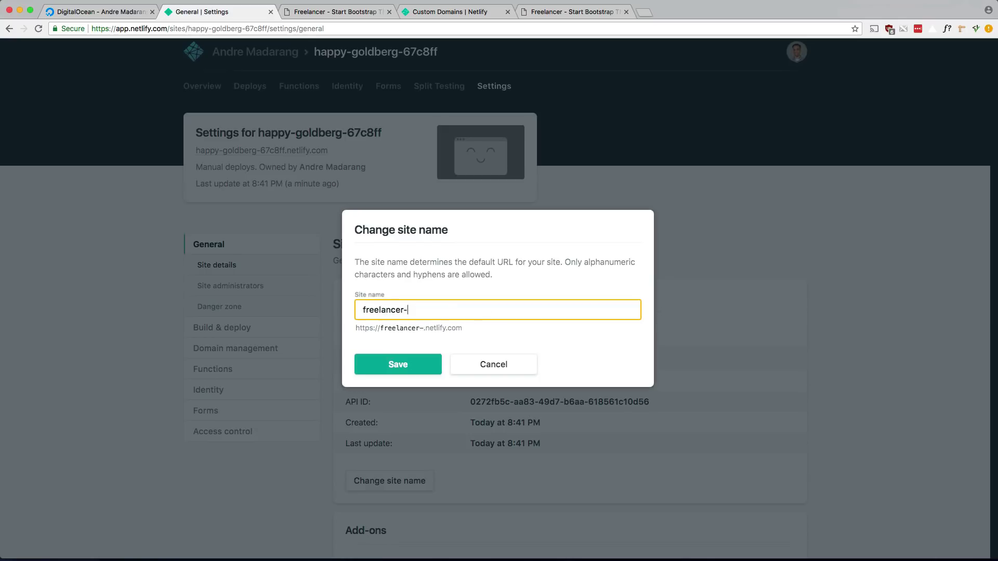
{"action": "type", "text": "bootstrap-and"}
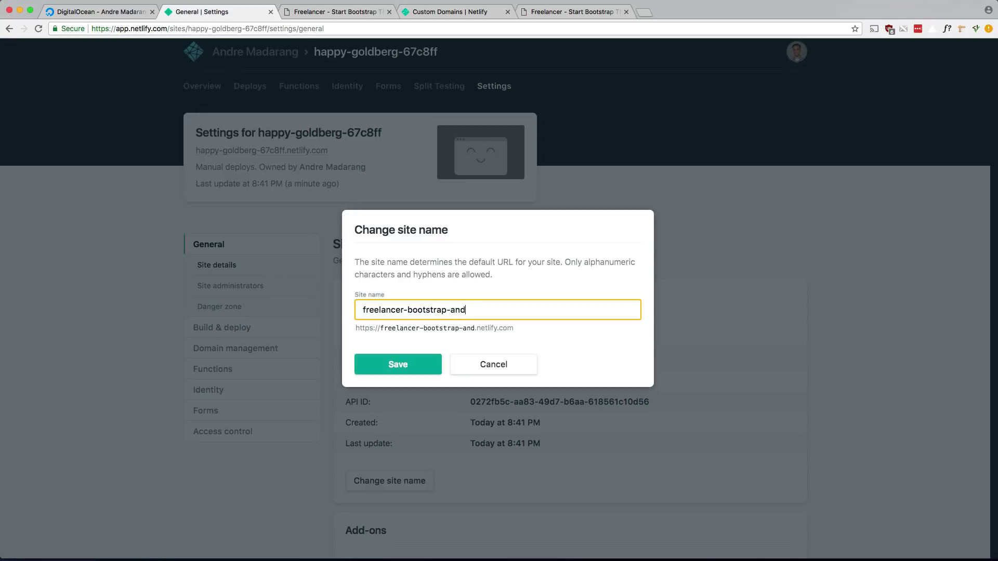
{"action": "type", "text": "re"}
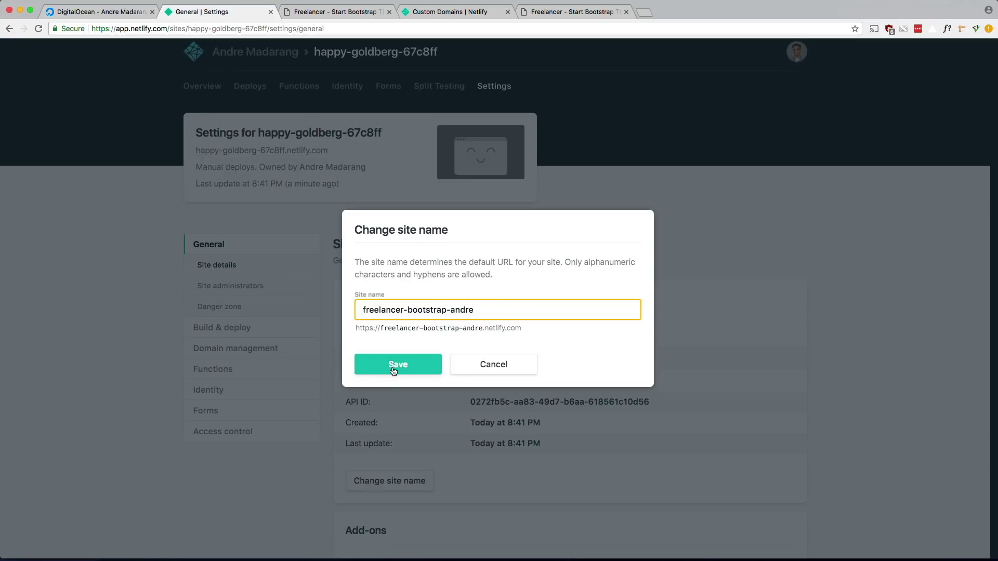
{"action": "left_click", "coordinate": [392, 365]}
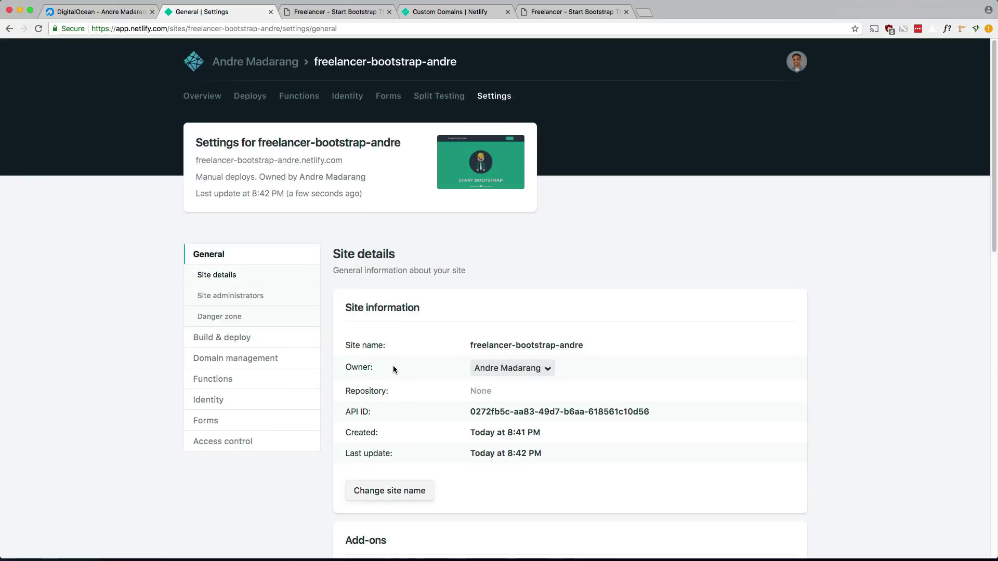
Check freelancer-bootstrap-andre.netlify.com in a new tab, close the extra tabs, and return to Overview.
{"action": "left_click", "coordinate": [282, 164], "text": "super"}
{"action": "left_click", "coordinate": [420, 13]}
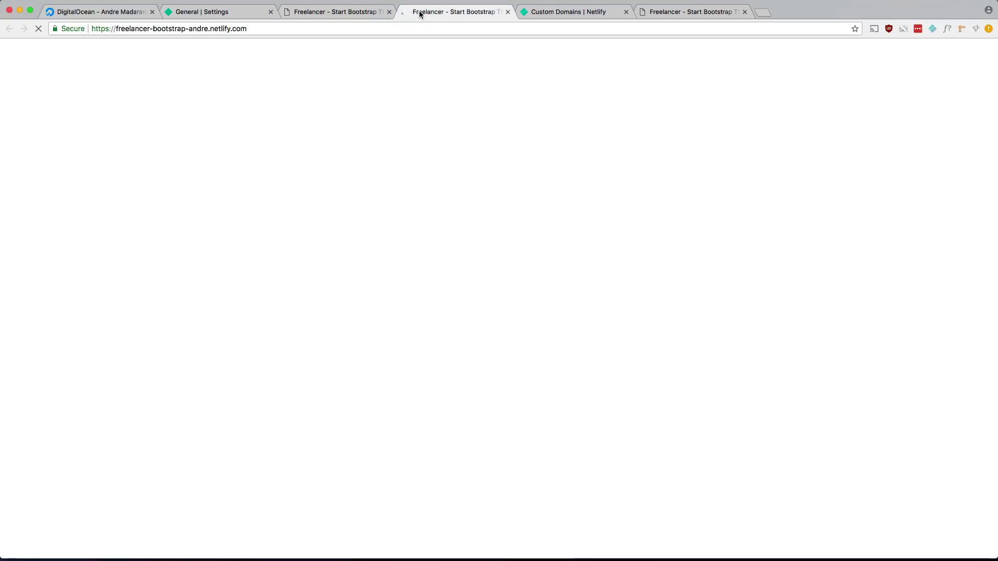
{"action": "left_click", "coordinate": [508, 12]}
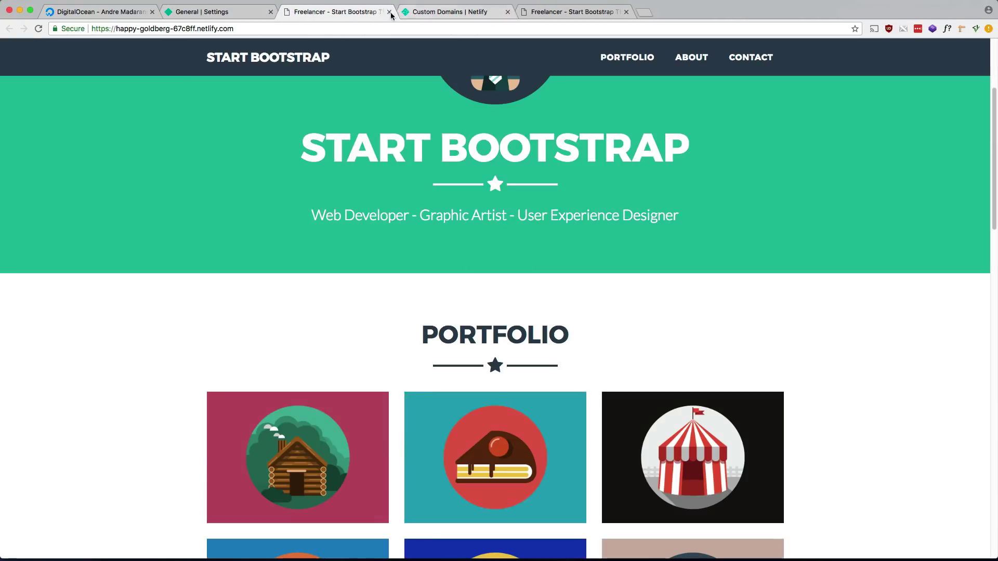
{"action": "left_click", "coordinate": [389, 12]}
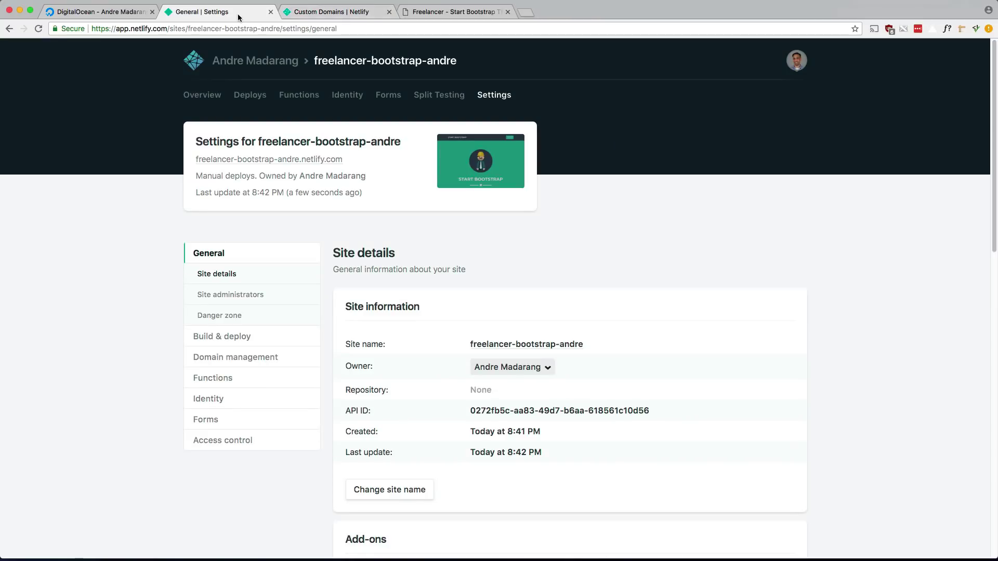
{"action": "left_click", "coordinate": [198, 98]}
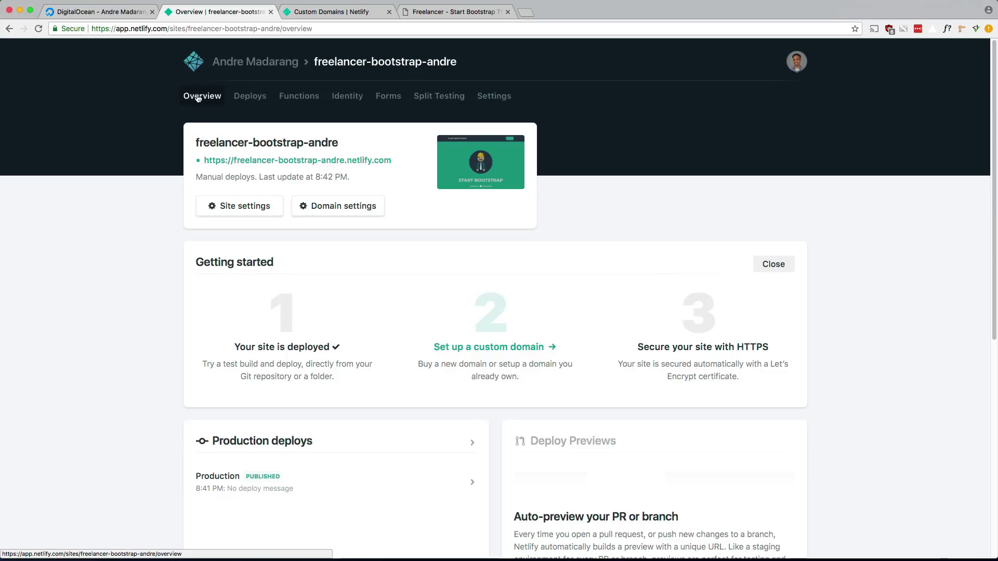
Start a new site from Git via GitHub and filter the repositories by 'resume'.
{"action": "left_click", "coordinate": [251, 63]}
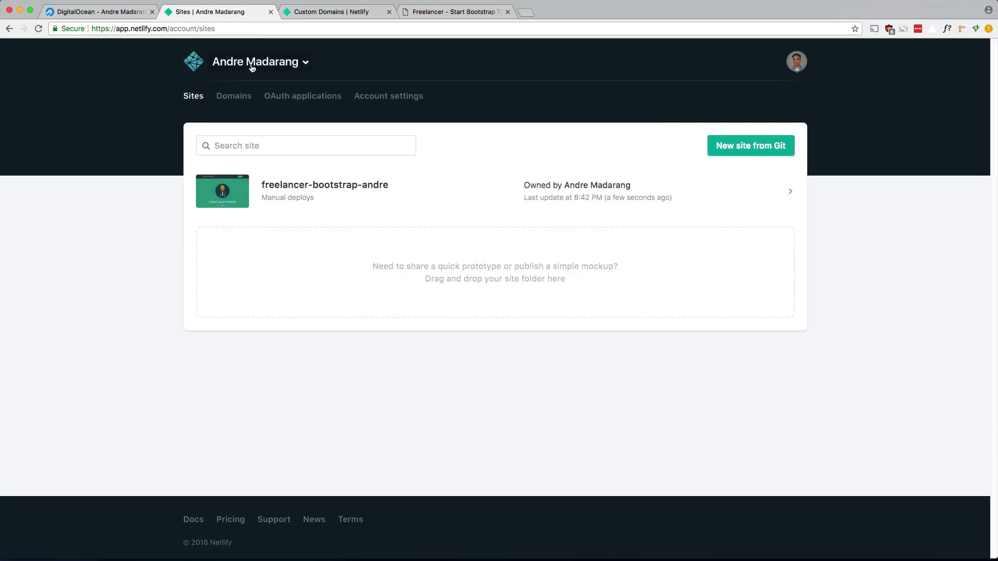
{"action": "left_click", "coordinate": [749, 150]}
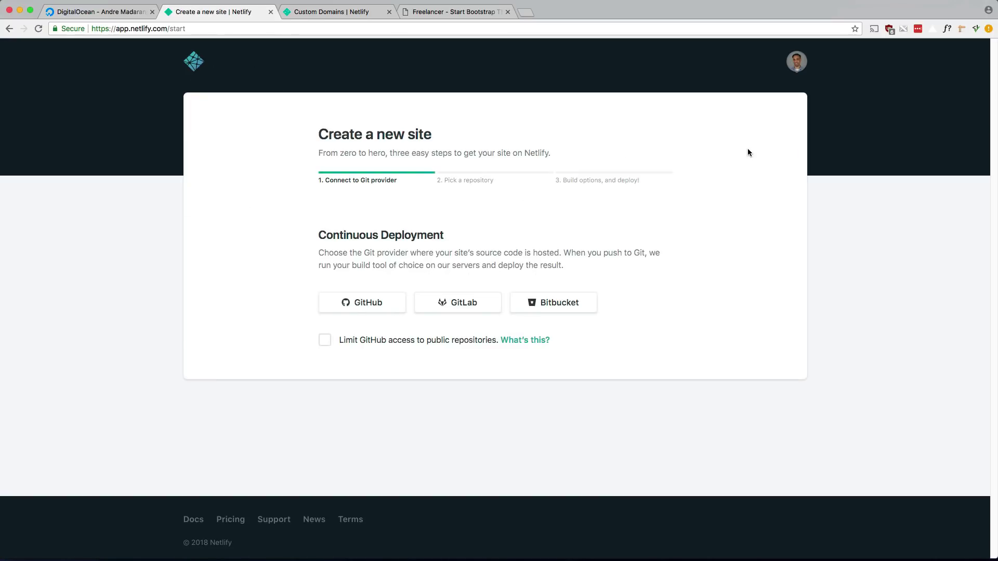
{"action": "left_click", "coordinate": [347, 302]}
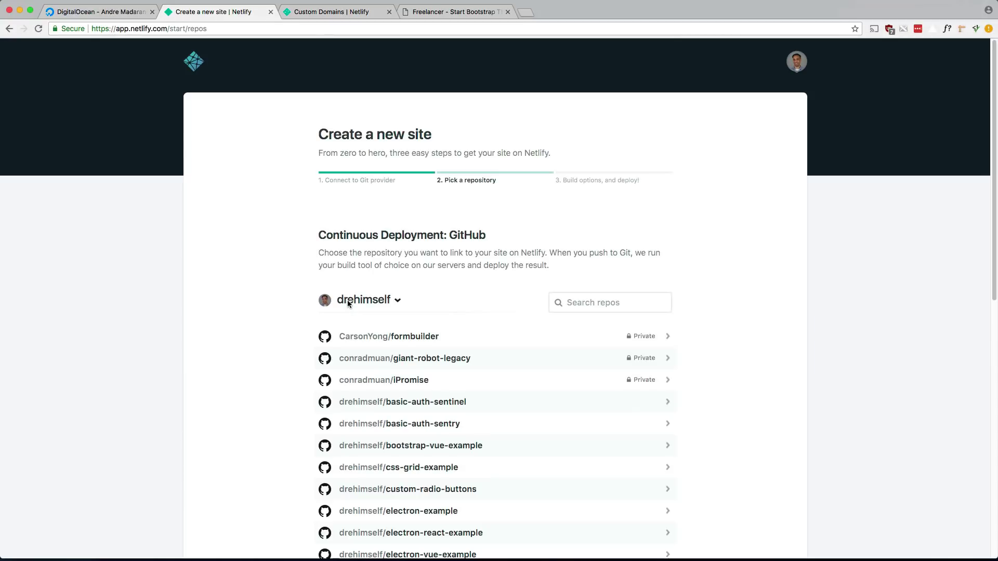
{"action": "left_click", "coordinate": [605, 306]}
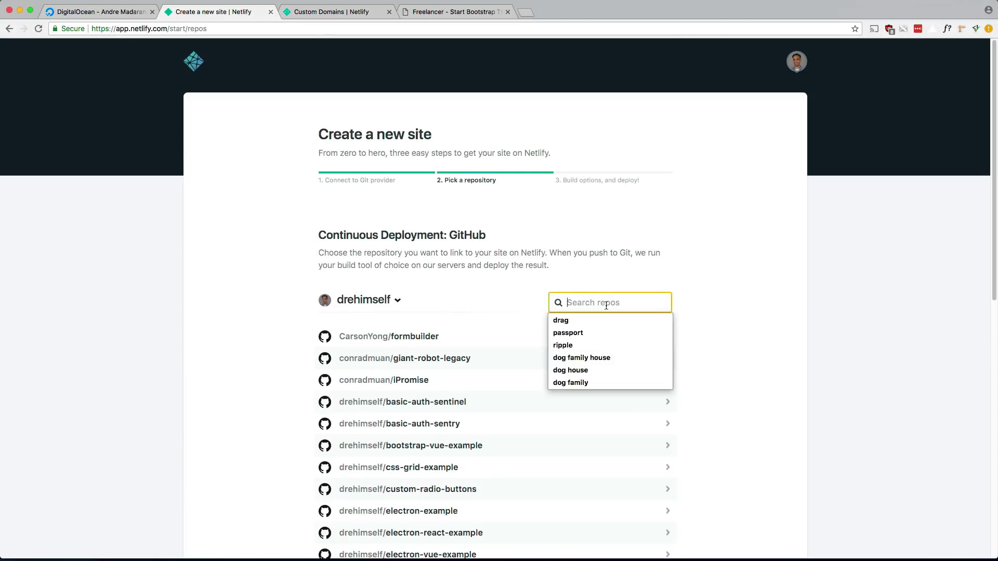
{"action": "type", "text": "resume"}
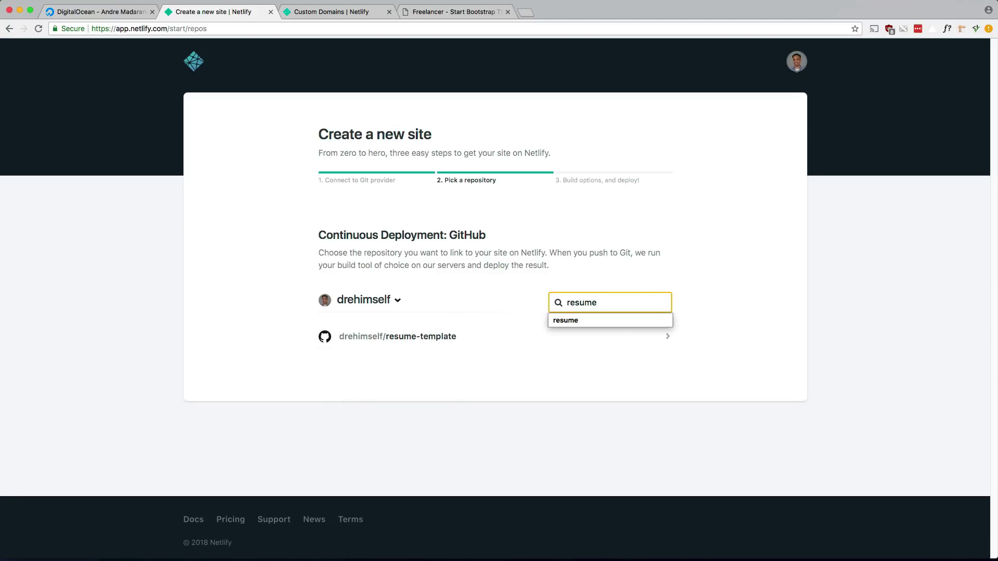
{"action": "key", "text": "Escape"}
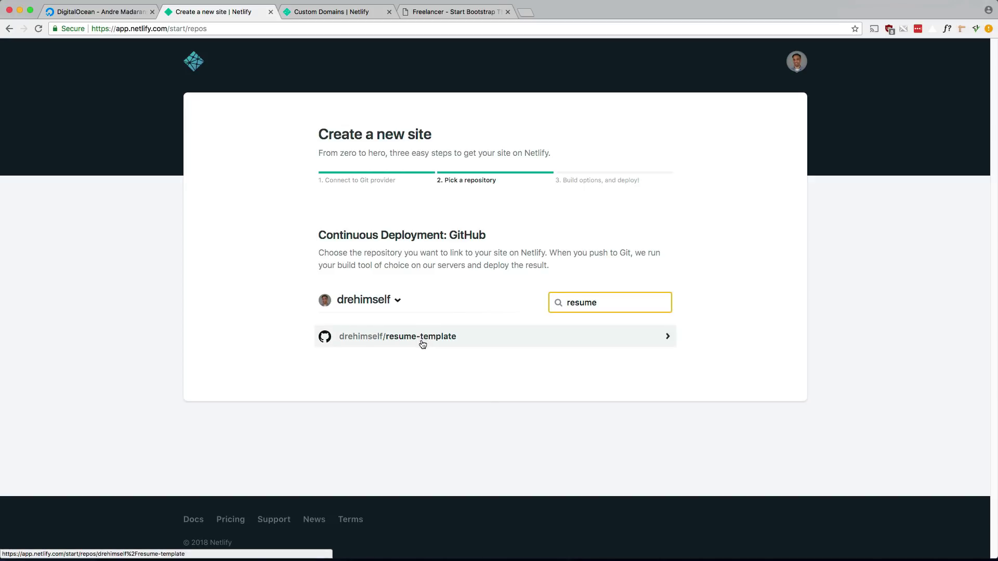
{"action": "key", "text": "super+t"}
Go to the GitHub profile's repositories, search 'resume', and open resume-template.
{"action": "type", "text": "git"}
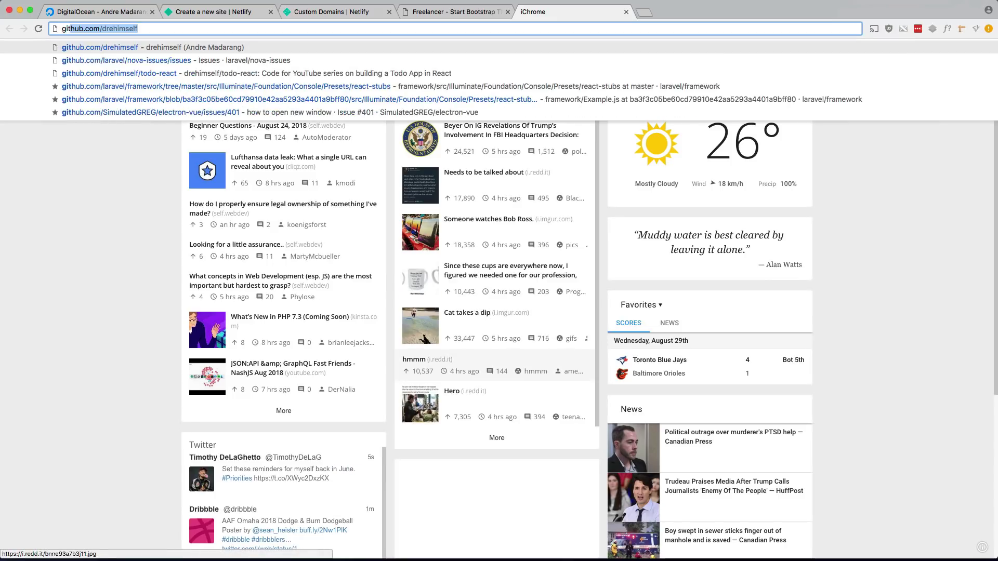
{"action": "key", "text": "Return"}
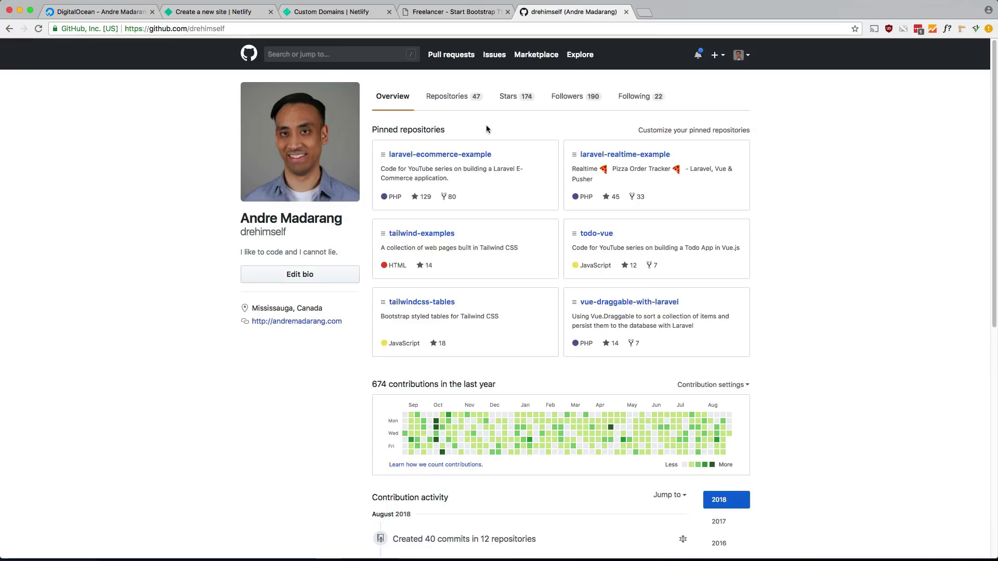
{"action": "left_click", "coordinate": [450, 97]}
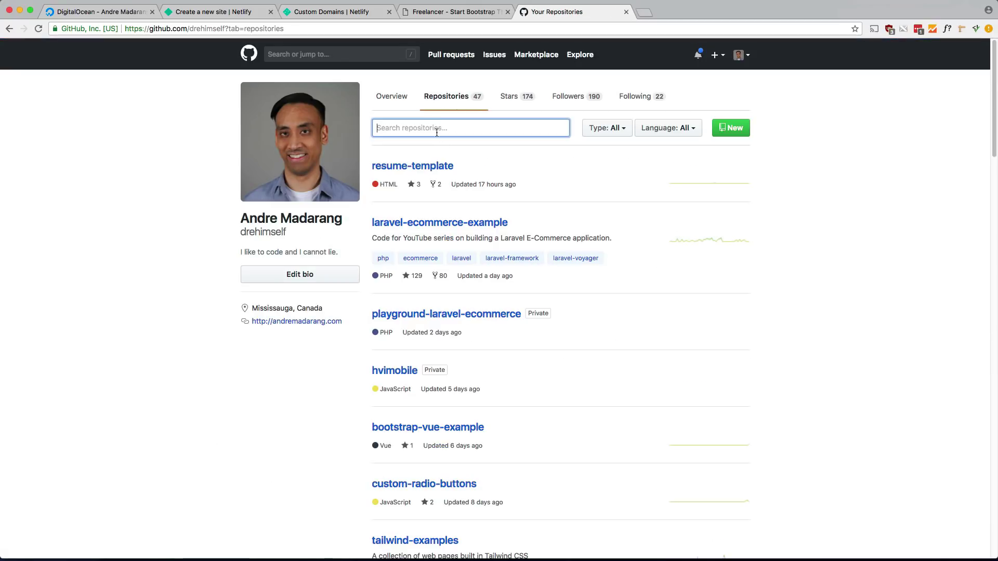
{"action": "type", "text": "resume"}
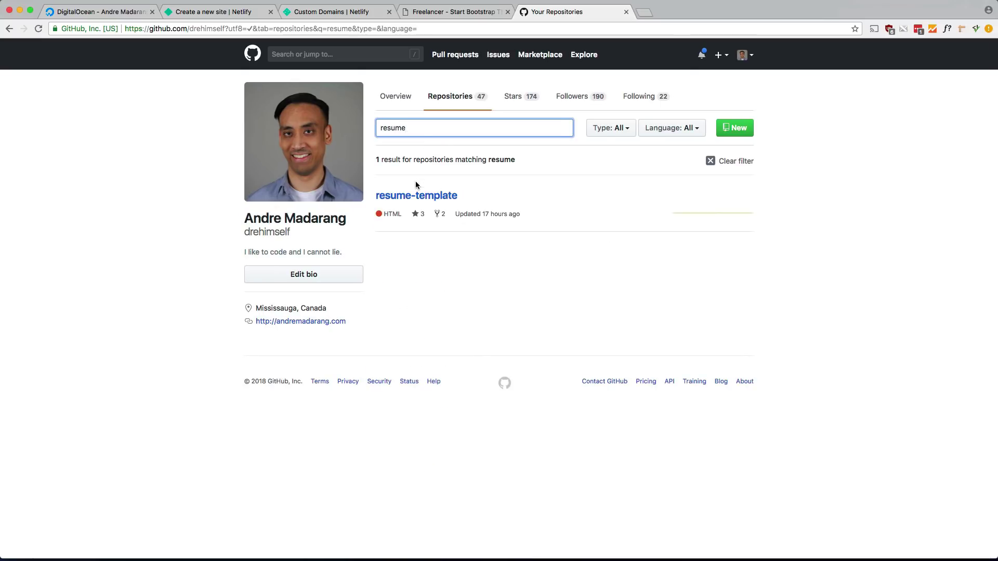
{"action": "left_click", "coordinate": [415, 195]}
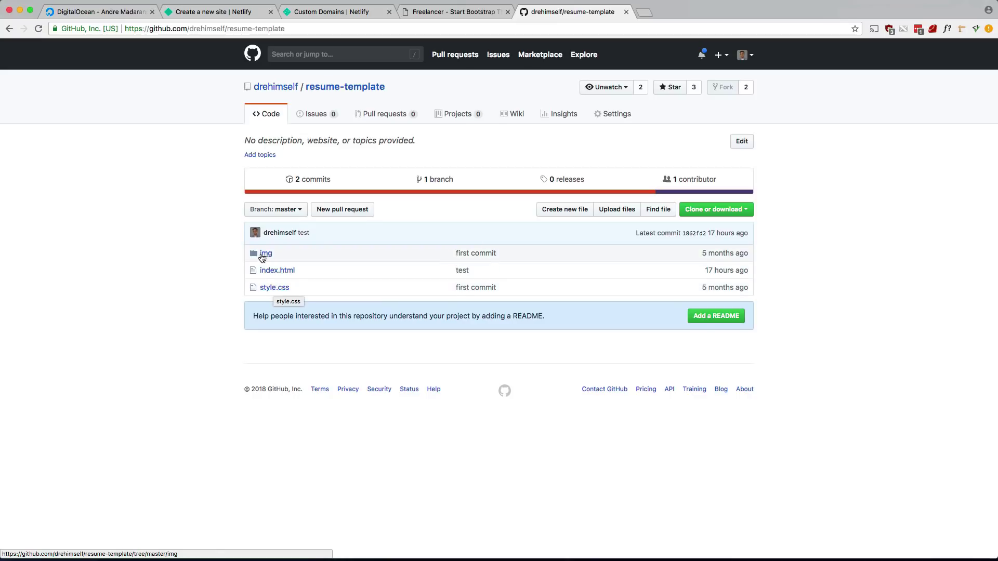
Look inside resume-template's img folder, go back, and return to the Netlify new-site tab.
{"action": "left_click", "coordinate": [265, 255]}
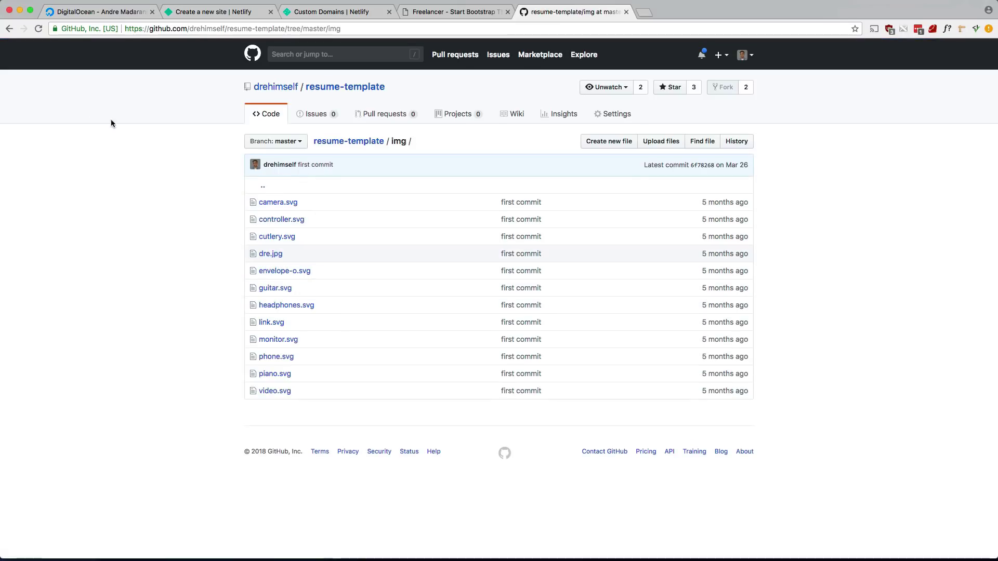
{"action": "left_click", "coordinate": [9, 29]}
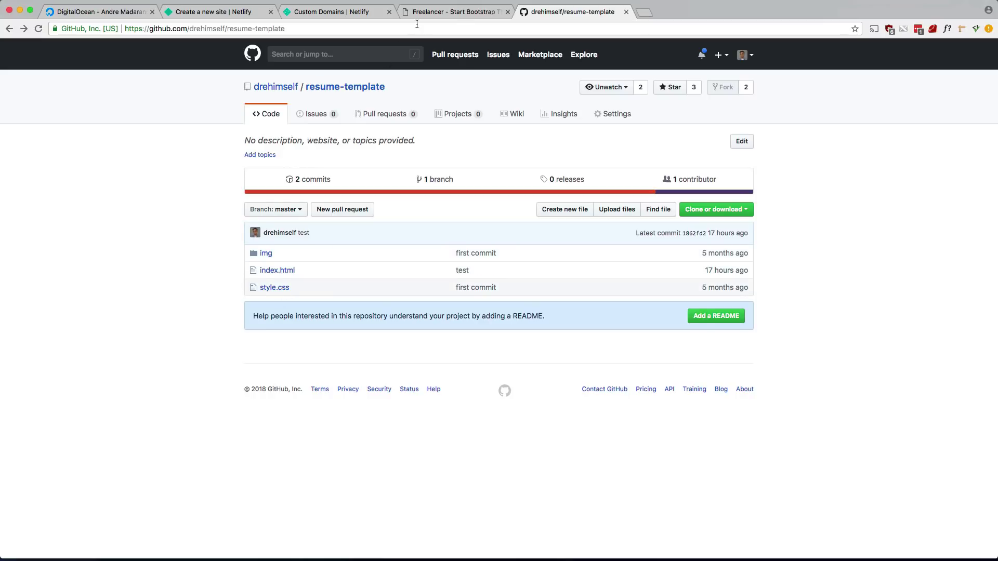
{"action": "left_click", "coordinate": [224, 16]}
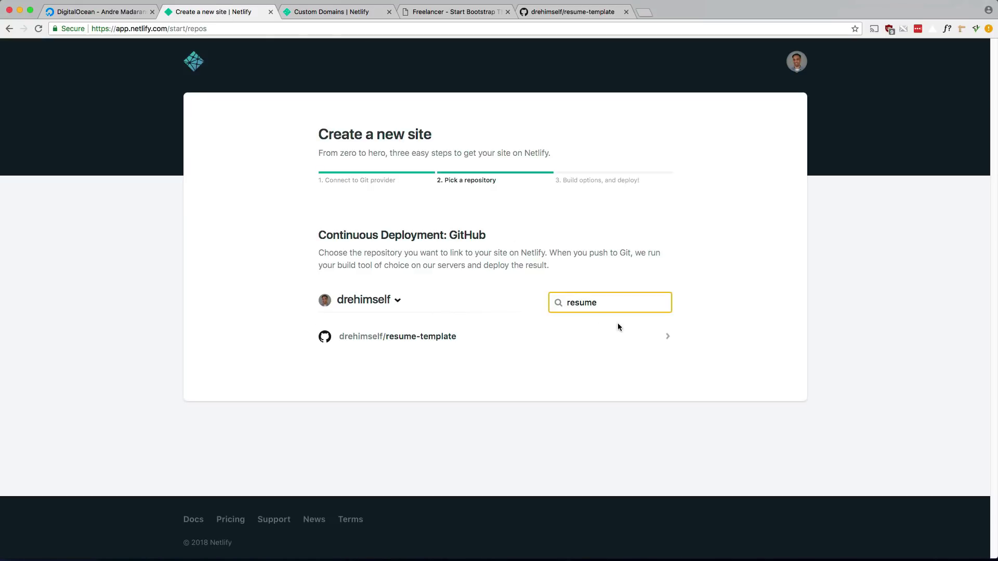
Pick resume-template, keep branch master, leave the build command empty, and deploy the site.
{"action": "left_click", "coordinate": [425, 336]}
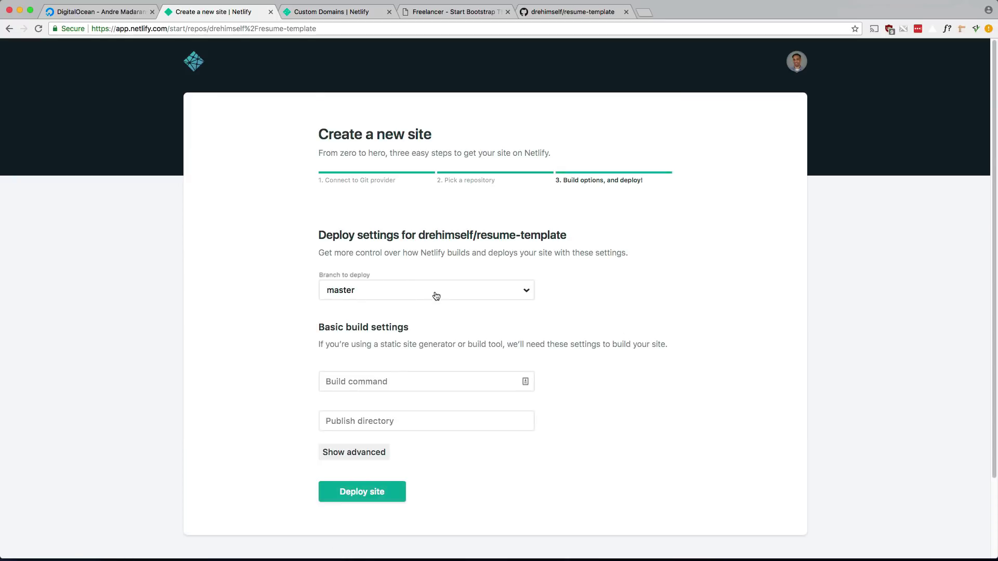
{"action": "left_click", "coordinate": [459, 292]}
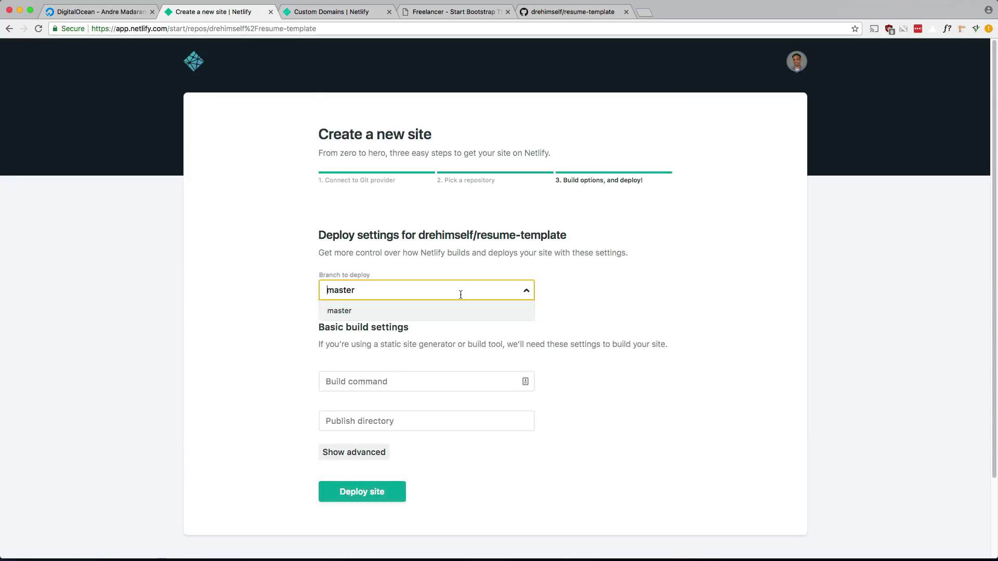
{"action": "left_click", "coordinate": [560, 299]}
{"action": "scroll", "coordinate": [544, 328], "scroll_direction": "down", "scroll_amount": 2}
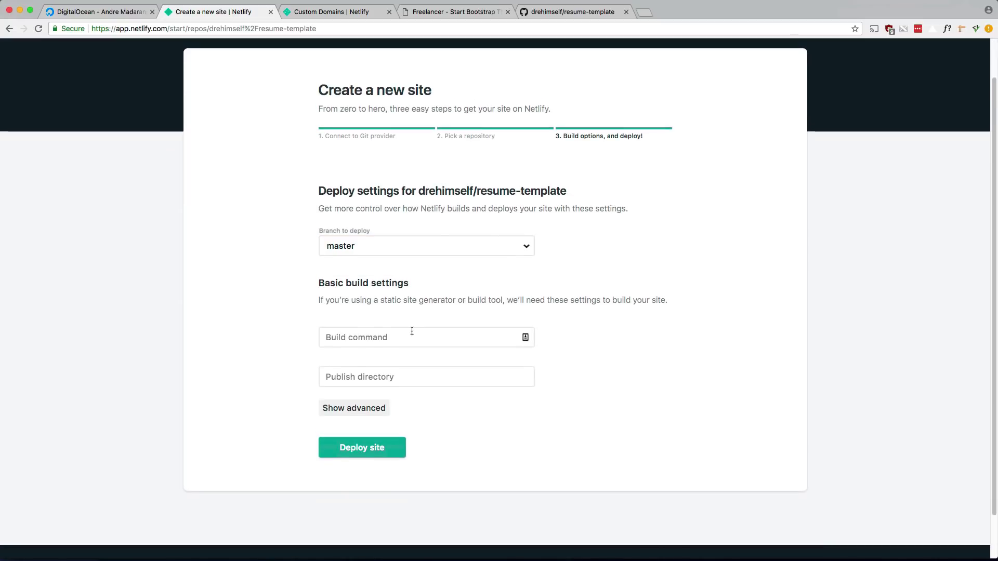
{"action": "left_click", "coordinate": [401, 339]}
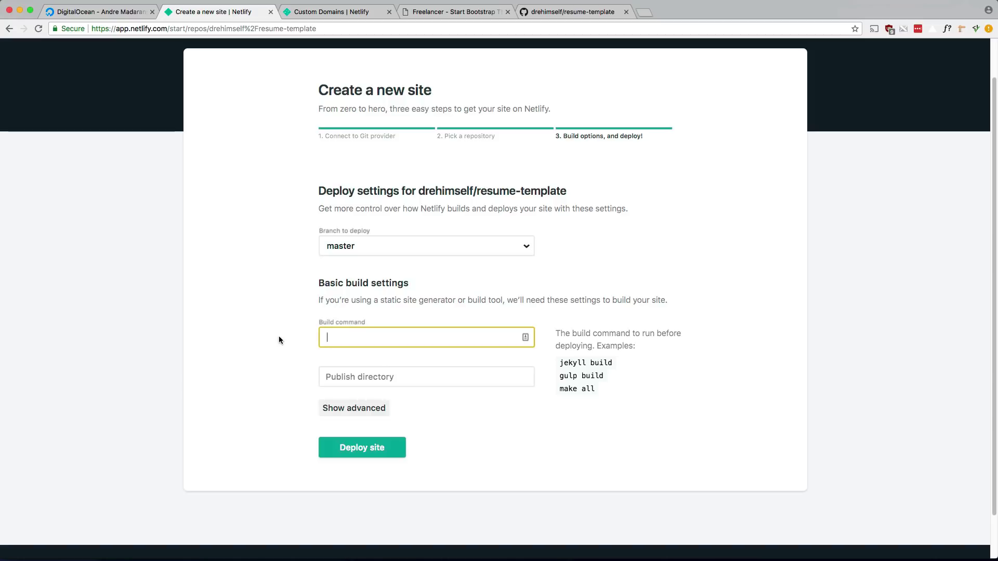
{"action": "left_click", "coordinate": [263, 355]}
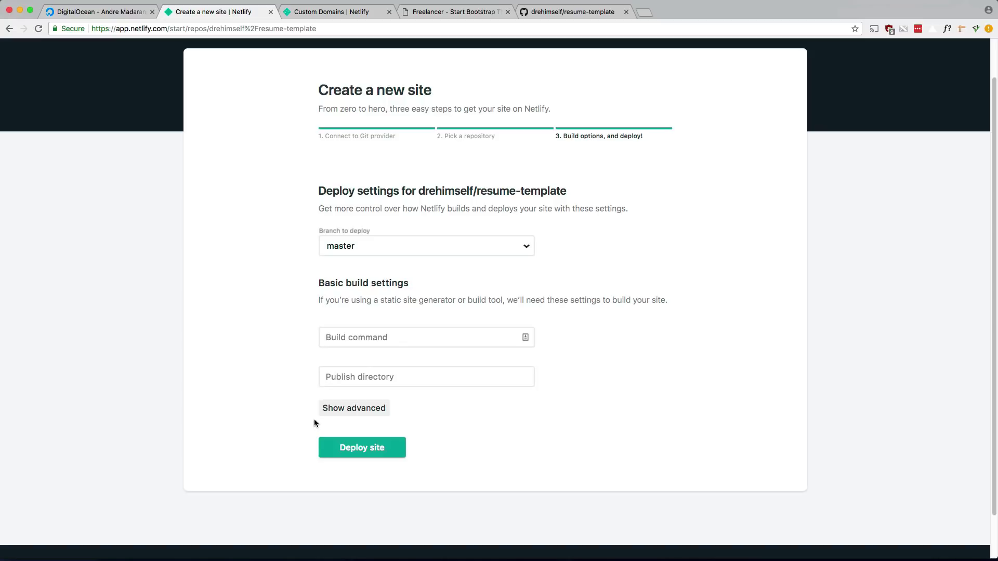
{"action": "left_click", "coordinate": [351, 453]}
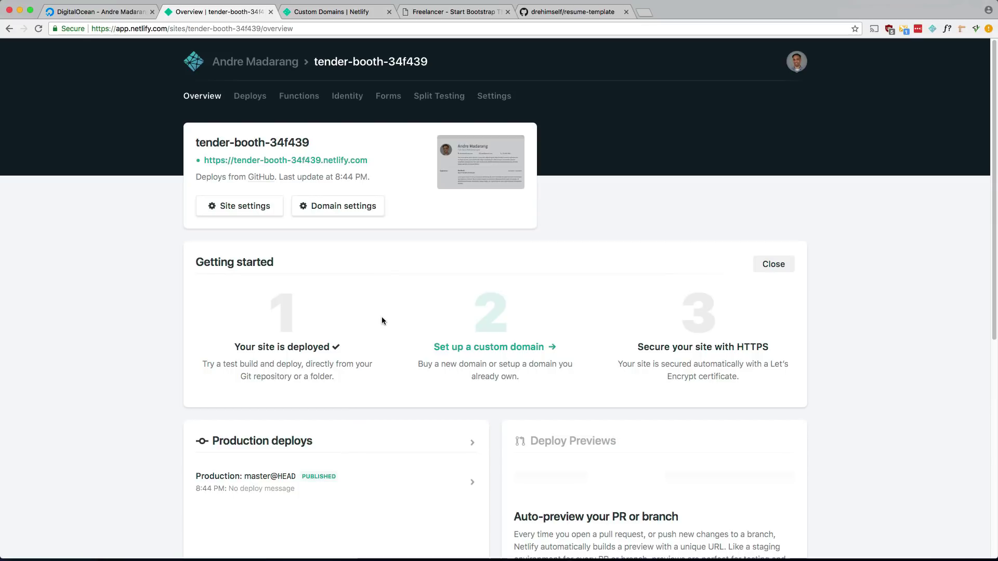
Open tender-booth-34f439.netlify.com in a new tab, scroll the resume, and return to Overview.
{"action": "left_click", "coordinate": [321, 164], "text": "super"}
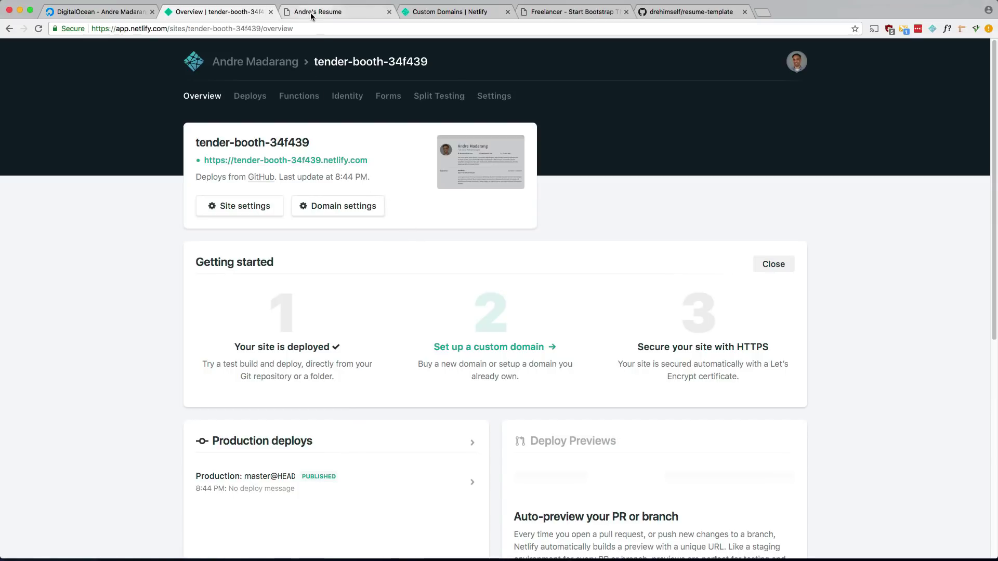
{"action": "left_click", "coordinate": [310, 12]}
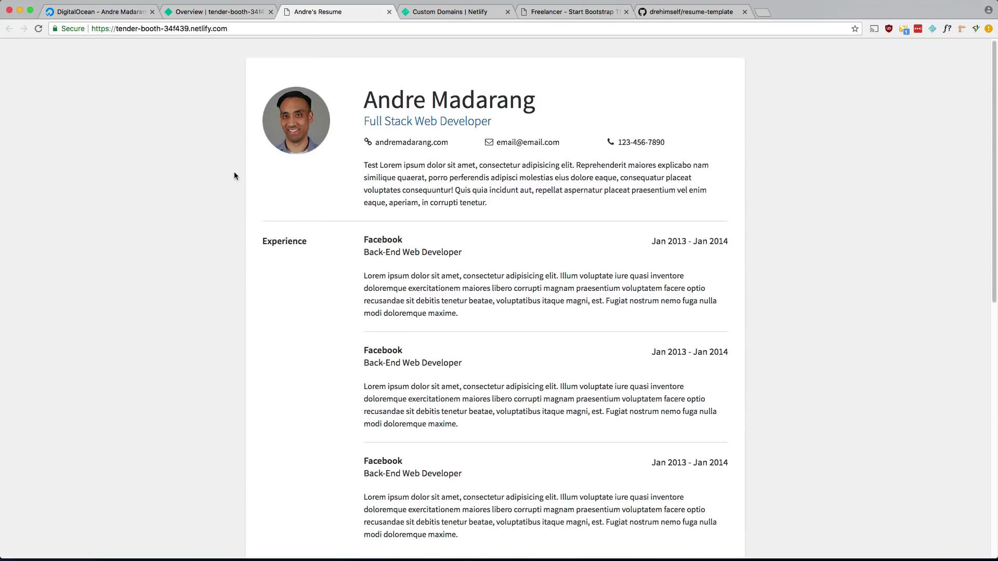
{"action": "scroll", "coordinate": [234, 175], "scroll_direction": "down", "scroll_amount": 10}
{"action": "scroll", "coordinate": [234, 175], "scroll_direction": "up", "scroll_amount": 10}
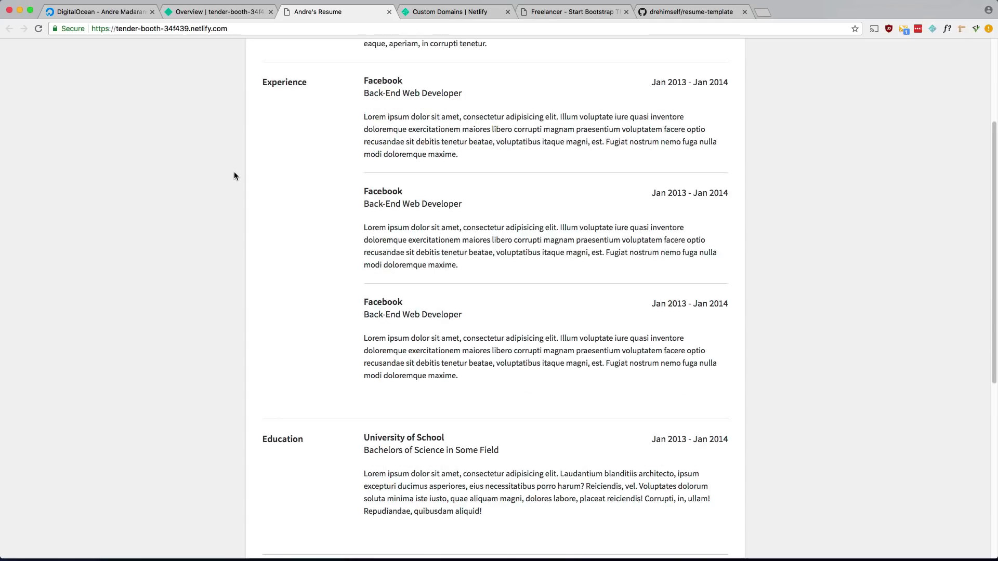
{"action": "left_click", "coordinate": [257, 15]}
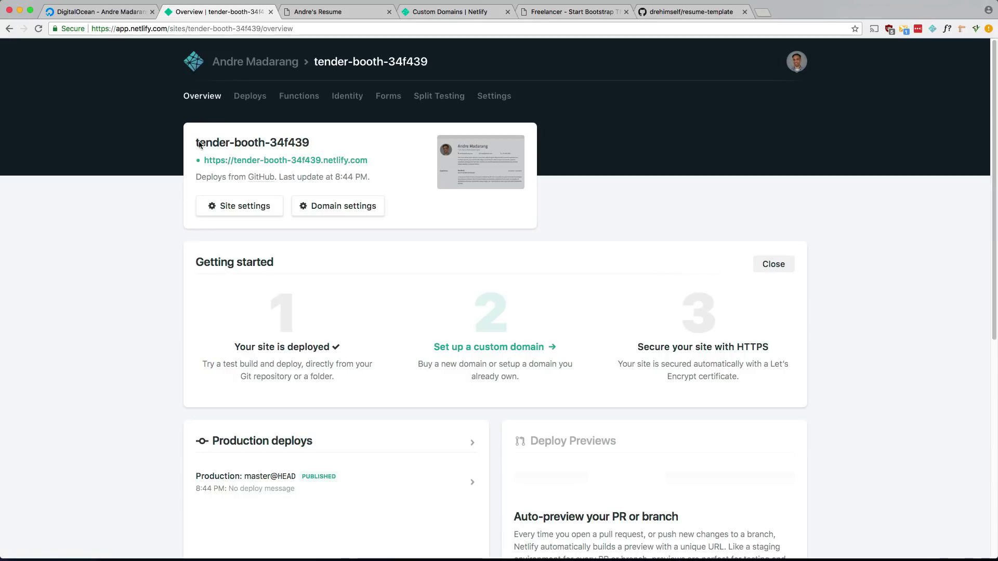
From Sites, start a new site from GitHub, search 'todo', and choose todo-vue.
{"action": "left_click", "coordinate": [244, 69]}
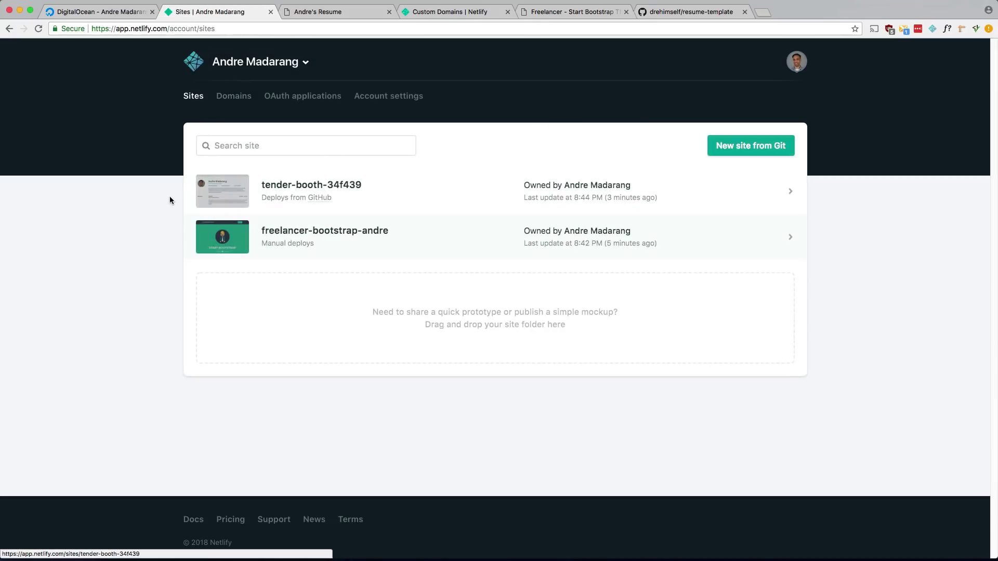
{"action": "left_click", "coordinate": [723, 153]}
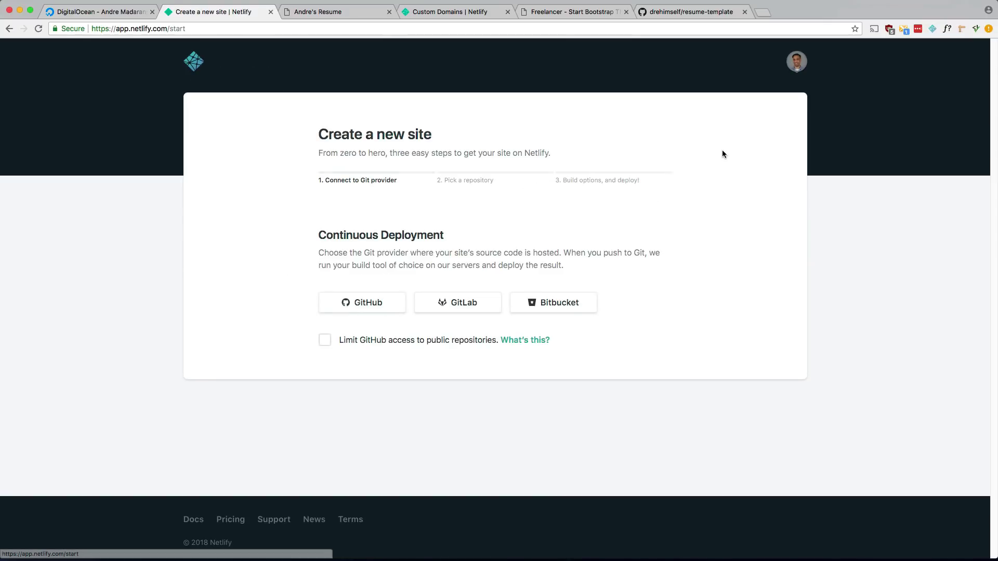
{"action": "left_click", "coordinate": [372, 311]}
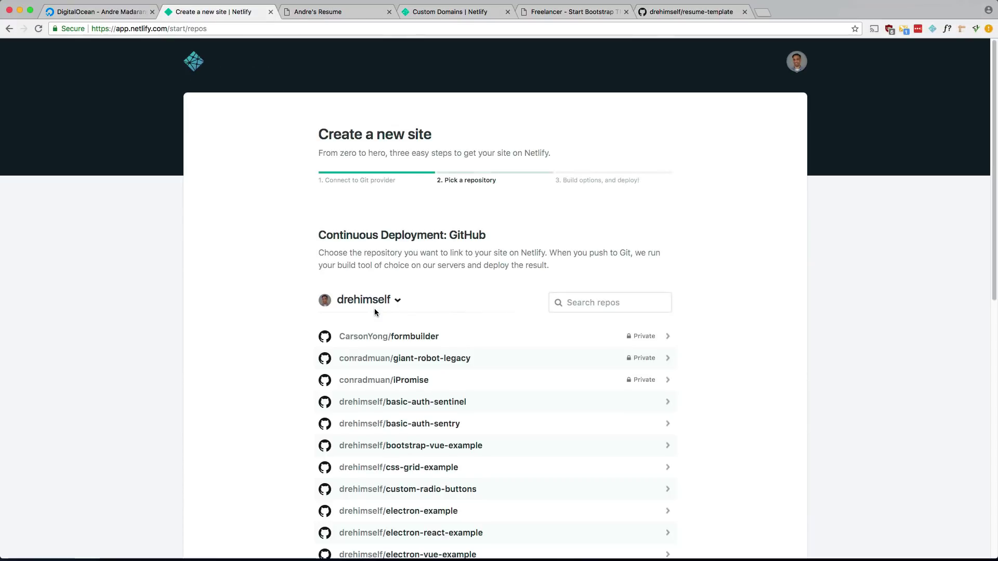
{"action": "left_click", "coordinate": [630, 300]}
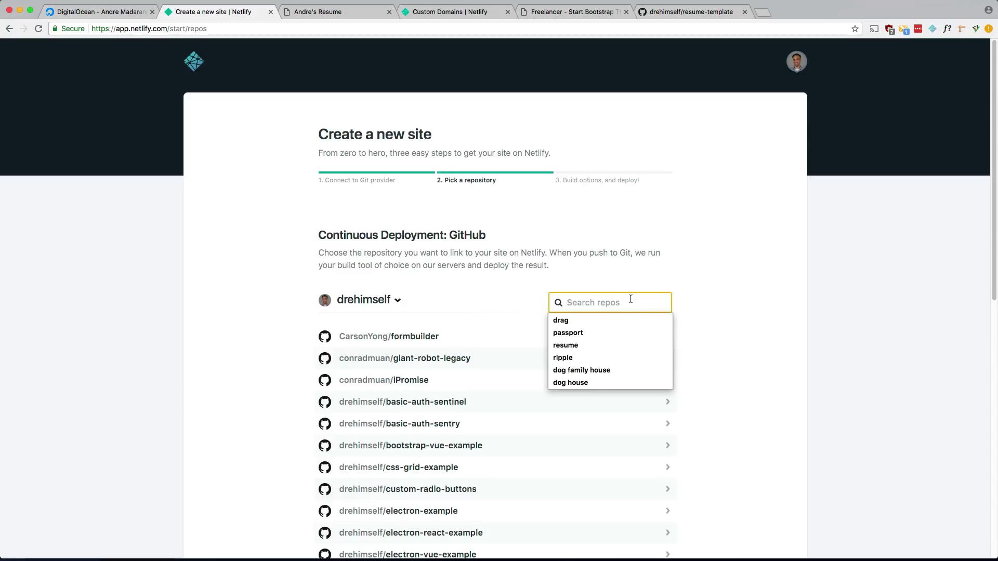
{"action": "type", "text": "todo"}
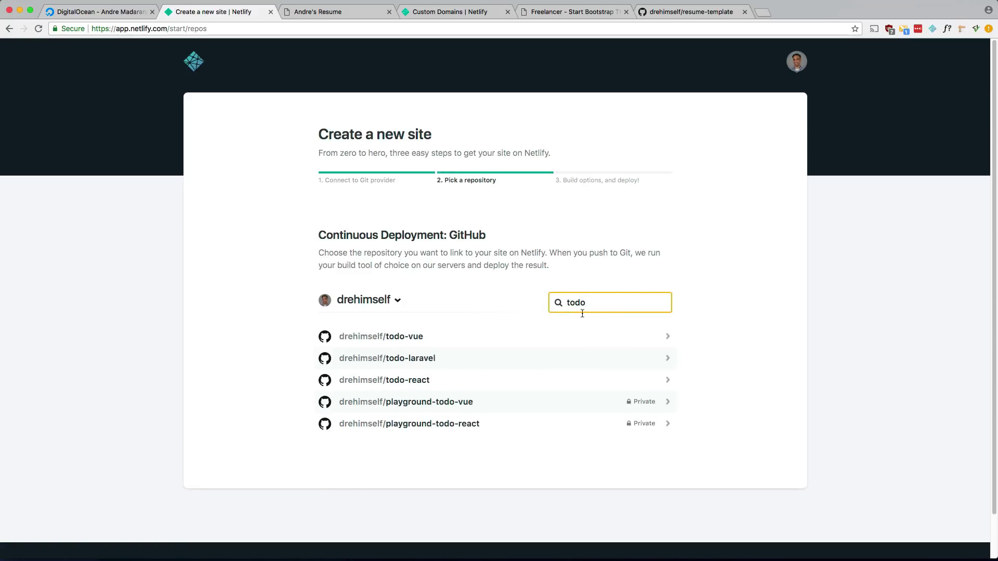
{"action": "left_click", "coordinate": [413, 337]}
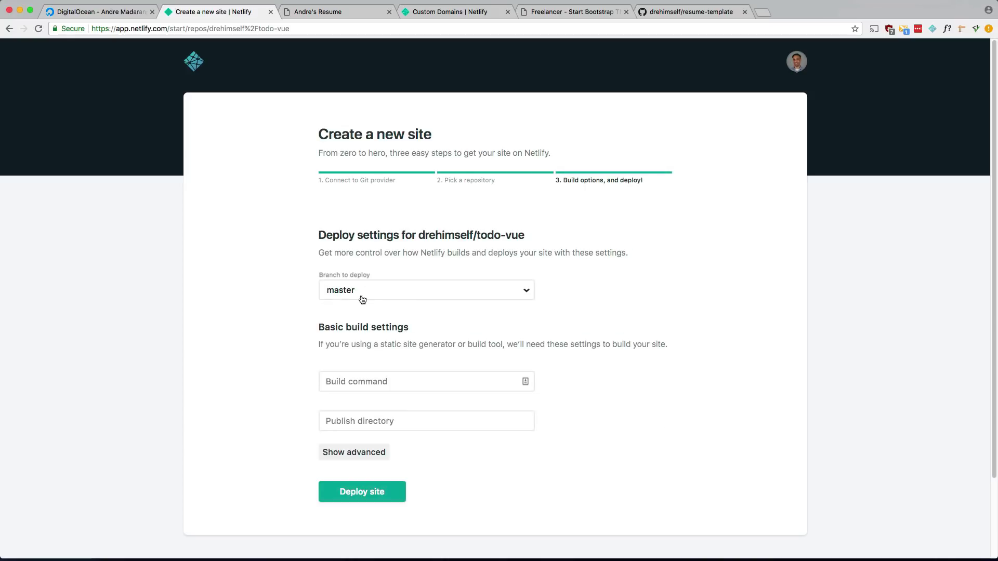
Set the todo-vue deploy's branch to 06-firebase.
{"action": "left_click", "coordinate": [403, 295]}
{"action": "scroll", "coordinate": [415, 332], "scroll_direction": "up", "scroll_amount": 3}
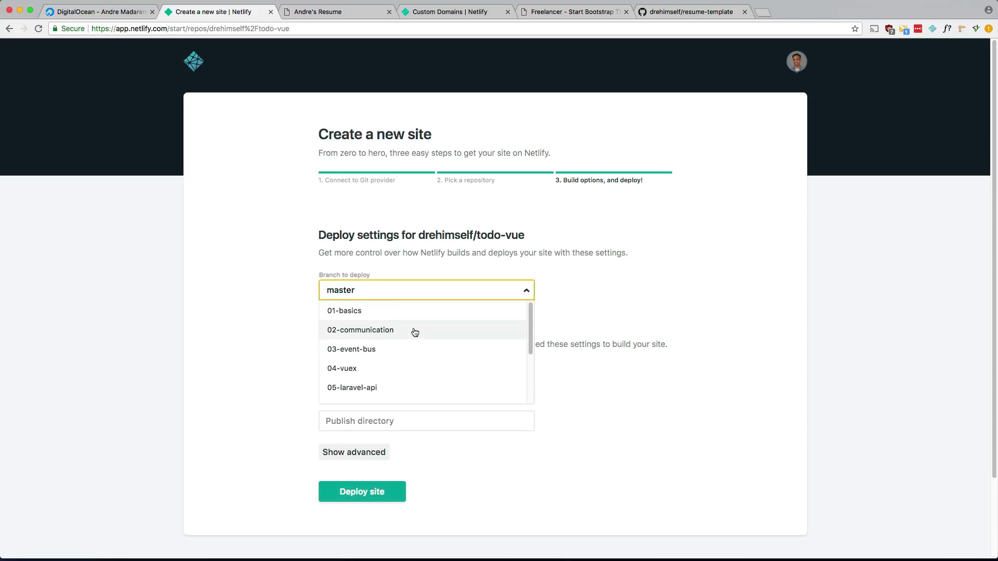
{"action": "scroll", "coordinate": [414, 332], "scroll_direction": "down", "scroll_amount": 2}
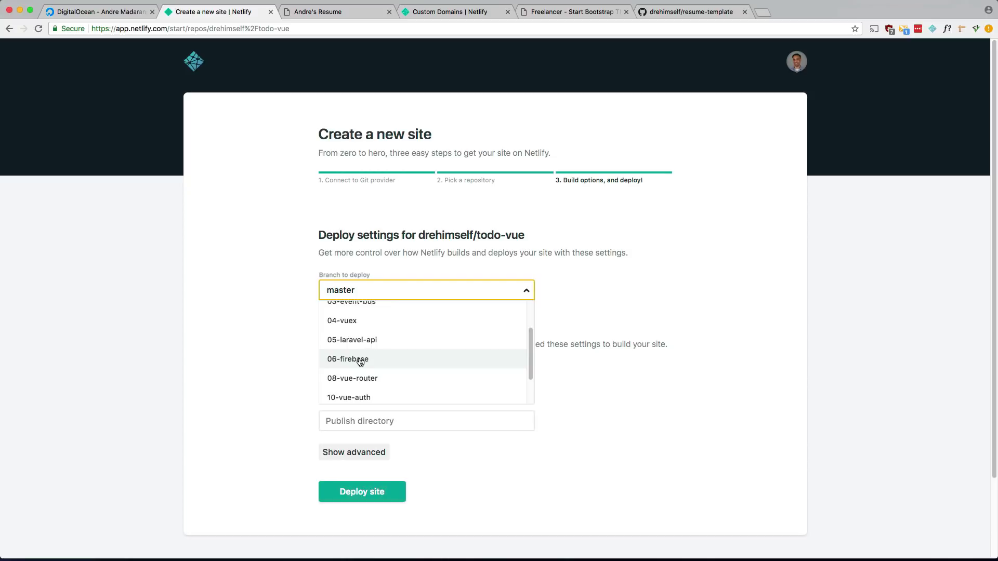
{"action": "left_click", "coordinate": [360, 362]}
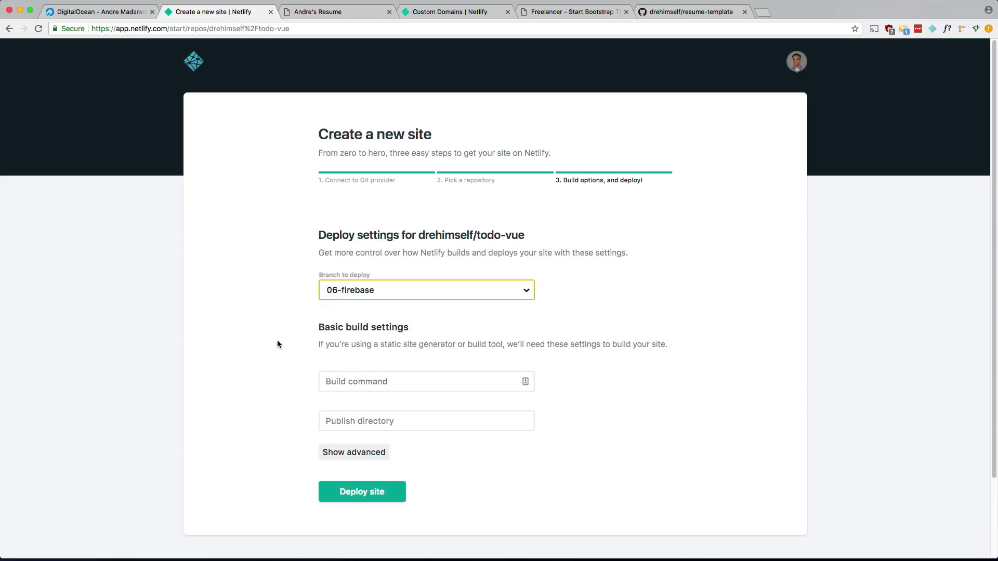
Focus the Build command field and bring up the terminal to look up the build script.
{"action": "scroll", "coordinate": [277, 343], "scroll_direction": "down", "scroll_amount": 2}
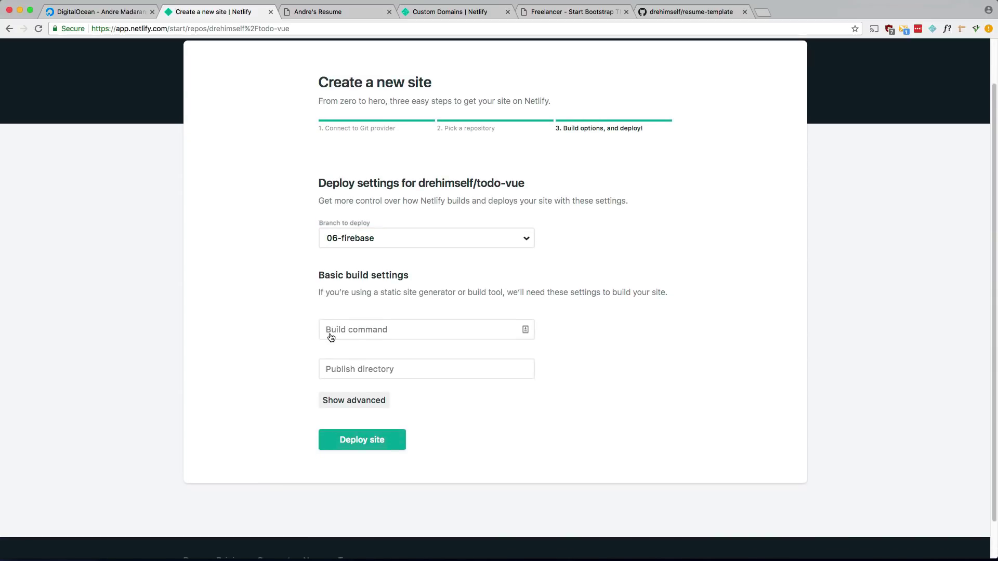
{"action": "left_click", "coordinate": [345, 339]}
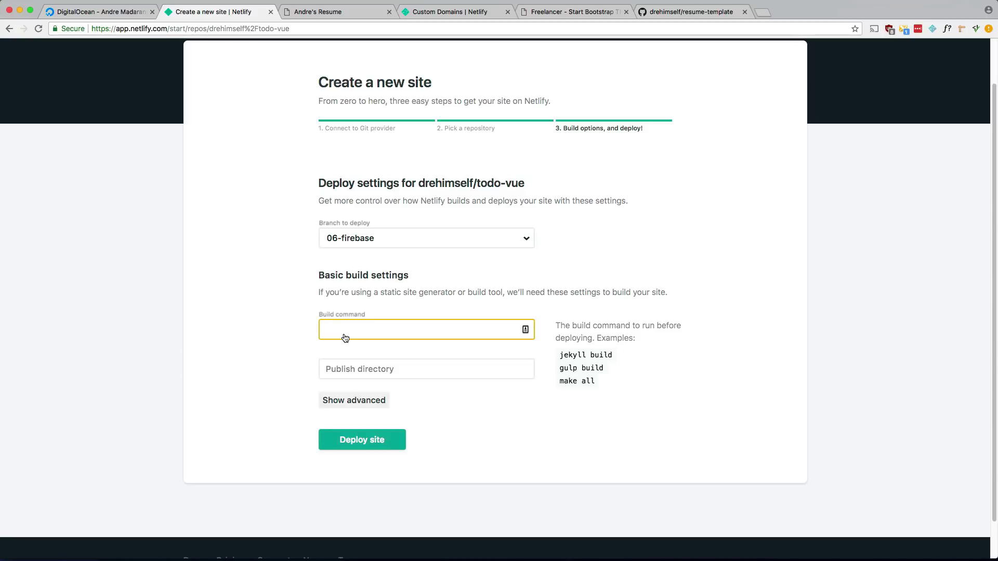
{"action": "key", "text": "alt+space"}
Move into the todo-vue folder and open its package.json in vim.
{"action": "type", "text": "todo-vue"}
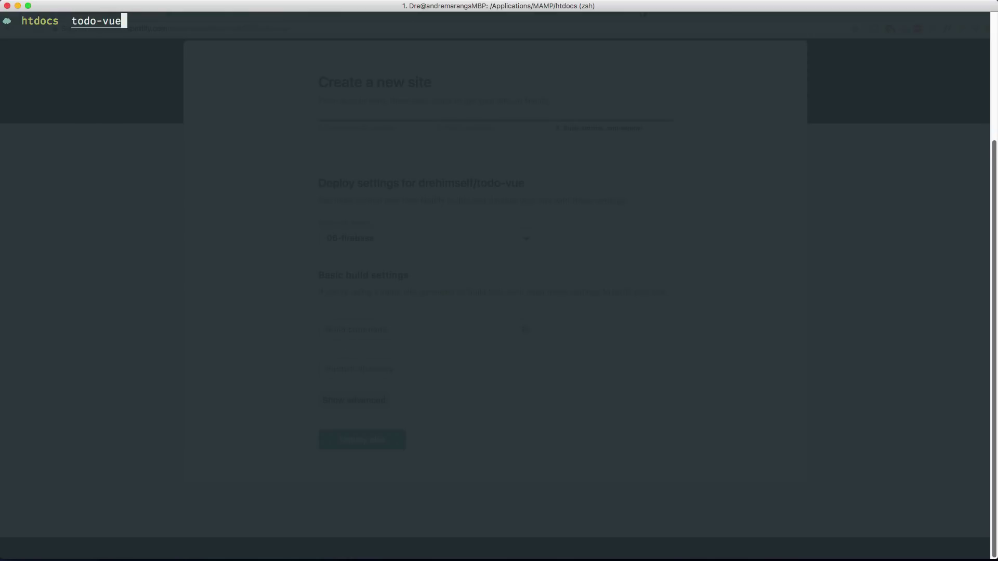
{"action": "key", "text": "Return"}
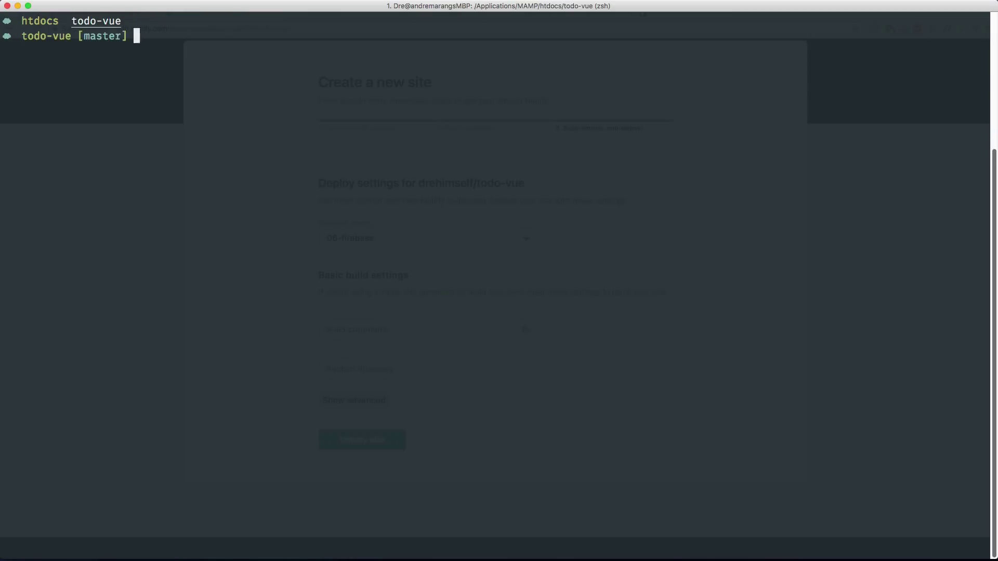
{"action": "key", "text": "super+k"}
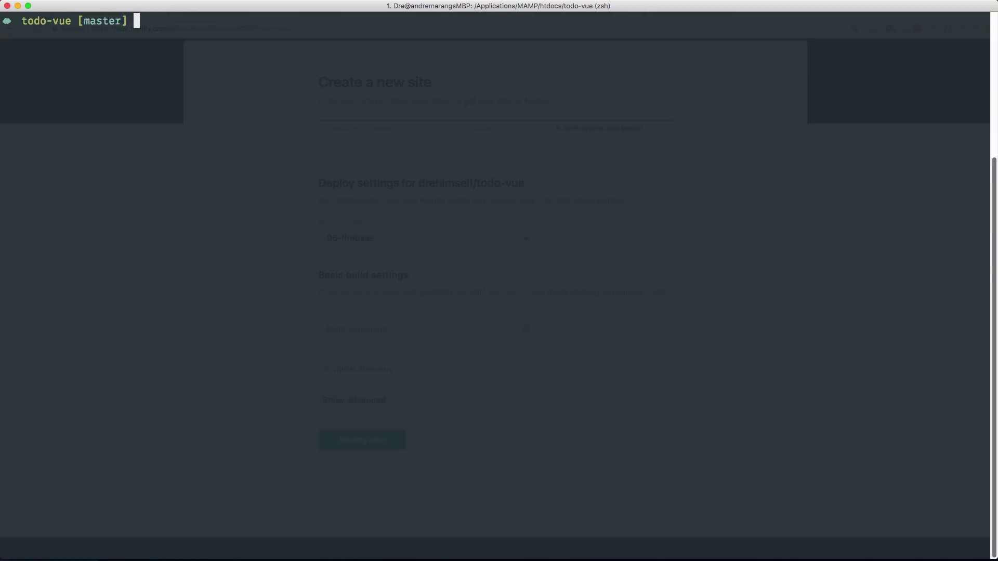
{"action": "type", "text": "vim package.json"}
{"action": "key", "text": "Return"}
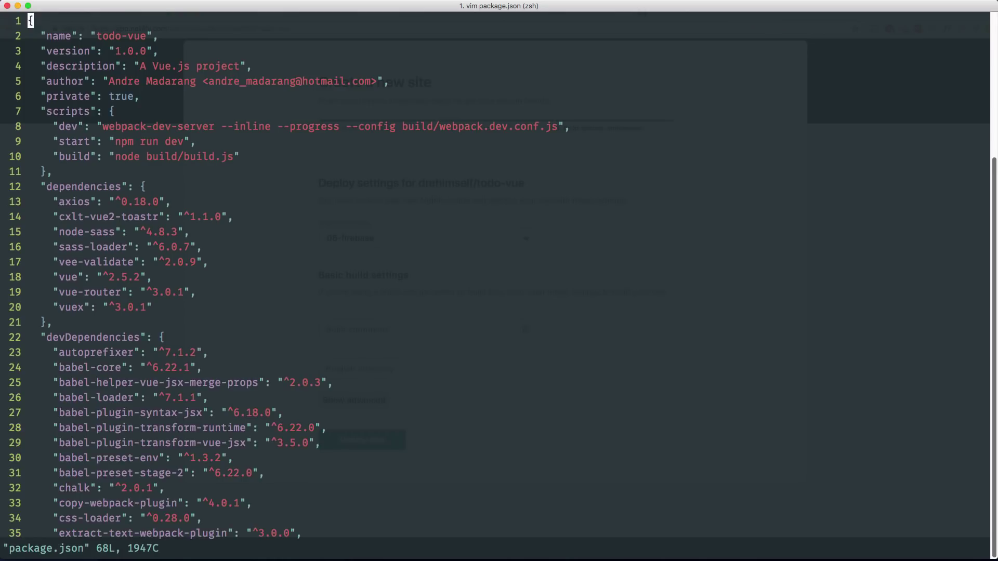
Read the build script 'node build/build.js', quit vim with :wq, and return to Netlify.
{"action": "key", "text": "j"}
{"action": "key", "text": "j"}
{"action": "key", "text": "j"}
{"action": "key", "text": "j"}
{"action": "key", "text": "j"}
{"action": "key", "text": "j"}
{"action": "key", "text": "j"}
{"action": "key", "text": "j"}
{"action": "key", "text": "j"}
{"action": "key", "text": "j"}
{"action": "key", "text": "j"}
{"action": "key", "text": "j"}
{"action": "key", "text": "k"}
{"action": "key", "text": "k"}
{"action": "key", "text": "k"}
{"action": "left_click_drag", "start_coordinate": [252, 157], "coordinate": [54, 154]}
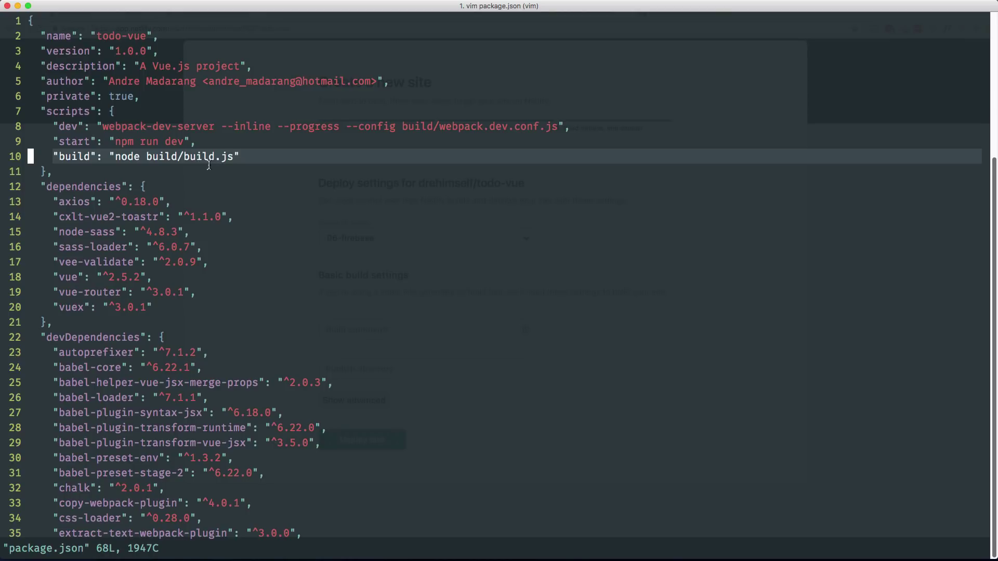
{"action": "left_click", "coordinate": [209, 164]}
{"action": "type", "text": ":wq"}
{"action": "key", "text": "Return"}
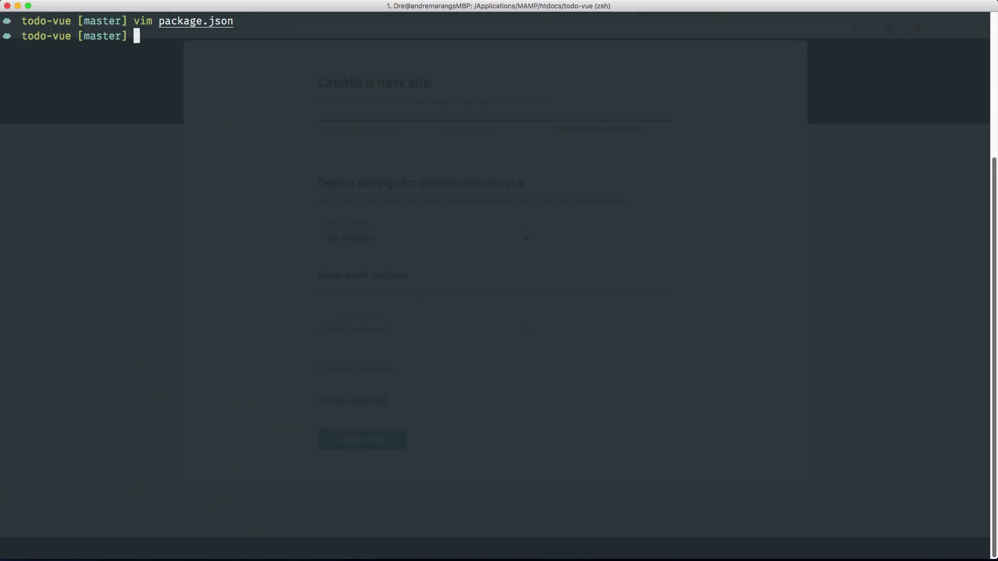
{"action": "key", "text": "super+Tab"}
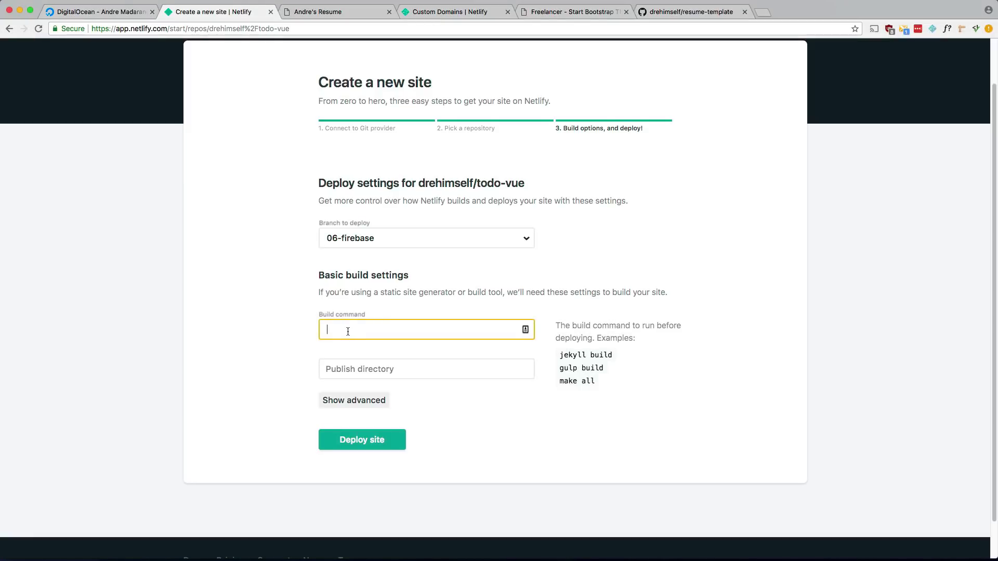
Enter build command 'npm run build' and publish directory 'dist', then deploy the site.
{"action": "type", "text": "npm run build"}
{"action": "left_click", "coordinate": [398, 369]}
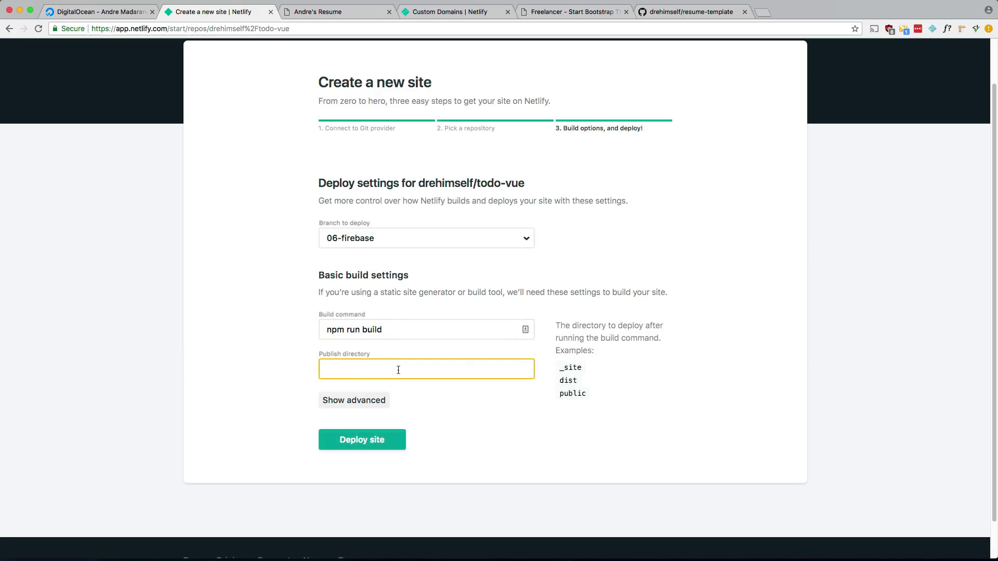
{"action": "type", "text": "dist"}
{"action": "left_click", "coordinate": [350, 444]}
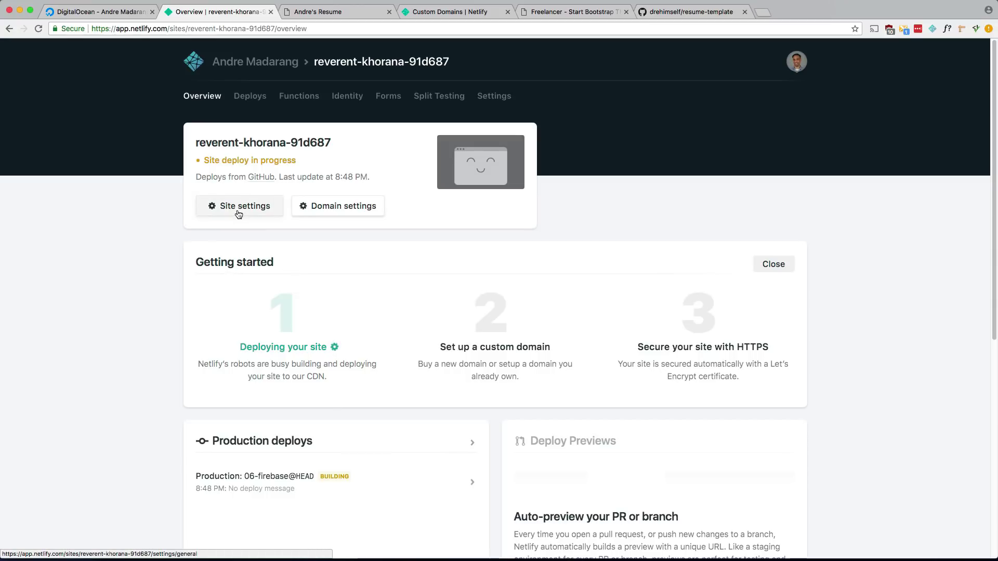
Open the reverent-khorana-91d687 production deploy log to check the build finished.
{"action": "left_click", "coordinate": [268, 482]}
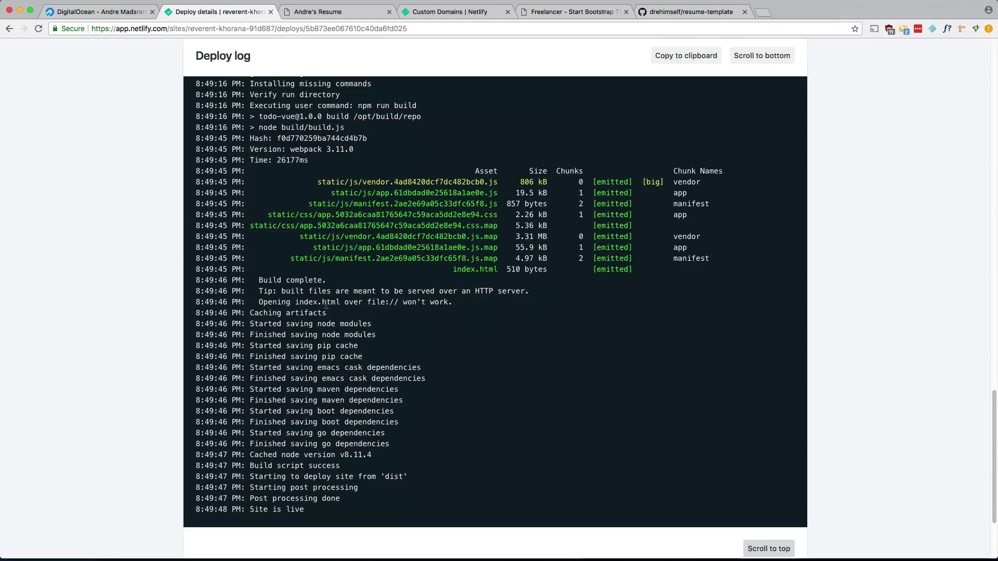
{"action": "scroll", "coordinate": [151, 198], "scroll_direction": "up", "scroll_amount": 10}
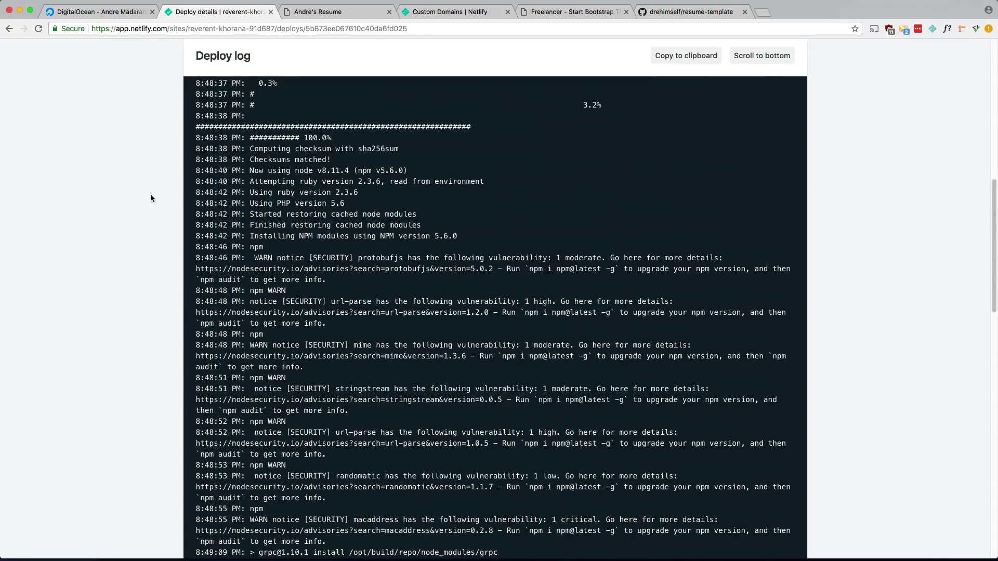
{"action": "scroll", "coordinate": [151, 198], "scroll_direction": "up", "scroll_amount": 15}
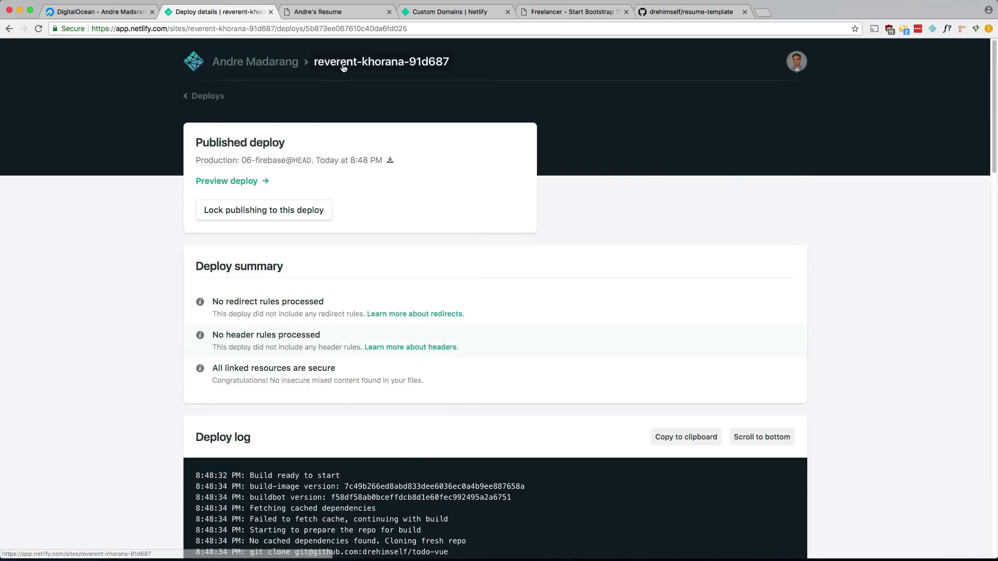
Open the live site in a new tab from the overview, then close the Resume and Freelancer tabs.
{"action": "left_click", "coordinate": [343, 65]}
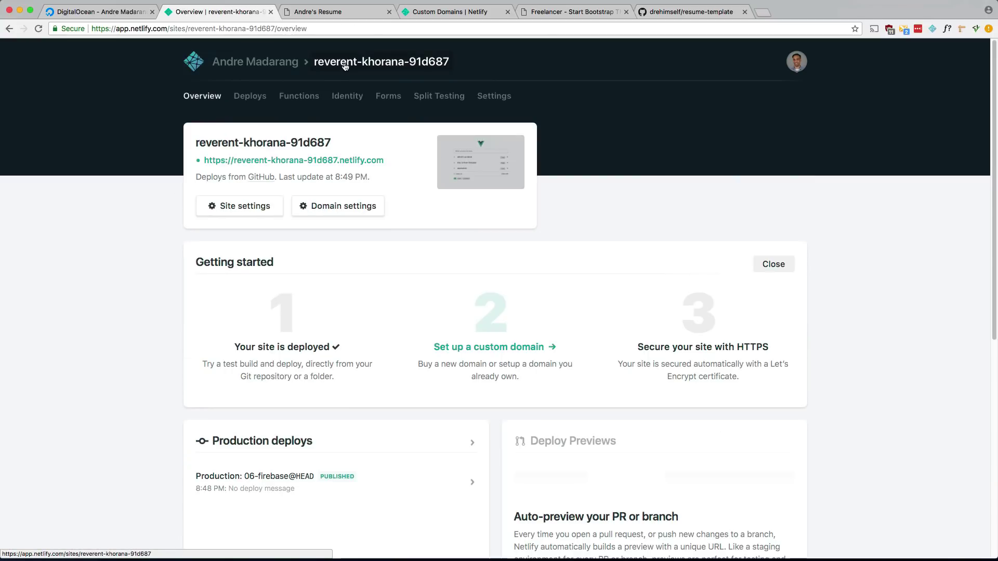
{"action": "left_click", "coordinate": [309, 163], "text": "super"}
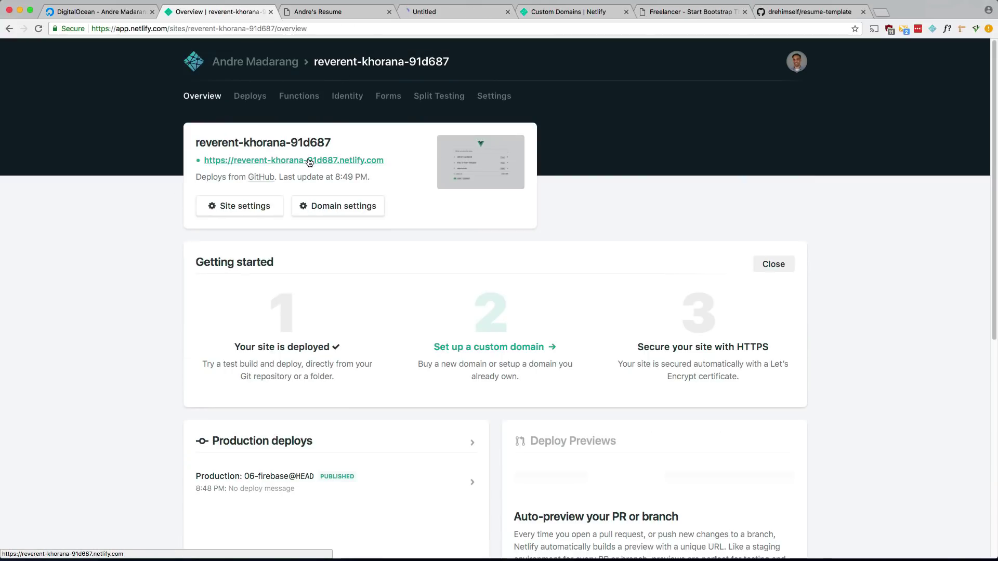
{"action": "left_click", "coordinate": [388, 12]}
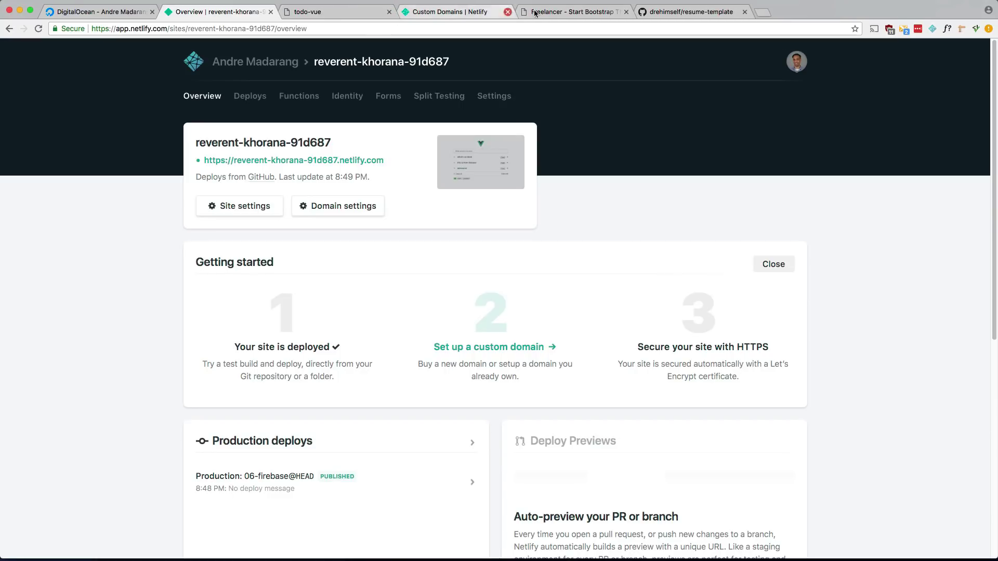
{"action": "left_click", "coordinate": [626, 12]}
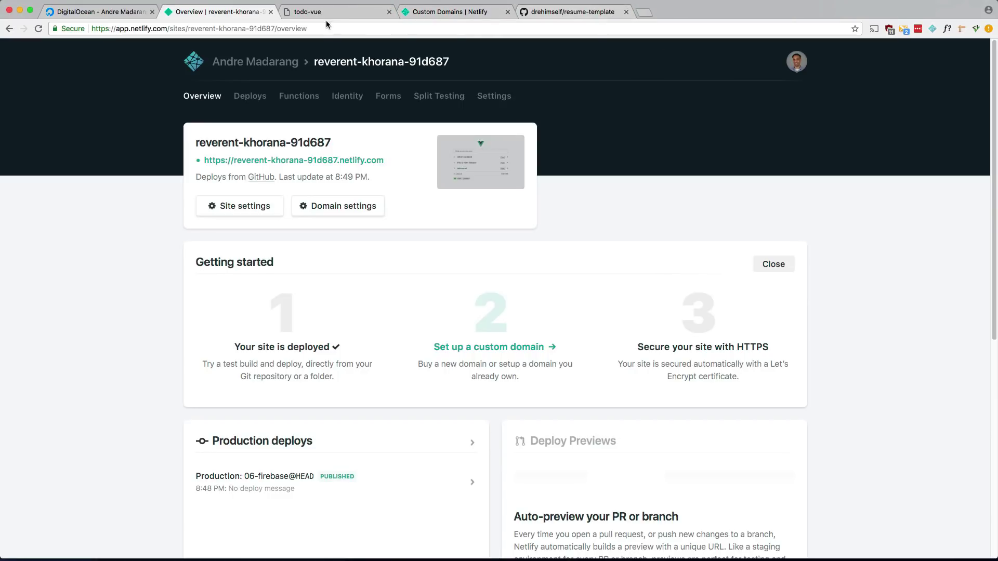
On the live todo-vue app, add 'hello there from netlify' and reload to confirm it persists.
{"action": "left_click", "coordinate": [328, 12]}
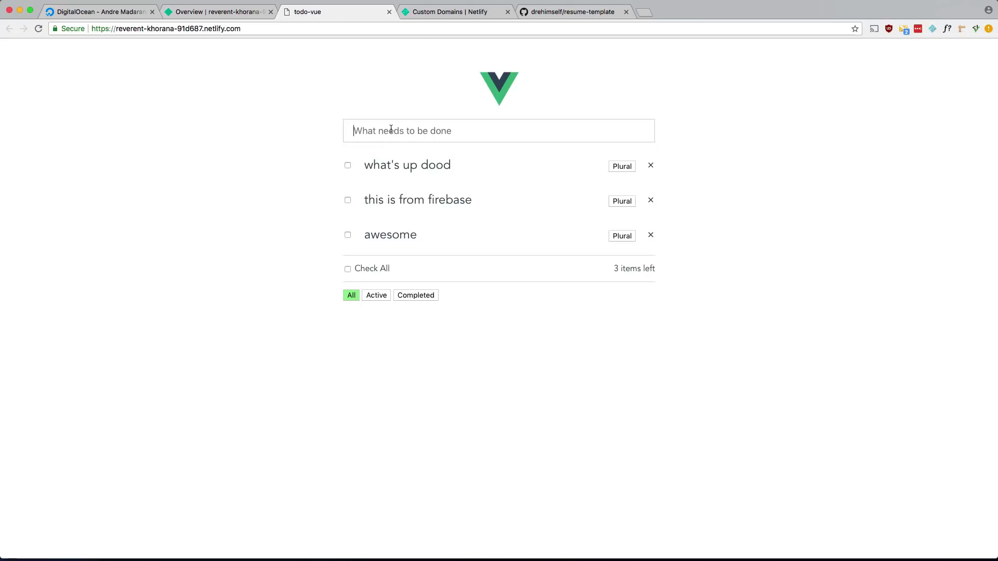
{"action": "left_click", "coordinate": [622, 236]}
{"action": "key", "text": "super+r"}
{"action": "type", "text": "hello there from netlify"}
{"action": "key", "text": "Return"}
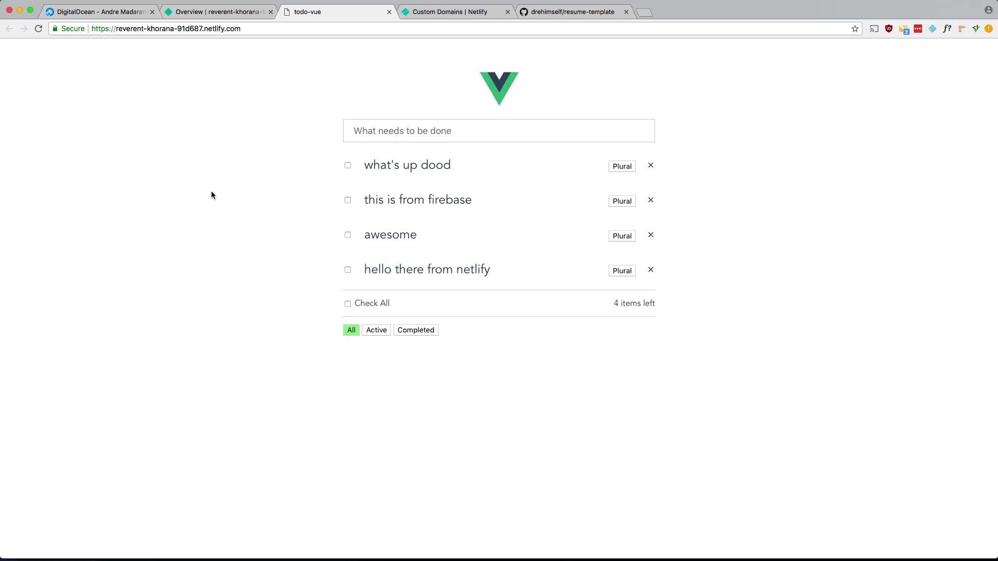
{"action": "key", "text": "super+r"}
Start a new site from GitHub using the todo-react repo's 01-basics branch.
{"action": "left_click", "coordinate": [237, 13]}
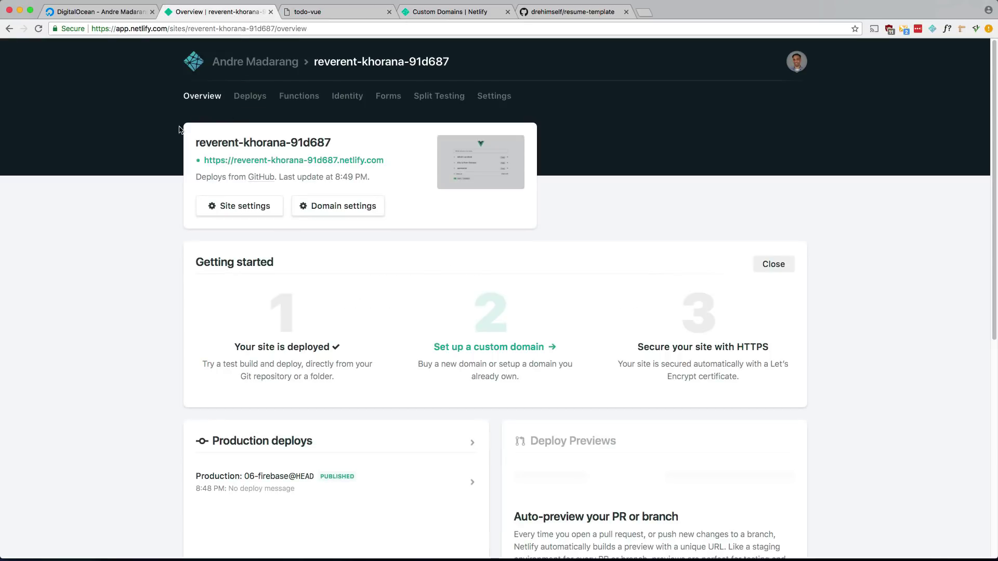
{"action": "left_click", "coordinate": [267, 66]}
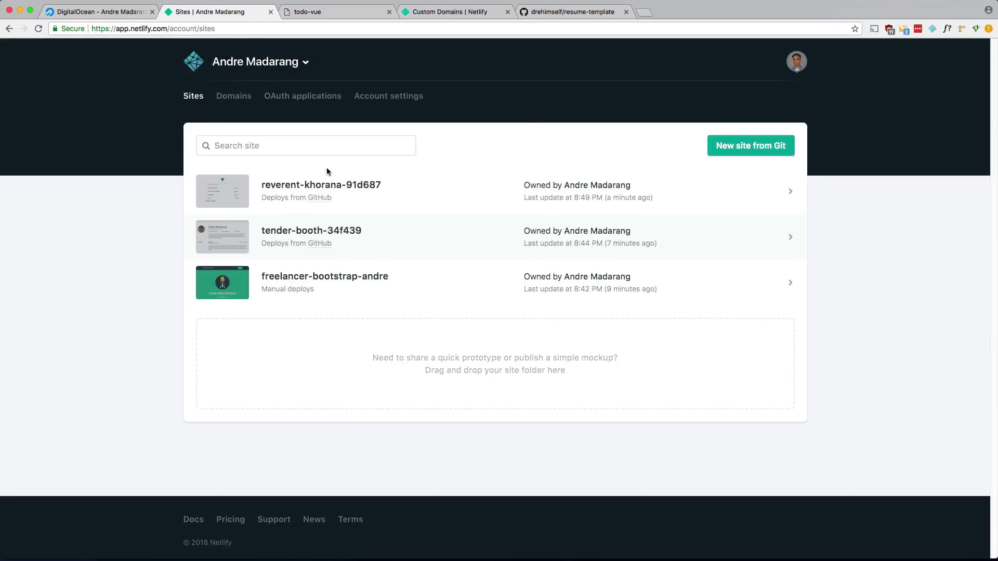
{"action": "left_click", "coordinate": [732, 152]}
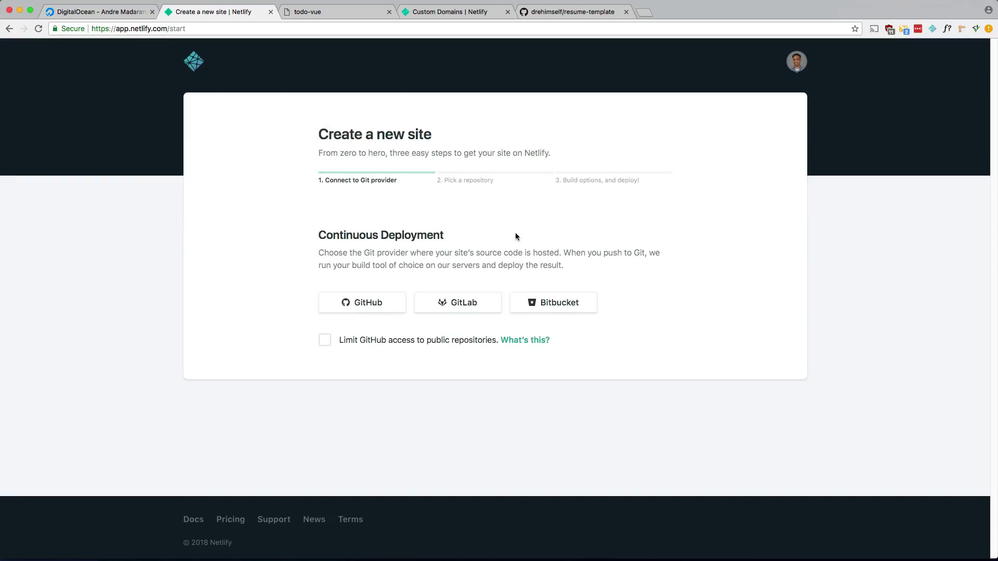
{"action": "left_click", "coordinate": [370, 301]}
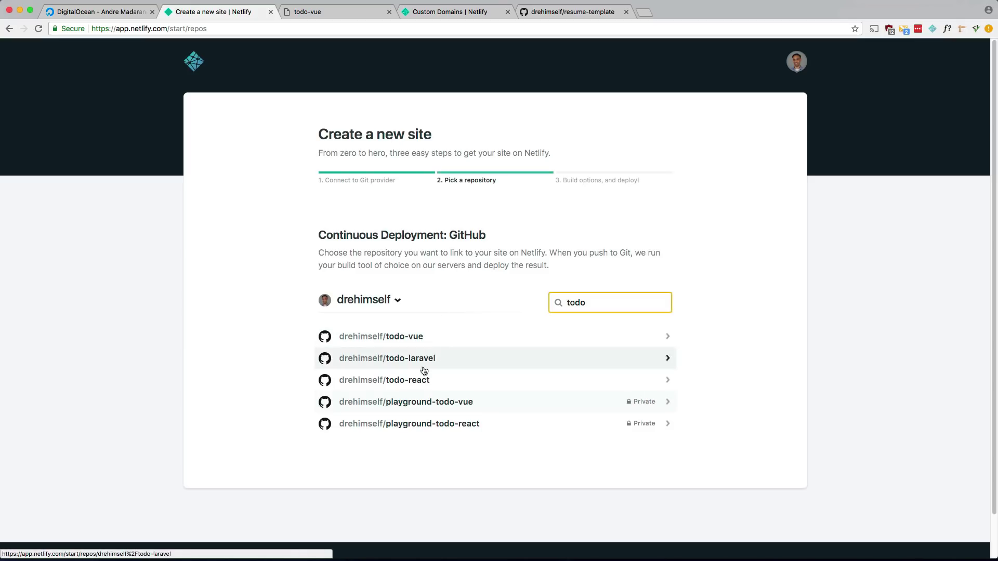
{"action": "left_click", "coordinate": [420, 383]}
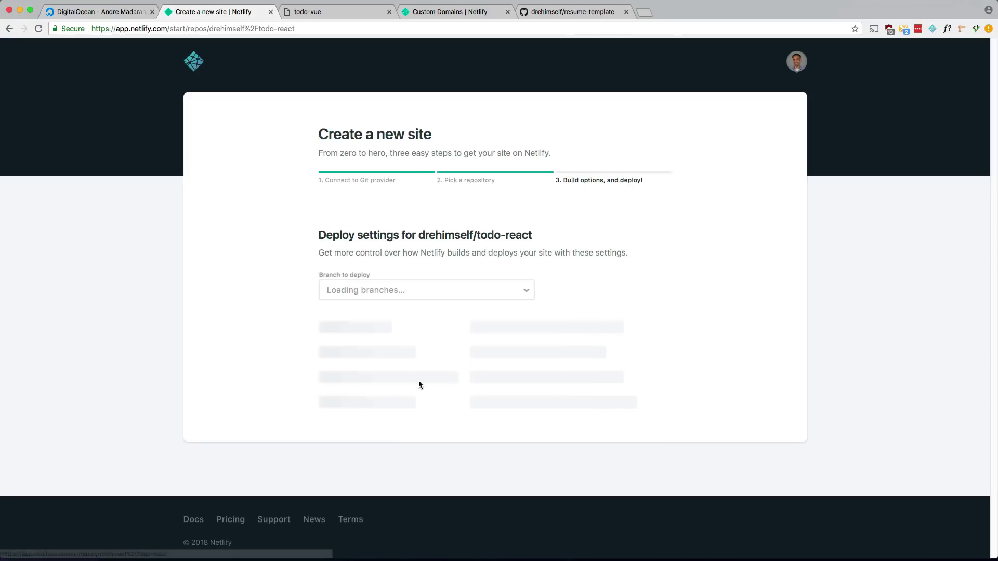
{"action": "left_click", "coordinate": [410, 293]}
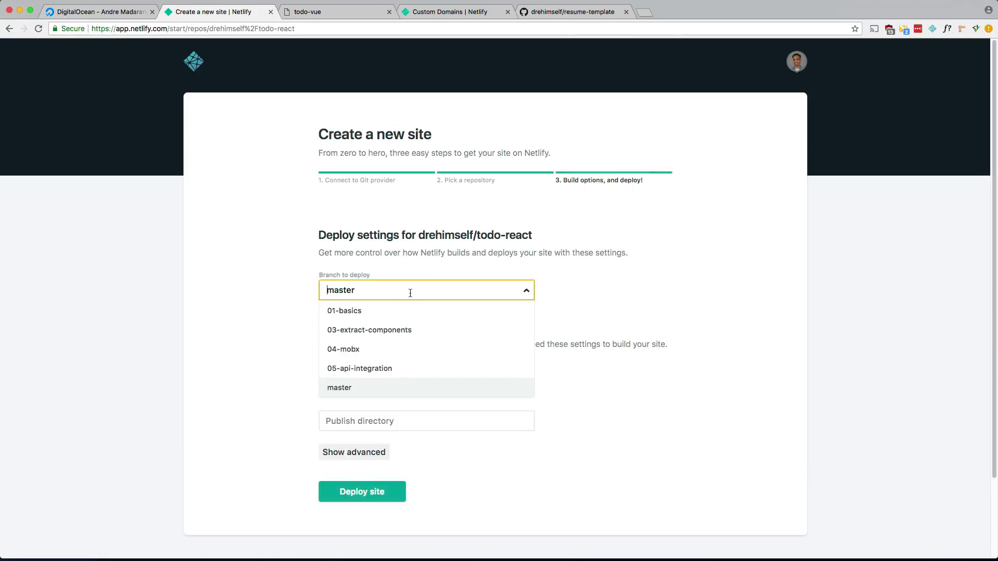
{"action": "left_click", "coordinate": [366, 313]}
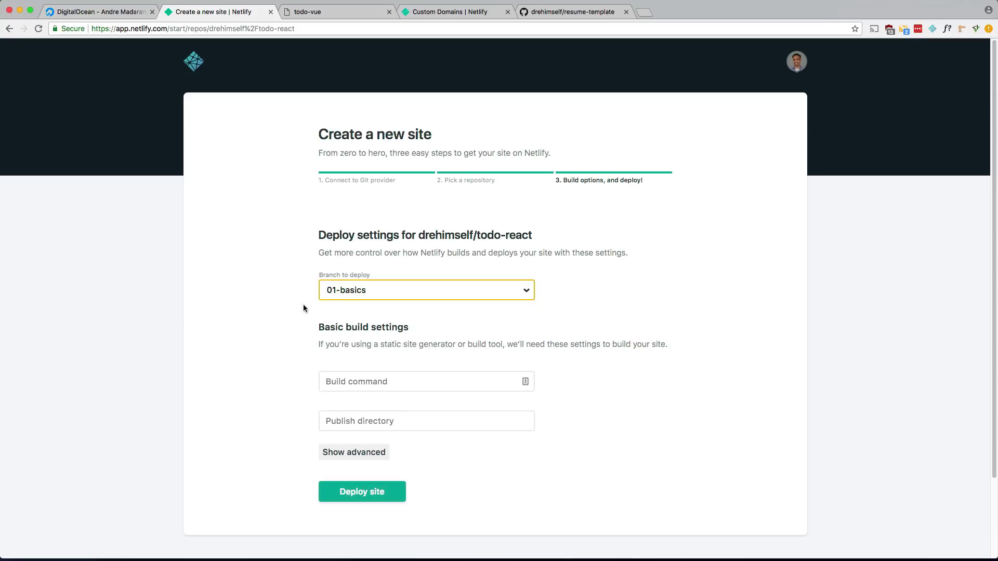
Set build command 'npm run build' and publish directory 'build', then deploy the site.
{"action": "scroll", "coordinate": [279, 309], "scroll_direction": "down", "scroll_amount": 3}
{"action": "left_click", "coordinate": [281, 296]}
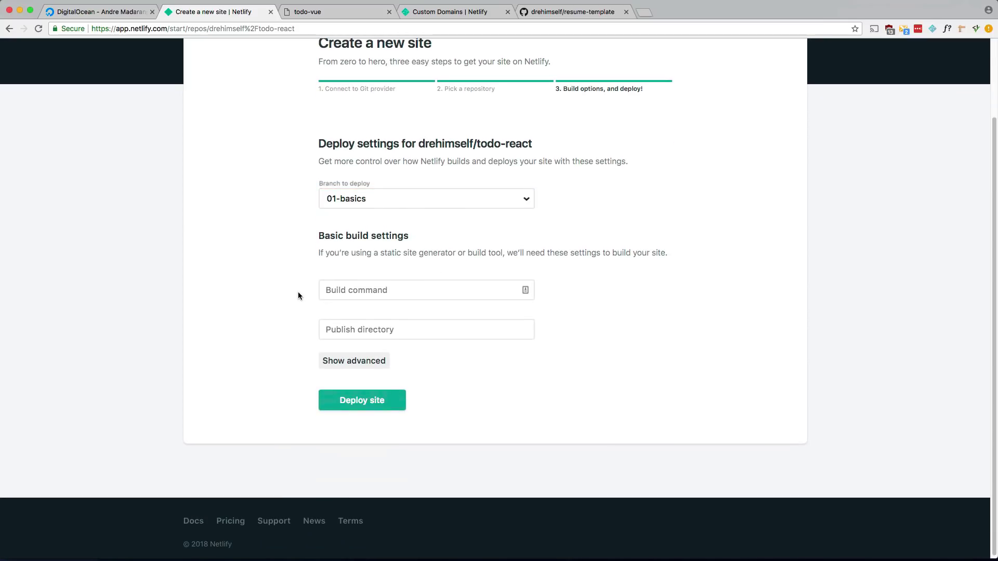
{"action": "left_click", "coordinate": [374, 293]}
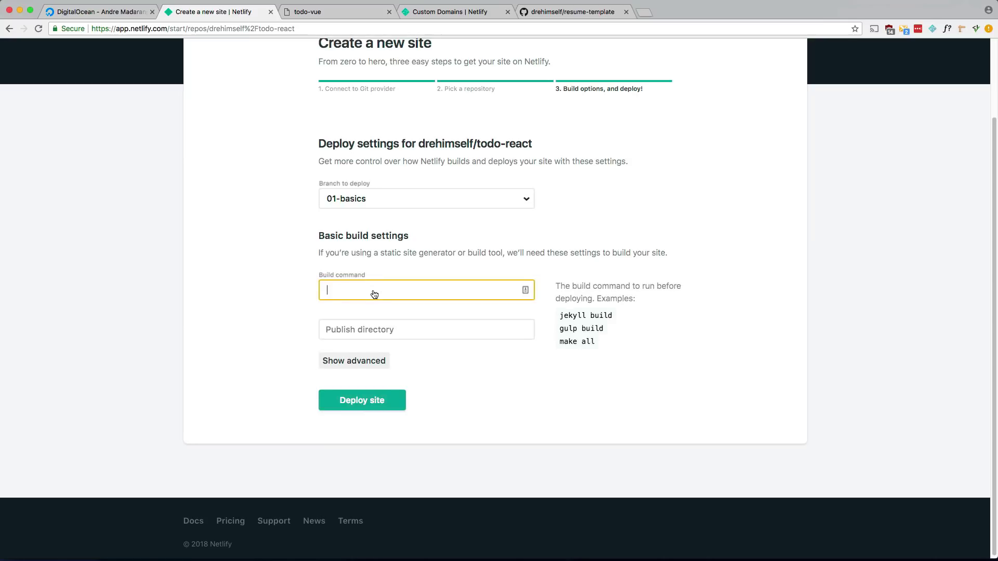
{"action": "type", "text": "npm run build"}
{"action": "left_click", "coordinate": [365, 331]}
{"action": "type", "text": "b"}
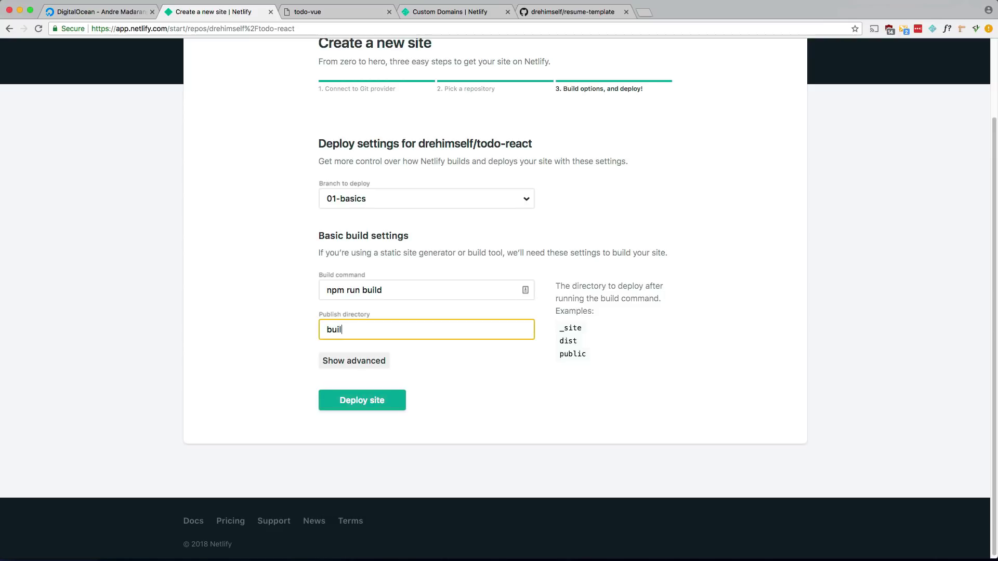
{"action": "left_click", "coordinate": [355, 403]}
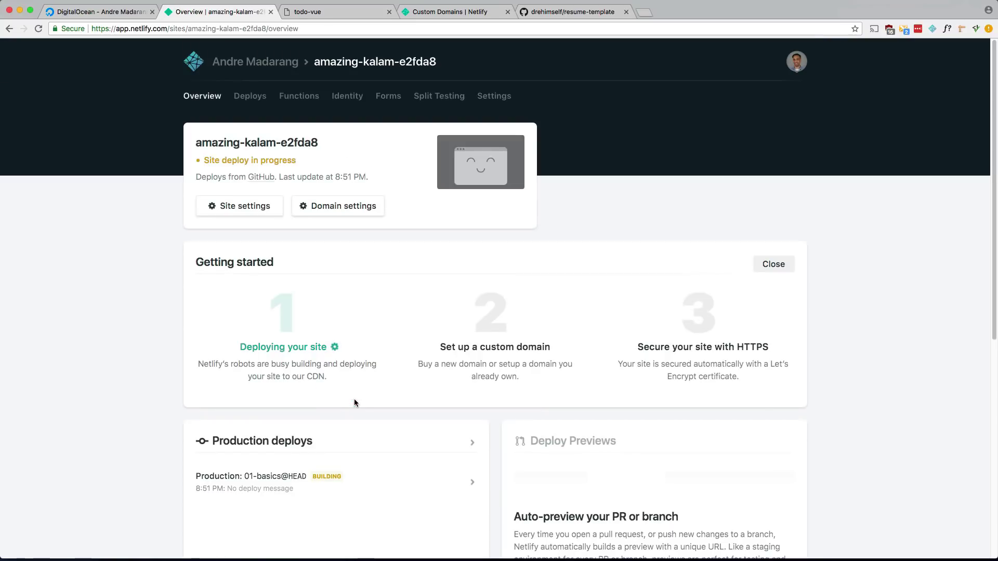
Check the amazing-kalam-e2fda8 deploy log, then open the live site in a new tab.
{"action": "left_click", "coordinate": [269, 478]}
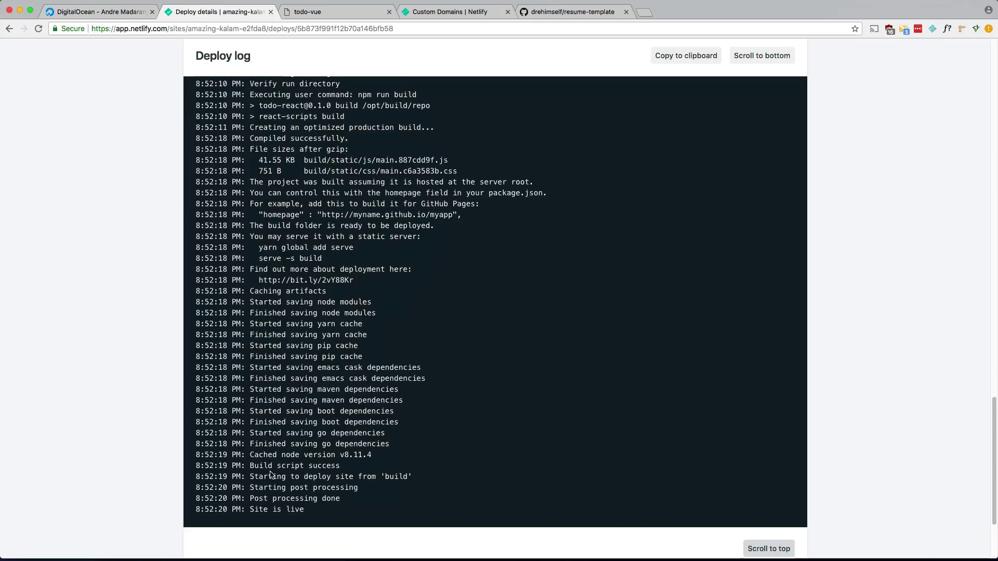
{"action": "scroll", "coordinate": [146, 258], "scroll_direction": "up", "scroll_amount": 20}
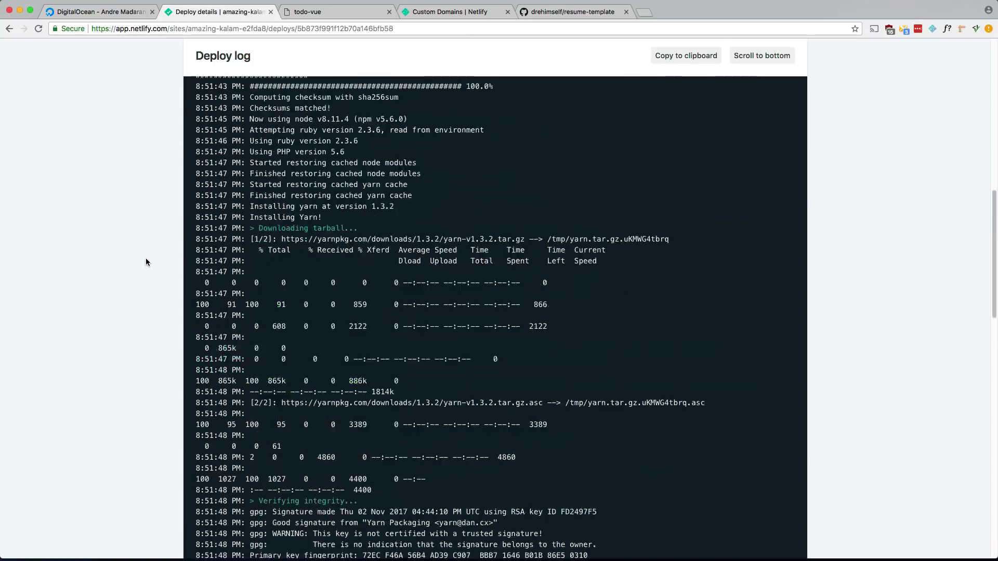
{"action": "left_click", "coordinate": [349, 65]}
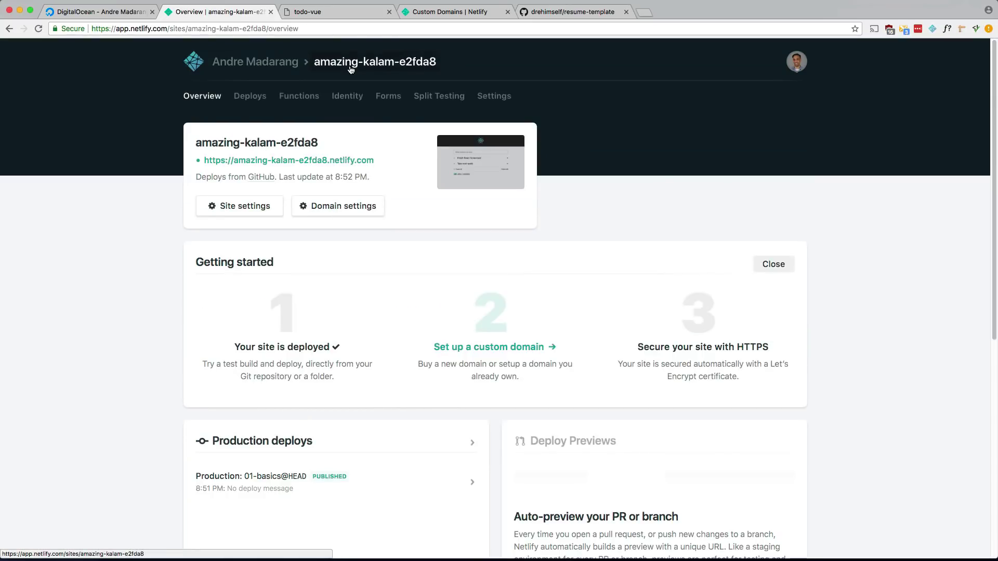
{"action": "left_click", "coordinate": [314, 163]}
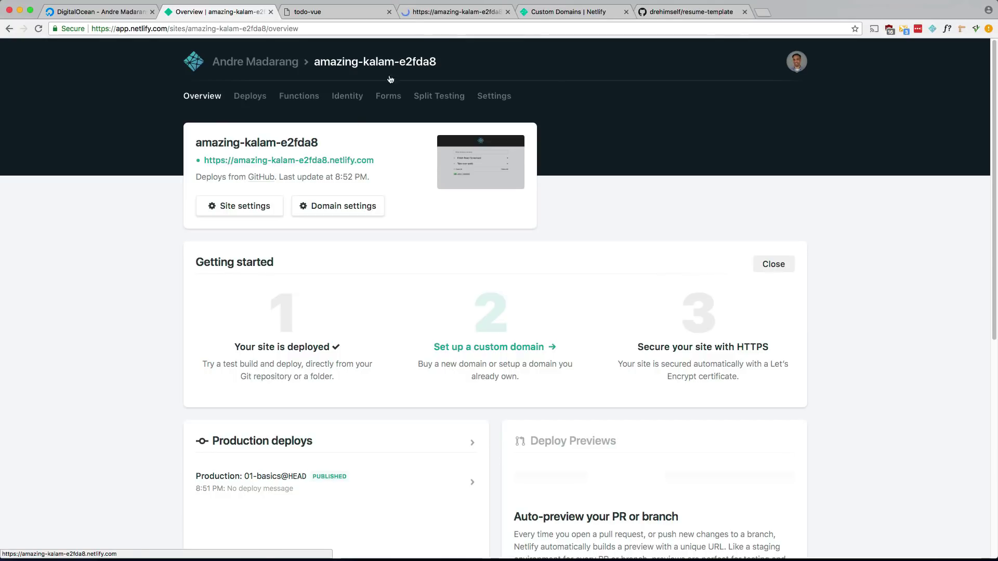
{"action": "left_click", "coordinate": [329, 12]}
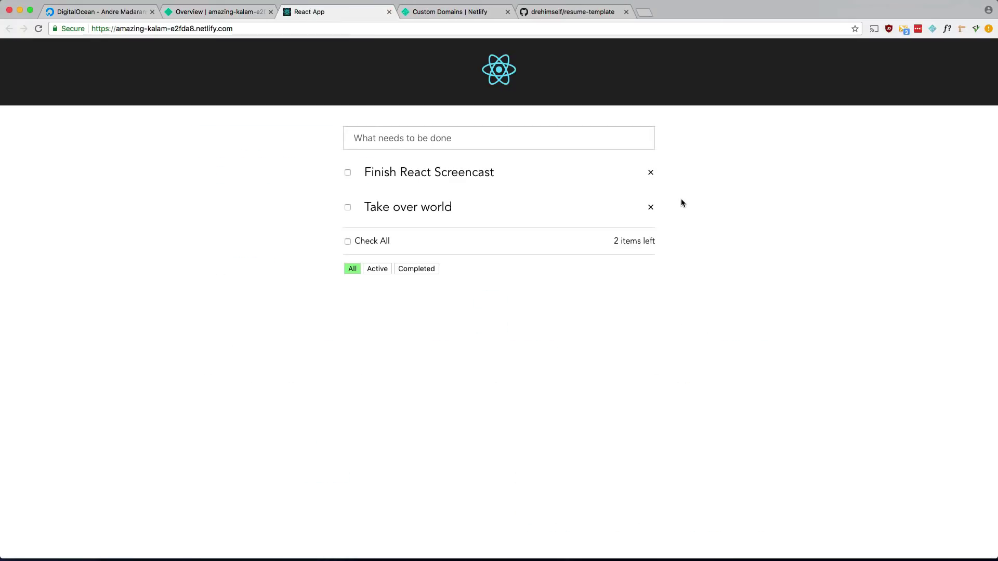
Add the todo 'hello from netlify' in the React app and return to the Netlify overview.
{"action": "type", "text": "hello from netlify"}
{"action": "key", "text": "Return"}
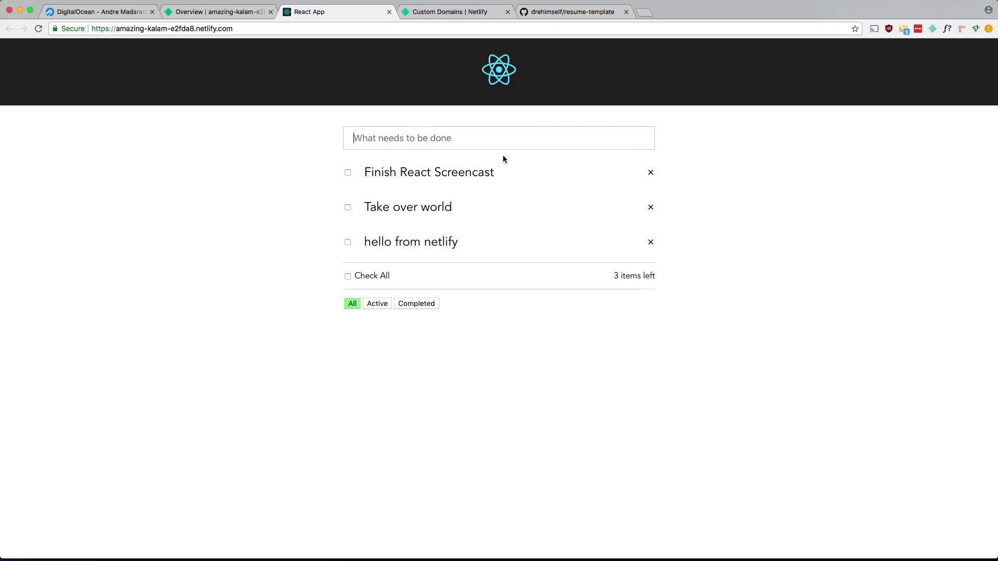
{"action": "left_click", "coordinate": [229, 14]}
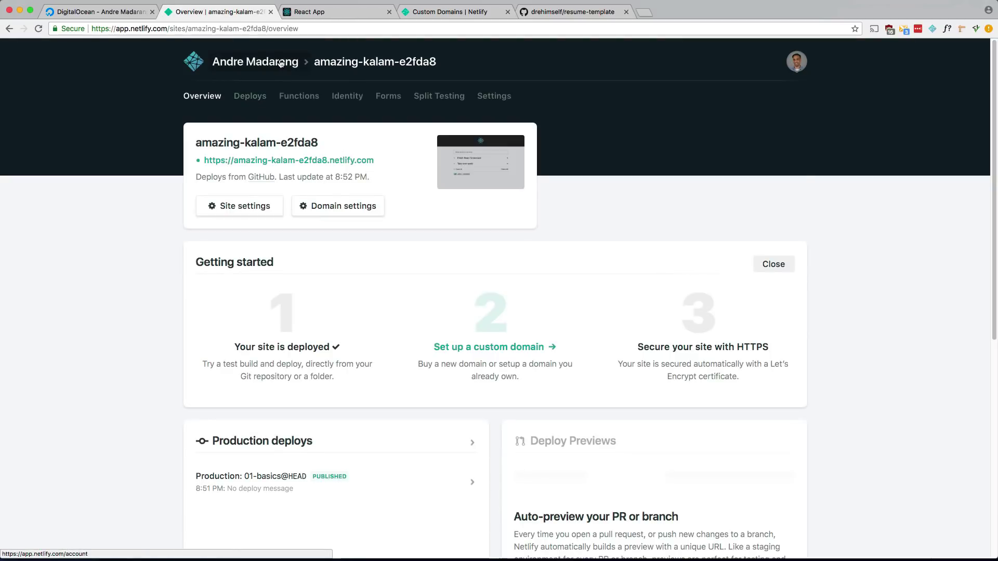
Open tender-booth-34f439 from the Sites list and scroll through its overview.
{"action": "left_click", "coordinate": [260, 62]}
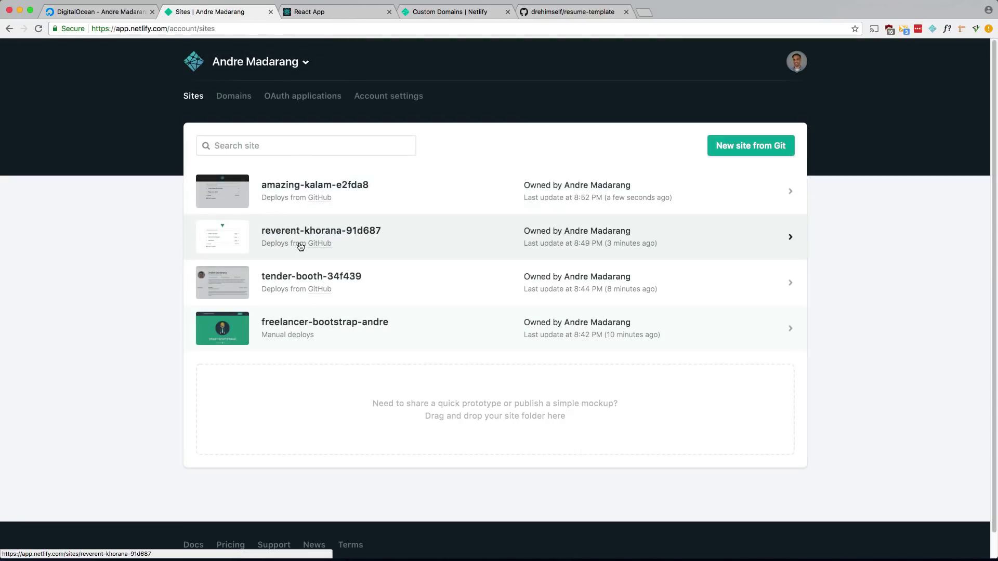
{"action": "left_click", "coordinate": [297, 281]}
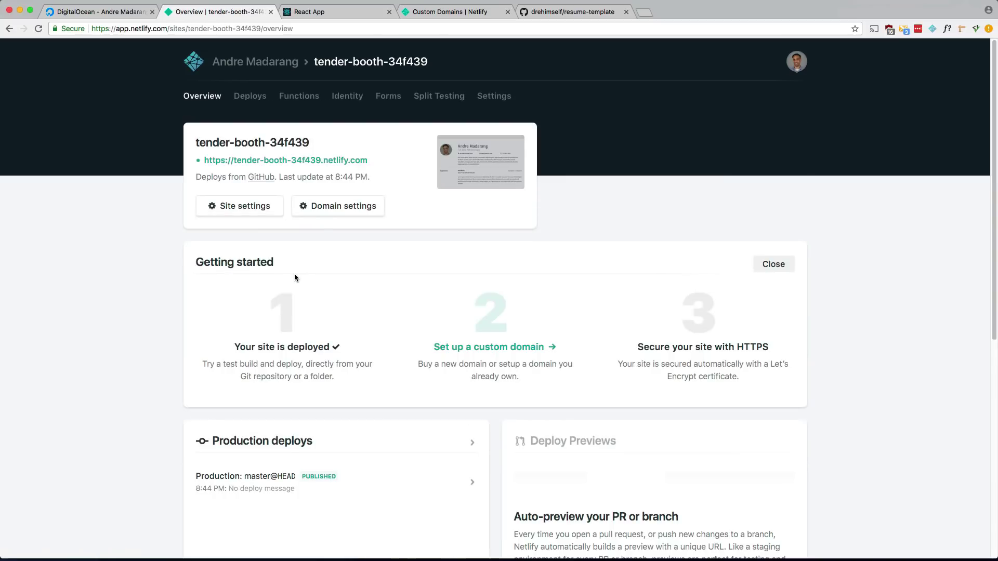
{"action": "scroll", "coordinate": [294, 277], "scroll_direction": "down", "scroll_amount": 1}
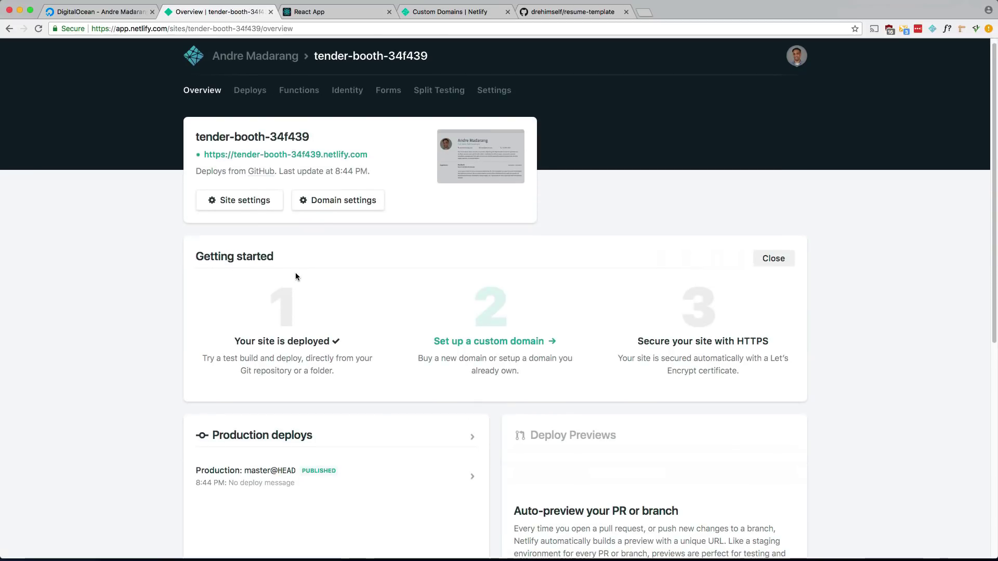
{"action": "scroll", "coordinate": [367, 301], "scroll_direction": "down", "scroll_amount": 5}
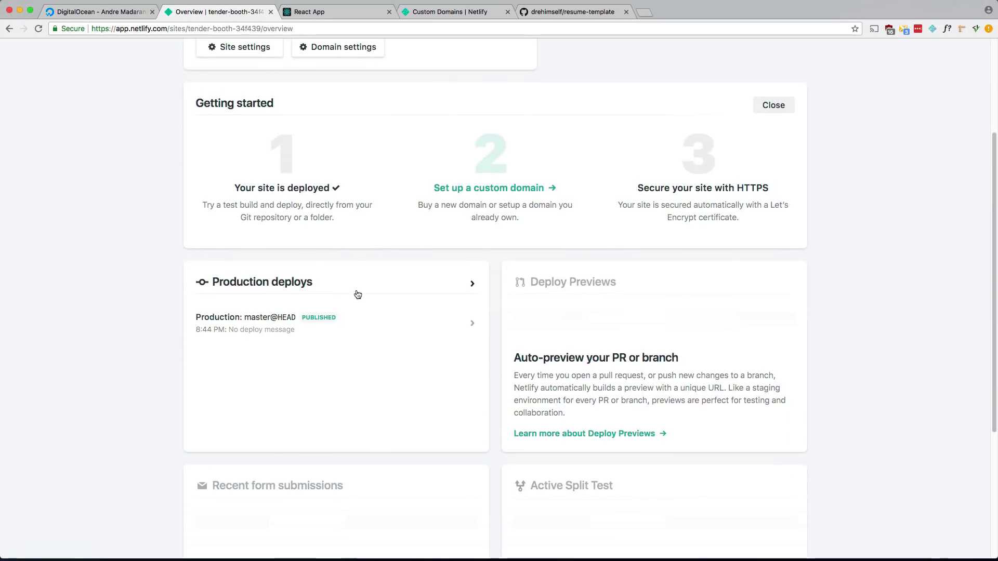
{"action": "scroll", "coordinate": [358, 295], "scroll_direction": "up", "scroll_amount": 4}
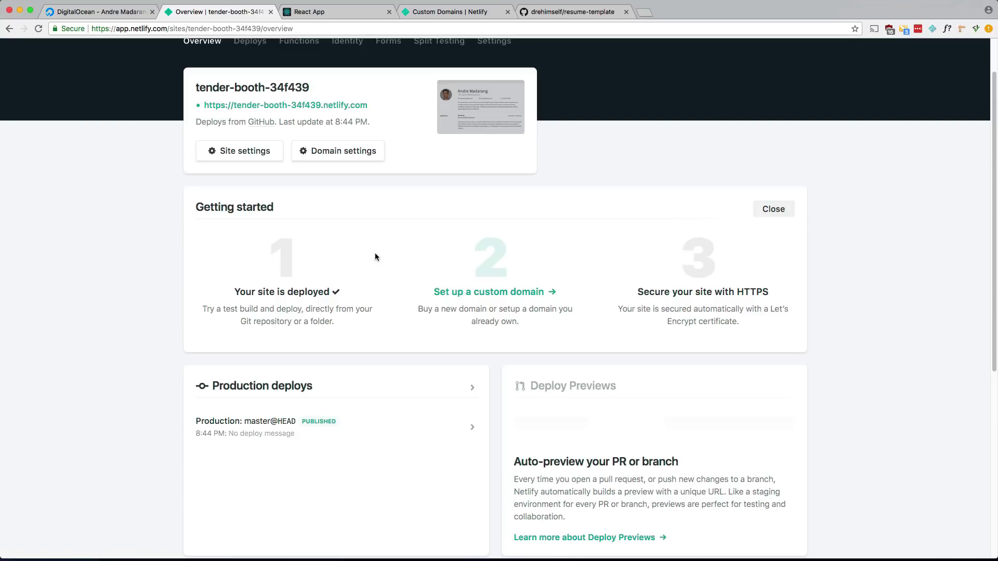
In the terminal, go up a folder, cd into resume-template, and open it in Sublime with 's'.
{"action": "key", "text": "super+Tab"}
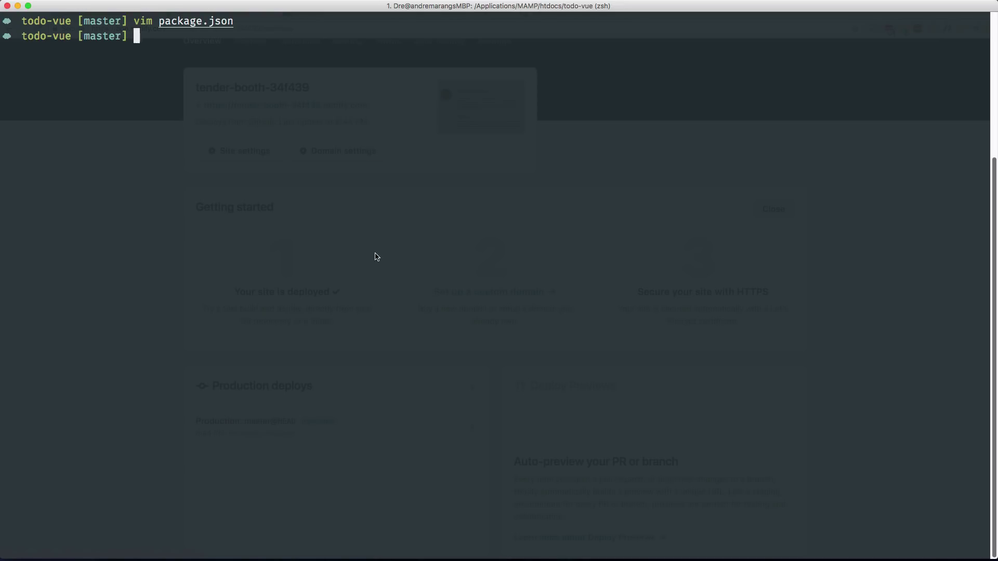
{"action": "type", "text": ".."}
{"action": "key", "text": "Return"}
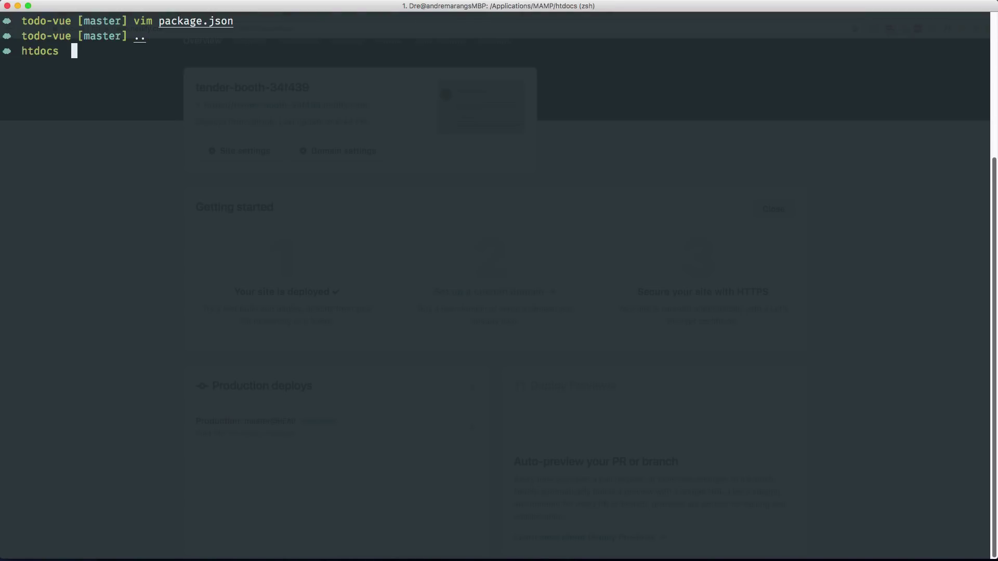
{"action": "type", "text": "resume-te"}
{"action": "key", "text": "Tab"}
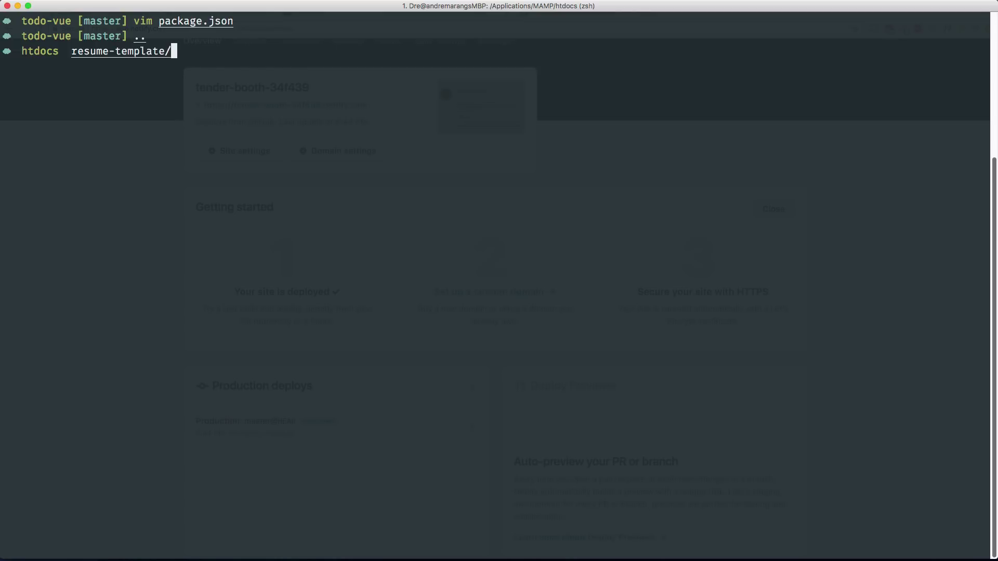
{"action": "key", "text": "Return"}
{"action": "type", "text": "s"}
{"action": "key", "text": "Return"}
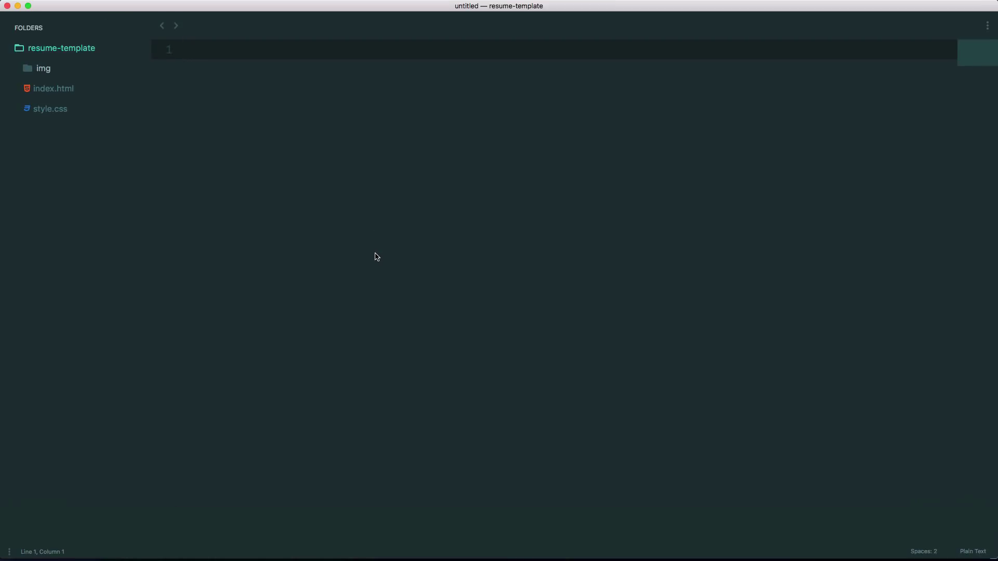
Open index.html, replace 'Test' in the line-34 summary paragraph with 'Netlify', and save.
{"action": "key", "text": "super+p"}
{"action": "type", "text": "in"}
{"action": "key", "text": "Return"}
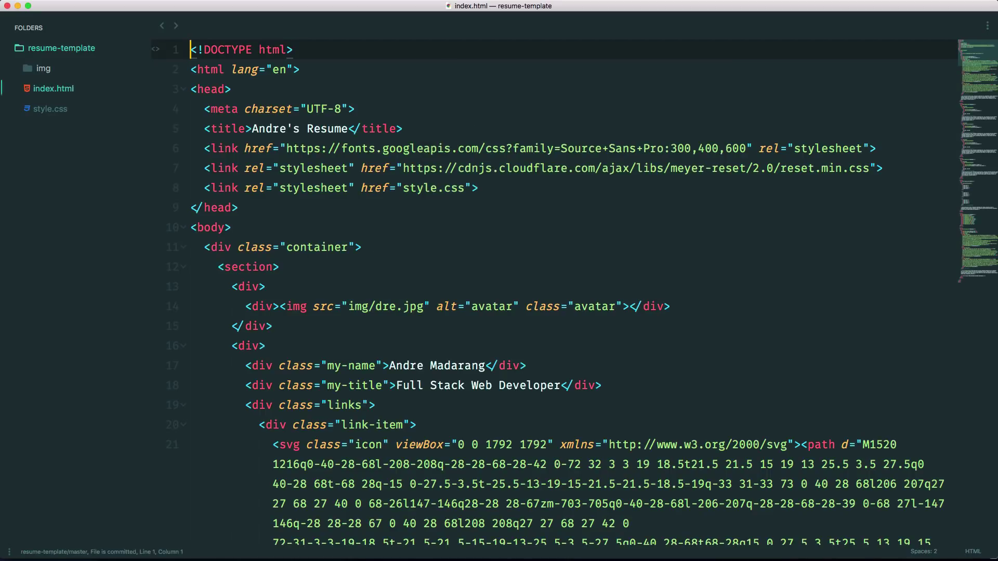
{"action": "scroll", "coordinate": [395, 313], "scroll_direction": "down", "scroll_amount": 5}
{"action": "scroll", "coordinate": [395, 313], "scroll_direction": "down", "scroll_amount": 15}
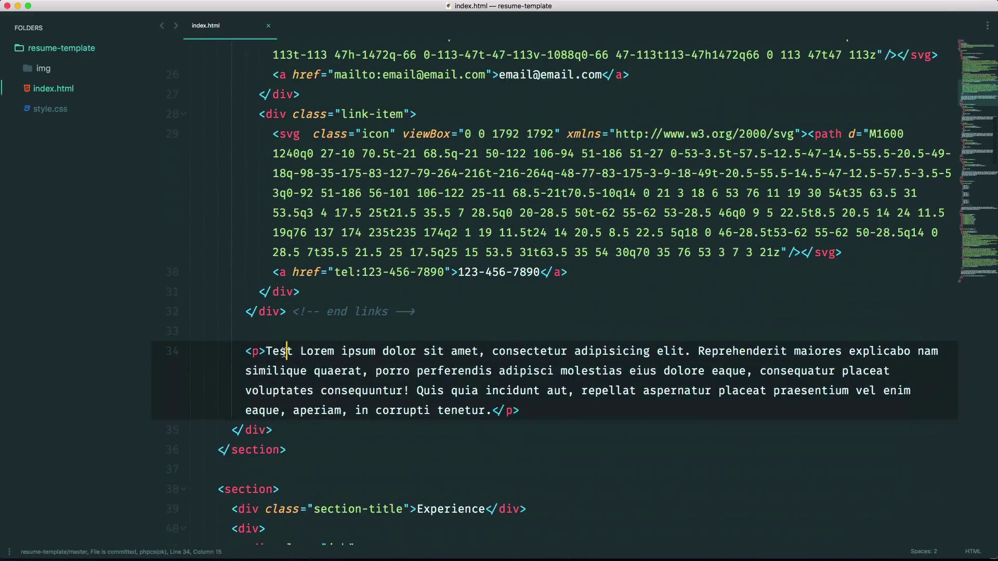
{"action": "double_click", "coordinate": [285, 351]}
{"action": "type", "text": "Netlify"}
{"action": "key", "text": "super+s"}
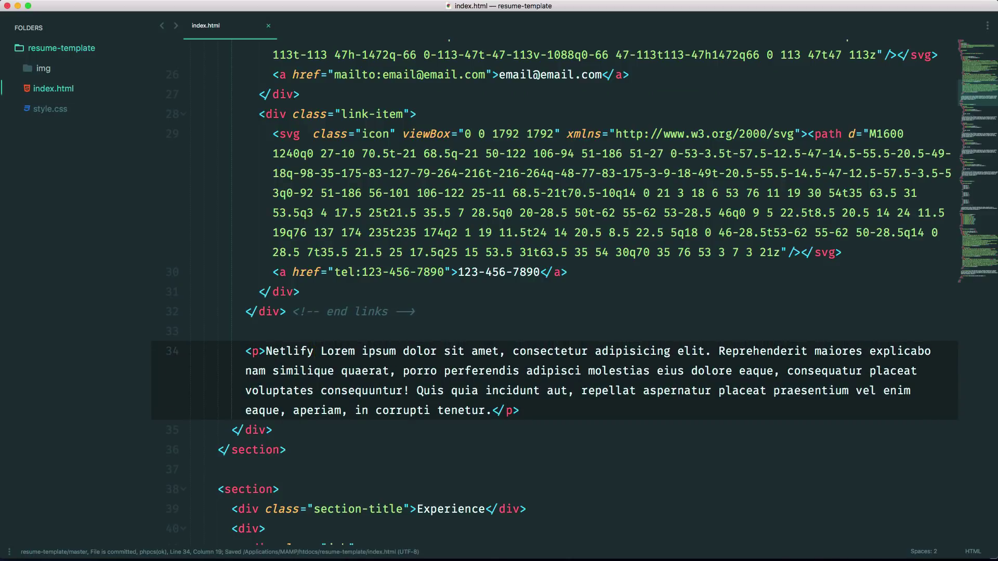
{"action": "key", "text": "ctrl+grave"}
Stage and commit index.html as 'Netlify test', push it to origin master, and hide the terminal.
{"action": "type", "text": "gs"}
{"action": "key", "text": "Return"}
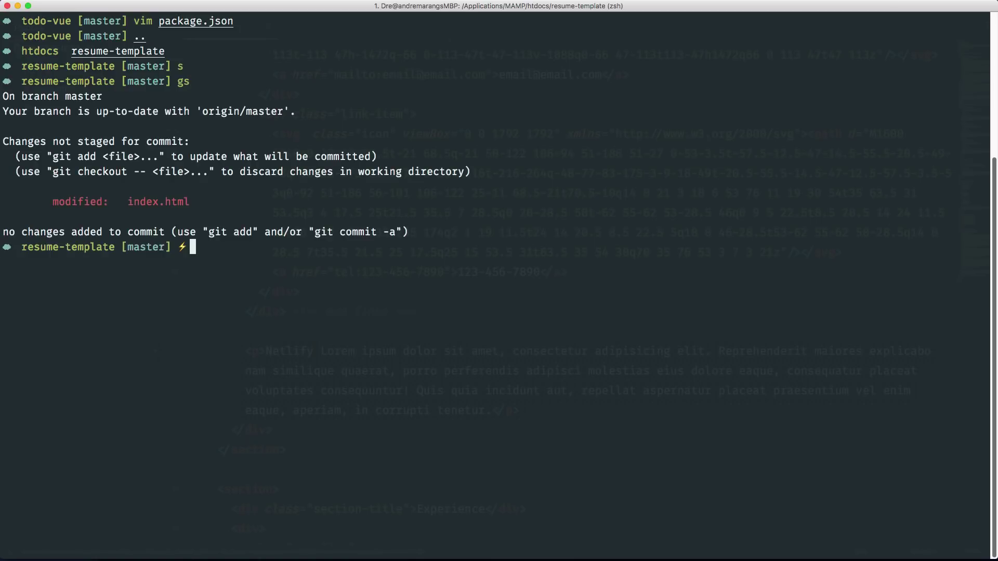
{"action": "type", "text": "ga"}
{"action": "key", "text": "Return"}
{"action": "type", "text": "gc -"}
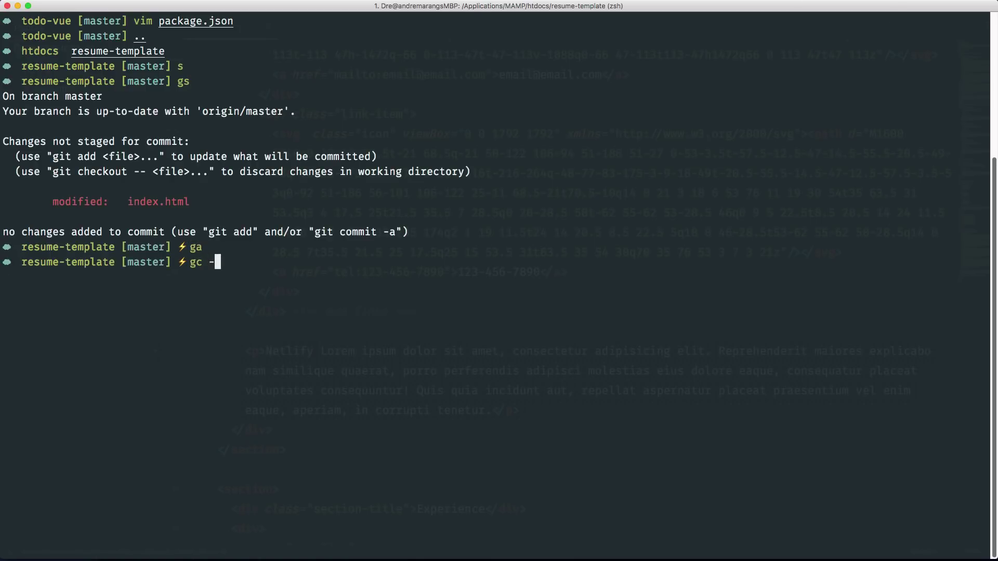
{"action": "type", "text": "m \"Nel"}
{"action": "type", "text": "lify test\""}
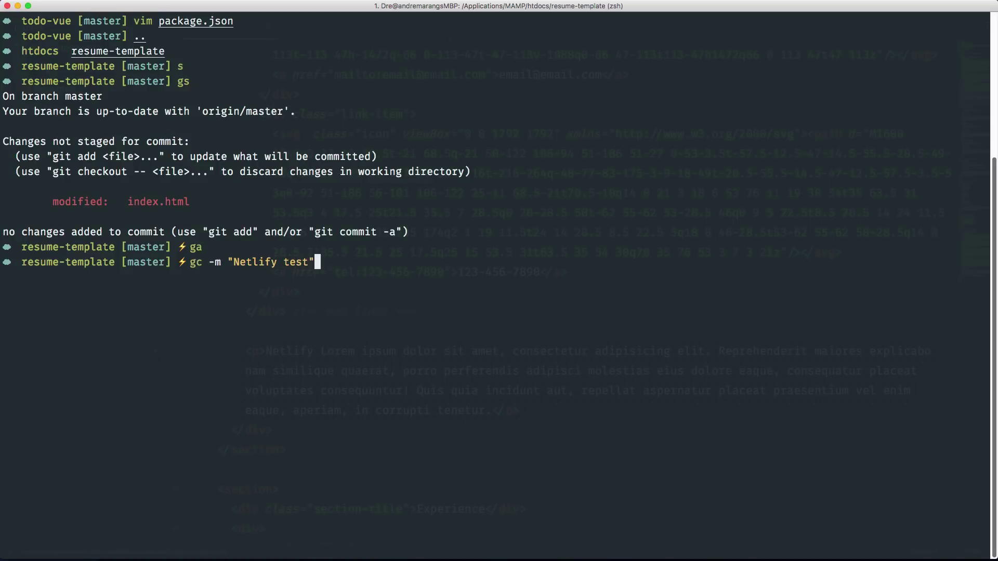
{"action": "key", "text": "Return"}
{"action": "type", "text": "git push origin"}
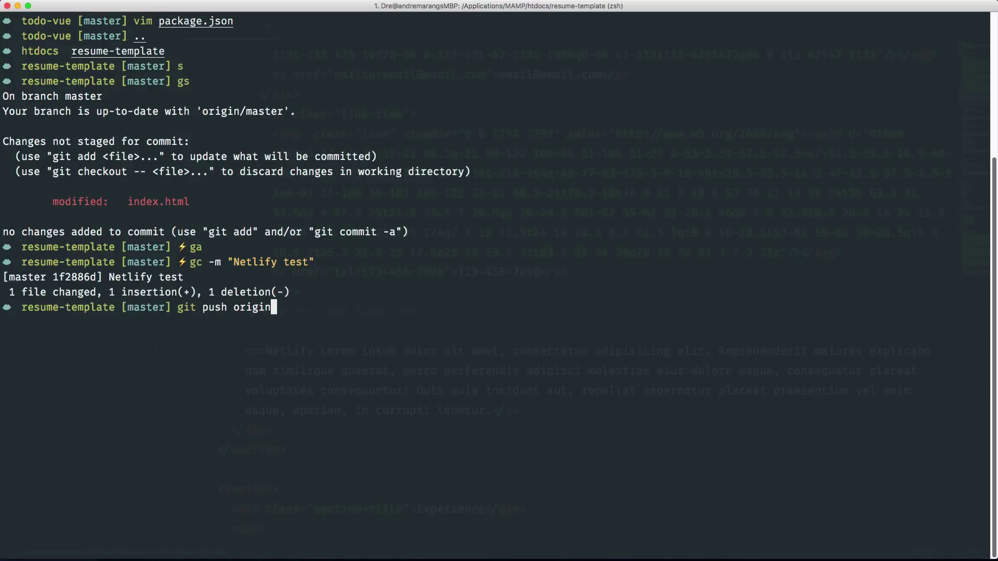
{"action": "type", "text": " master"}
{"action": "key", "text": "Return"}
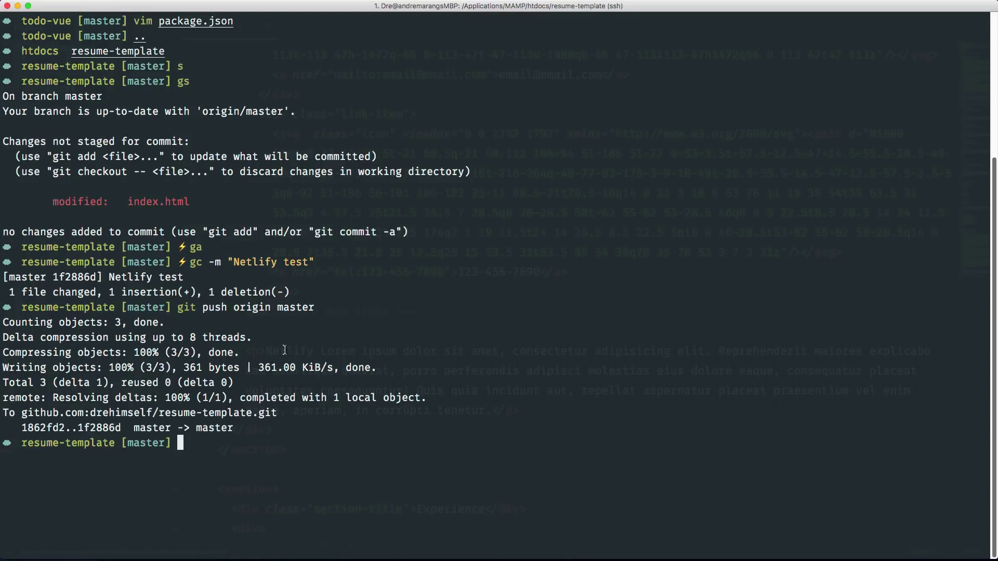
{"action": "key", "text": "super+Tab"}
{"action": "key", "text": "super+Tab"}
{"action": "key", "text": "super+Tab"}
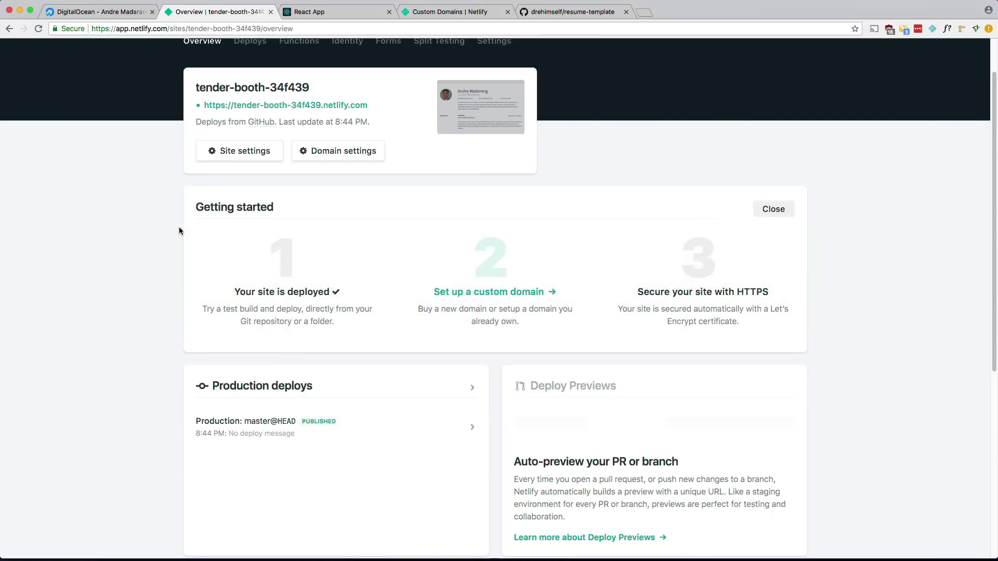
Open the tender-booth-34f439 live site and check the new word Netlify on the resume.
{"action": "scroll", "coordinate": [179, 227], "scroll_direction": "up", "scroll_amount": 1}
{"action": "scroll", "coordinate": [179, 229], "scroll_direction": "up", "scroll_amount": 2}
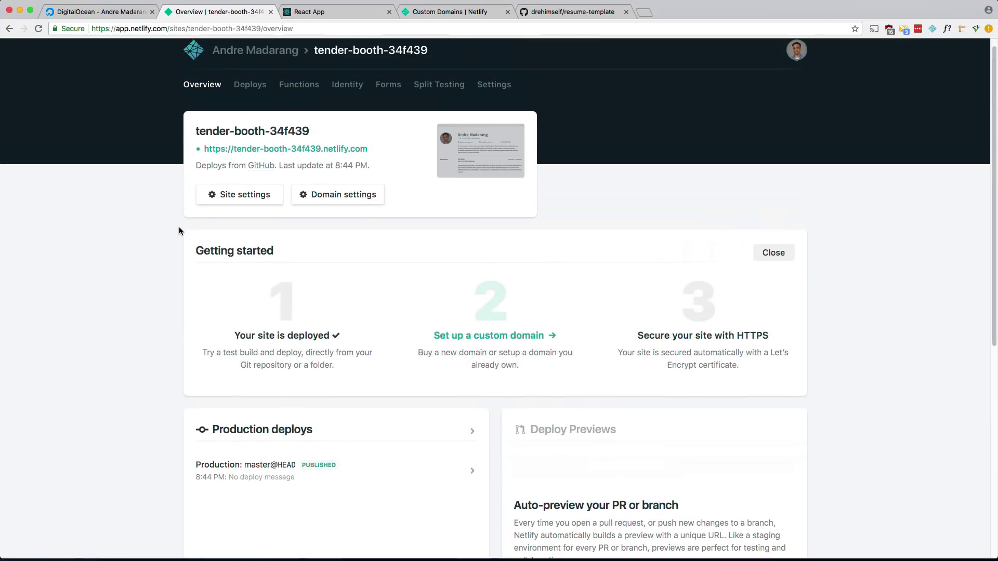
{"action": "left_click", "coordinate": [266, 149], "text": "super"}
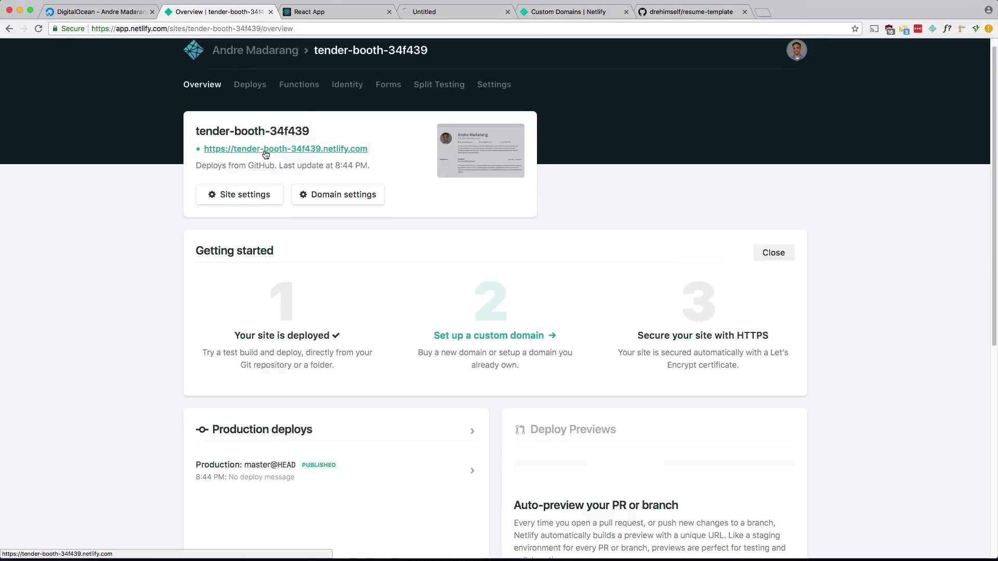
{"action": "left_click", "coordinate": [452, 12]}
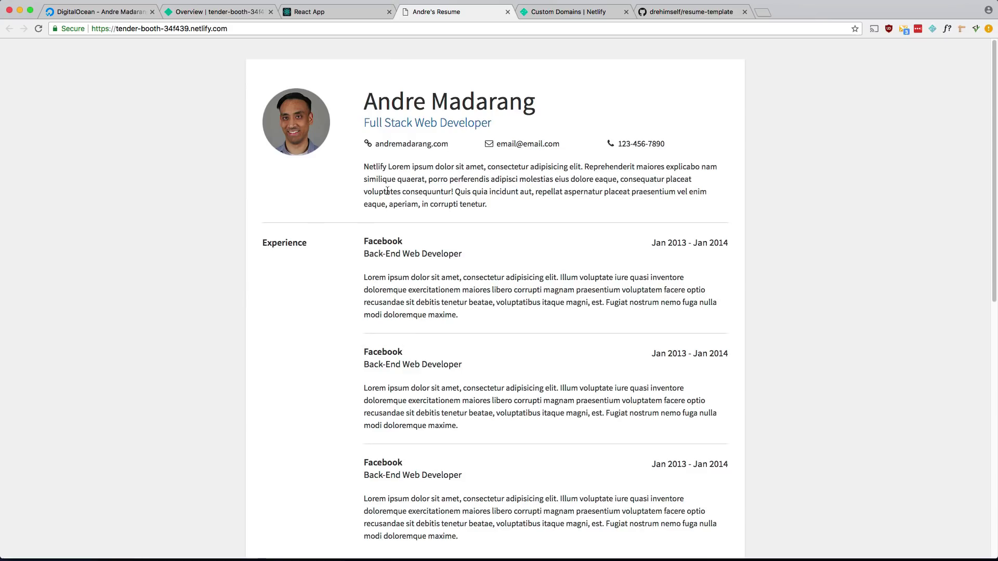
{"action": "left_click_drag", "start_coordinate": [363, 167], "coordinate": [390, 166]}
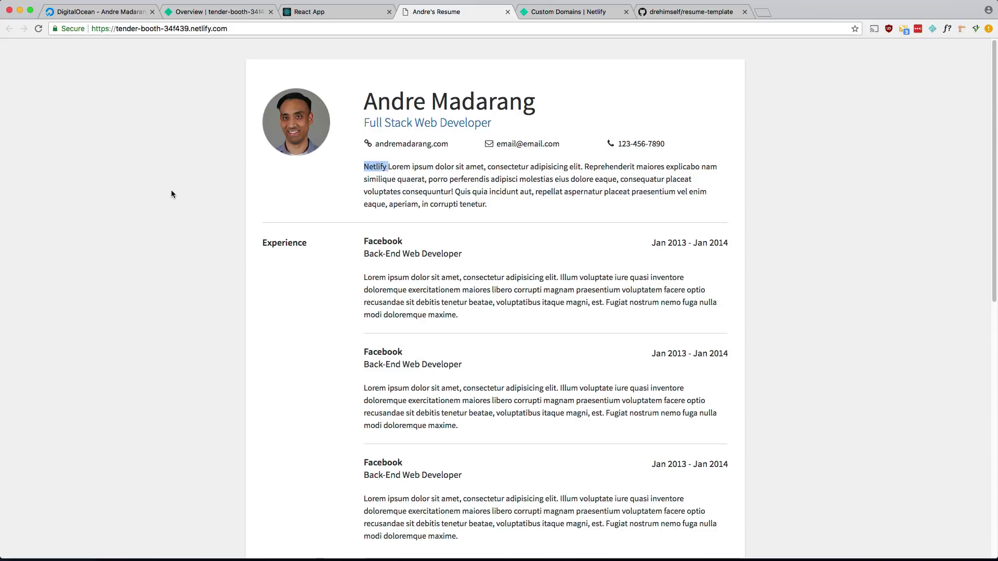
Return to the tender-booth-34f439 overview and review its GitHub branch deploy settings.
{"action": "left_click", "coordinate": [239, 12]}
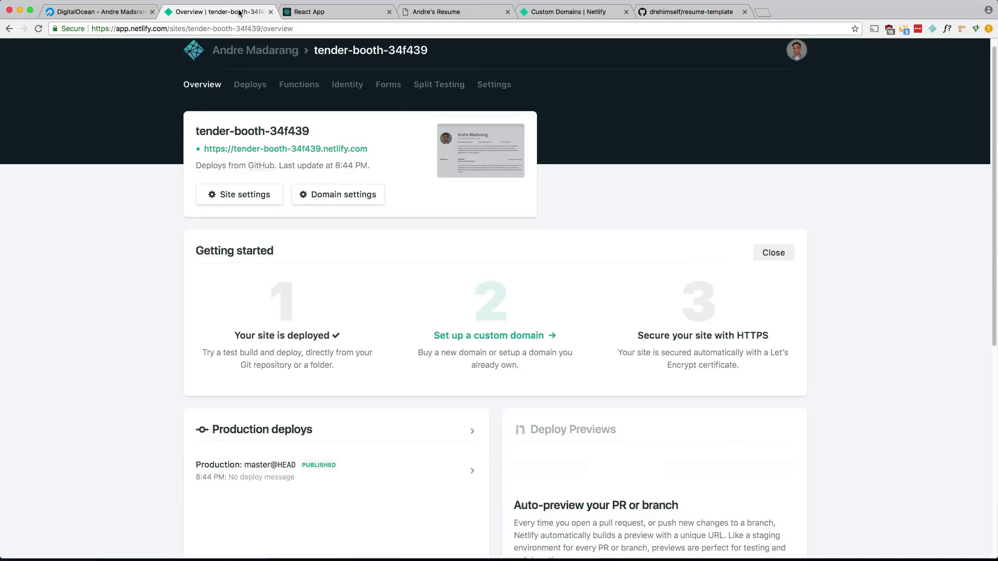
{"action": "scroll", "coordinate": [353, 190], "scroll_direction": "down", "scroll_amount": 5}
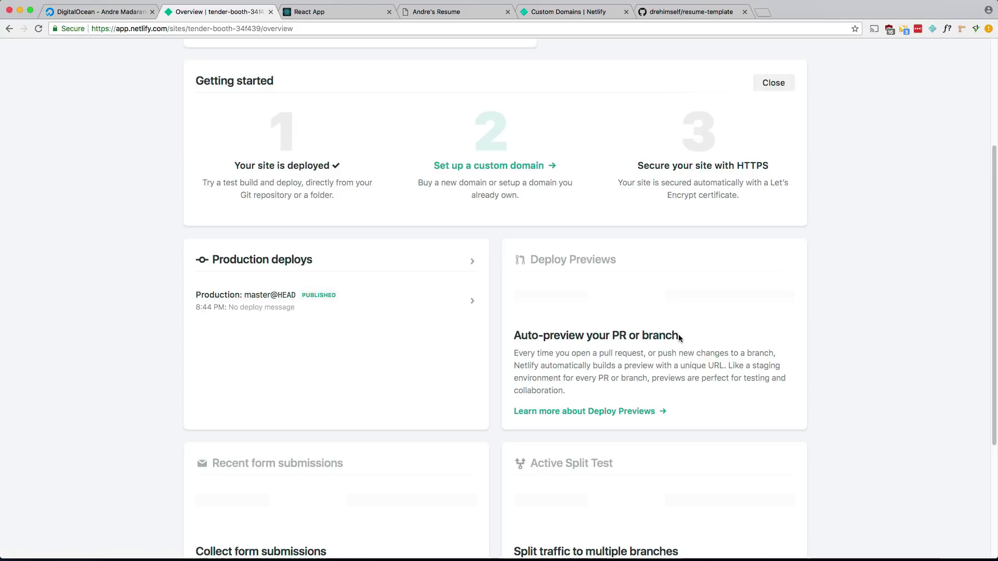
{"action": "left_click_drag", "start_coordinate": [678, 335], "coordinate": [643, 336]}
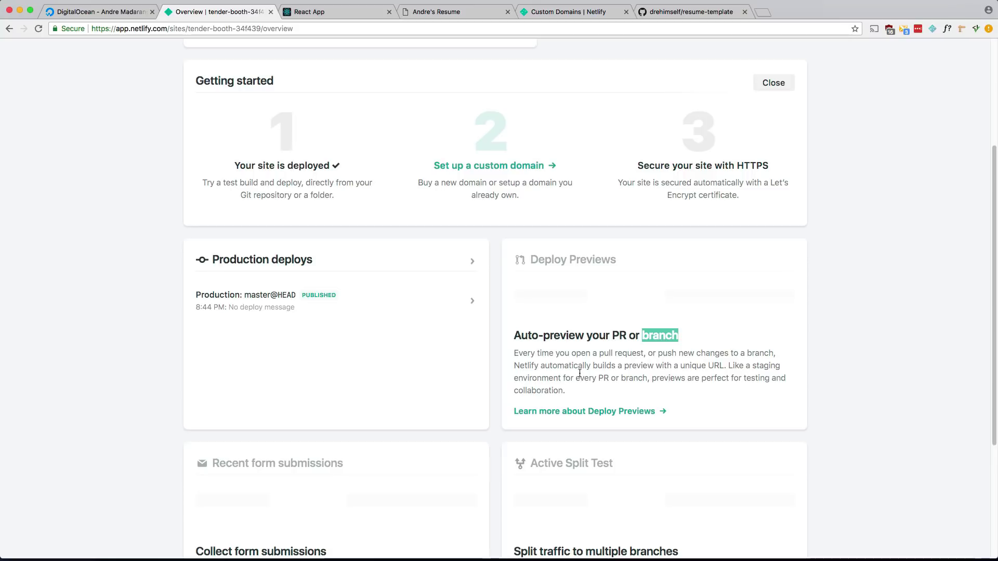
{"action": "scroll", "coordinate": [579, 373], "scroll_direction": "up", "scroll_amount": 5}
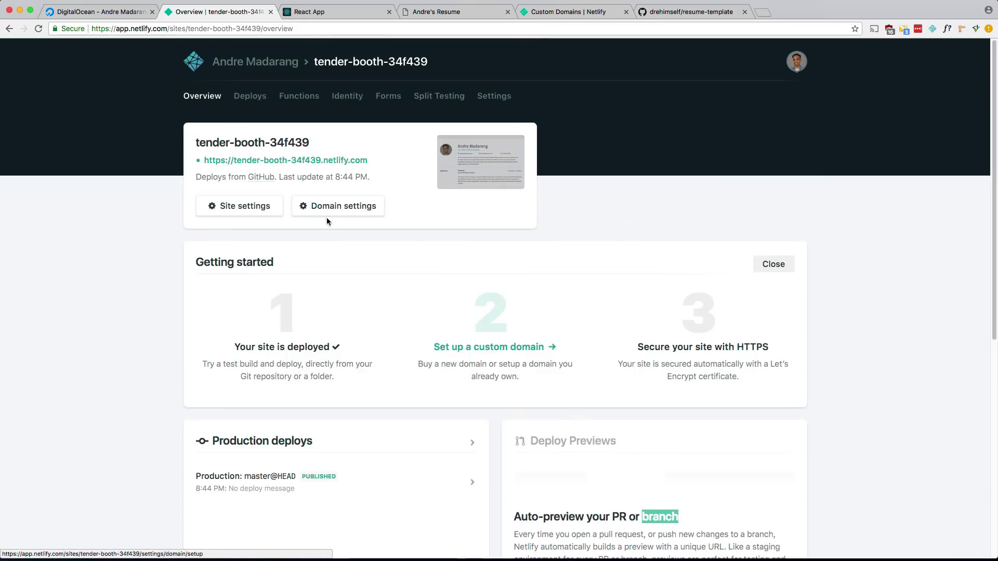
Go to the freelancer-bootstrap-andre site overview and close the React App, resume and extra Netlify tabs.
{"action": "left_click", "coordinate": [241, 64]}
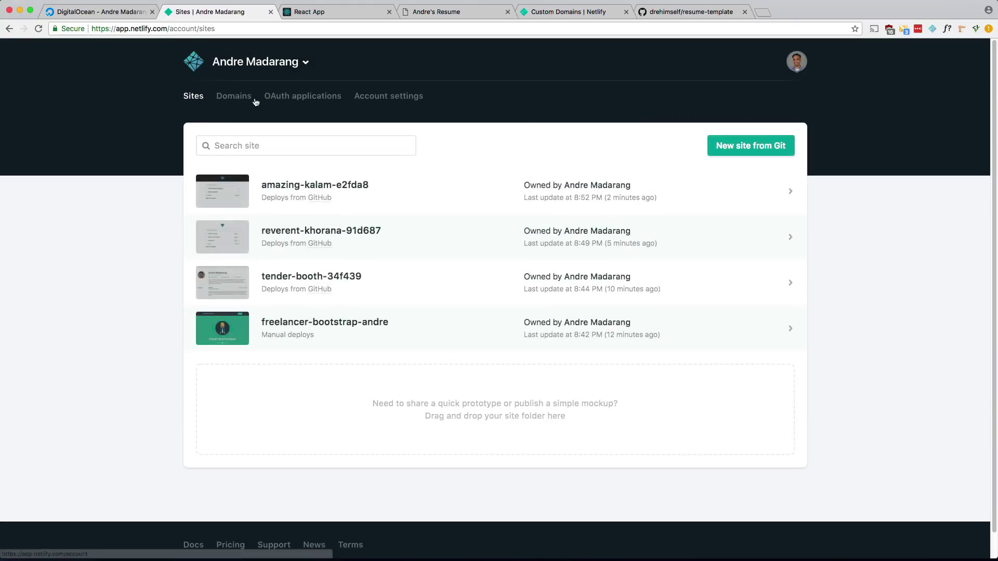
{"action": "left_click", "coordinate": [292, 325]}
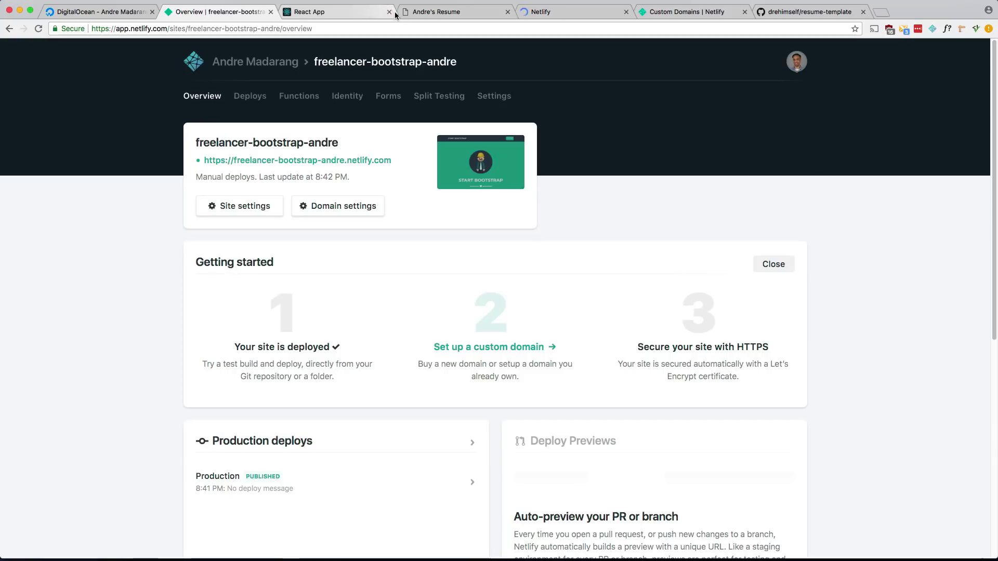
{"action": "left_click", "coordinate": [390, 12]}
{"action": "left_click", "coordinate": [389, 12]}
{"action": "left_click", "coordinate": [389, 12]}
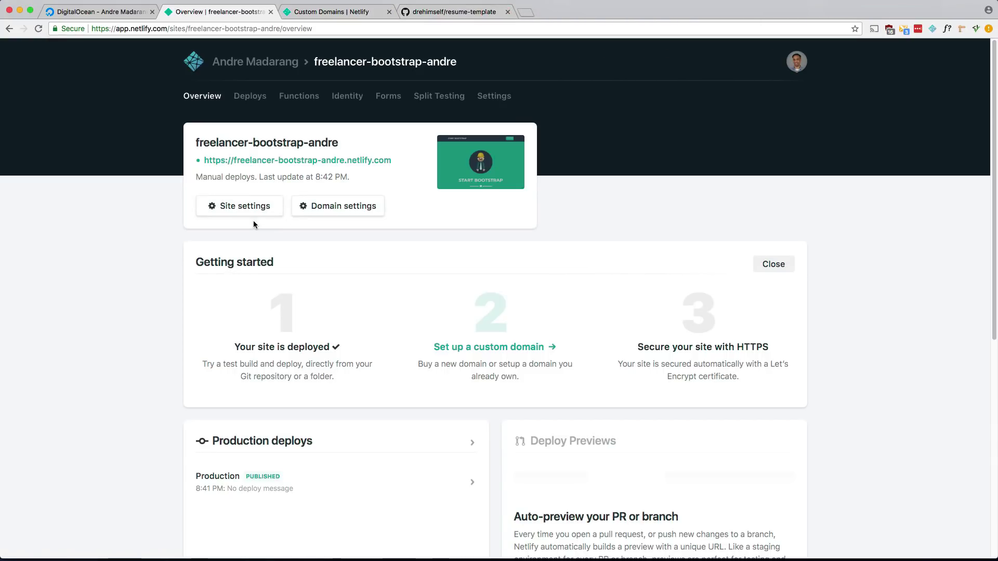
Open the live freelancer-bootstrap-andre site, try its Contact Me form, then switch to the file browser.
{"action": "left_click", "coordinate": [315, 160], "text": "super"}
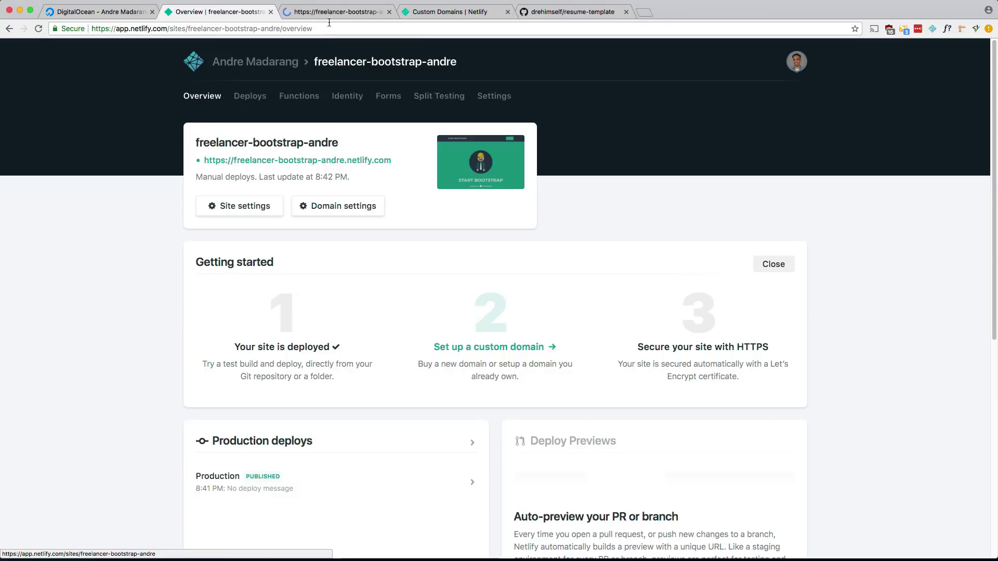
{"action": "left_click", "coordinate": [325, 12]}
{"action": "scroll", "coordinate": [294, 240], "scroll_direction": "down", "scroll_amount": 5}
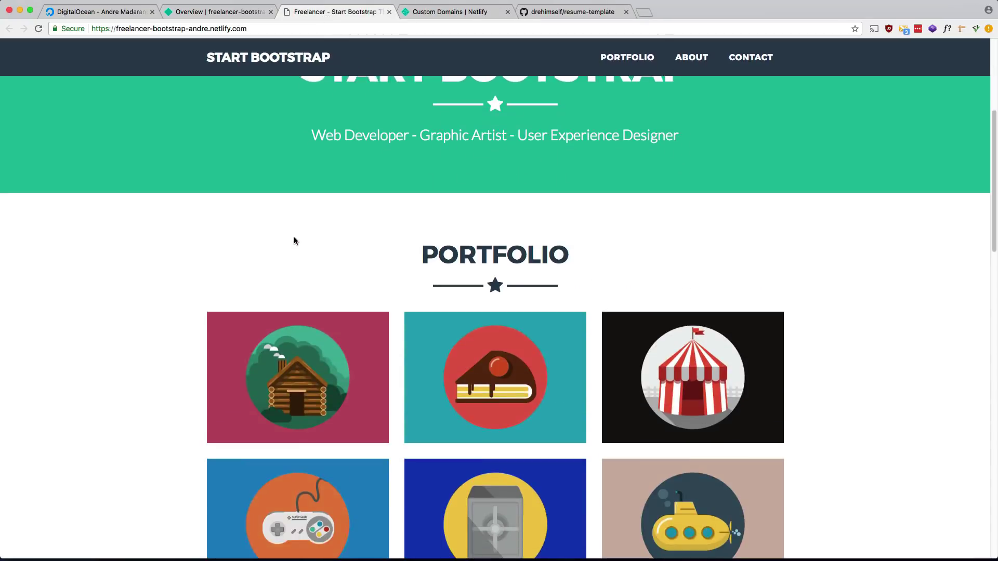
{"action": "scroll", "coordinate": [295, 240], "scroll_direction": "down", "scroll_amount": 10}
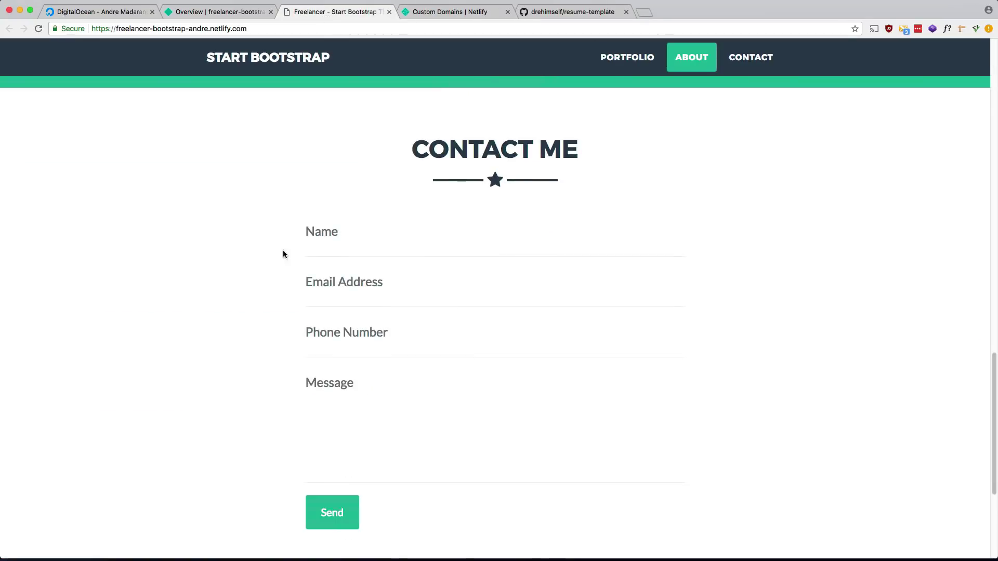
{"action": "scroll", "coordinate": [255, 246], "scroll_direction": "down", "scroll_amount": 1}
{"action": "left_click", "coordinate": [316, 203]}
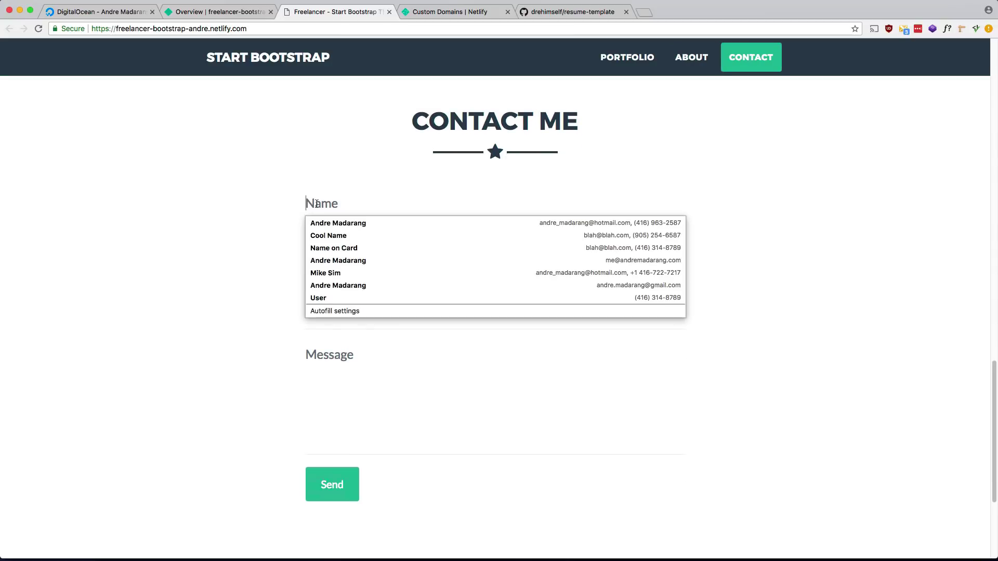
{"action": "left_click", "coordinate": [255, 227]}
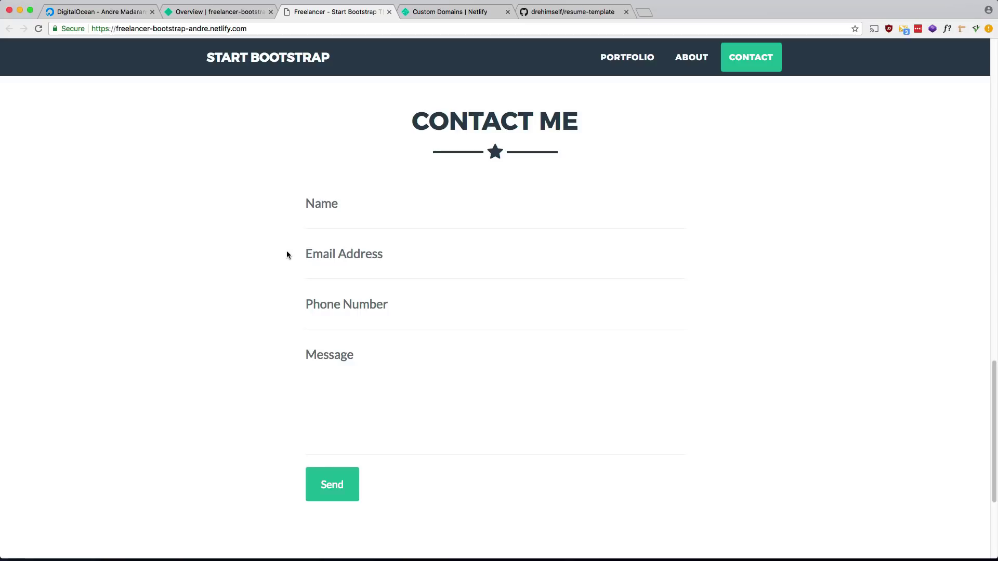
{"action": "key", "text": "super+Tab"}
{"action": "key", "text": "super+Tab"}
{"action": "key", "text": "super+Tab"}
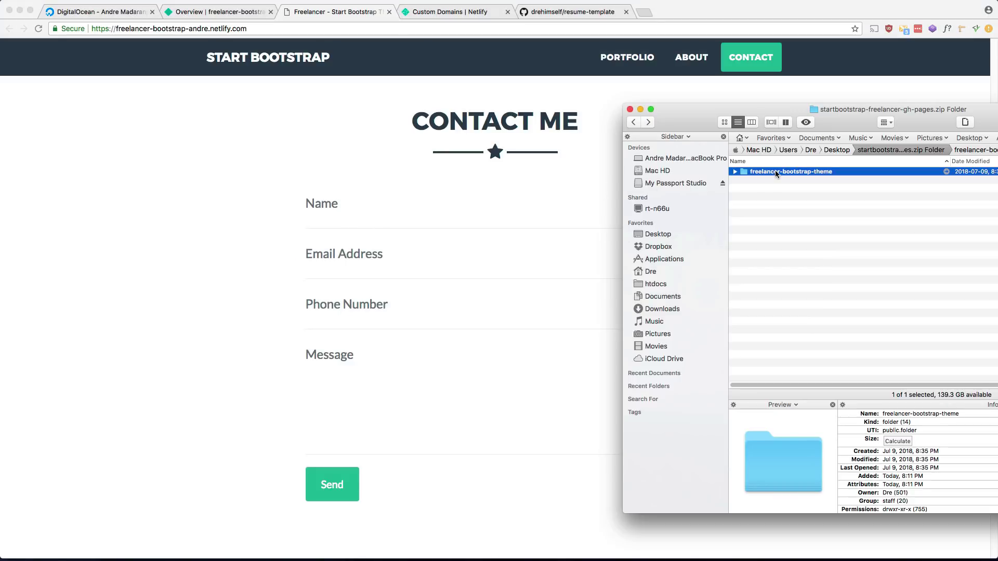
Load the freelancer-bootstrap-theme folder into Sublime Text, open index.html and search it for 'form'.
{"action": "left_click_drag", "start_coordinate": [774, 170], "coordinate": [424, 549]}
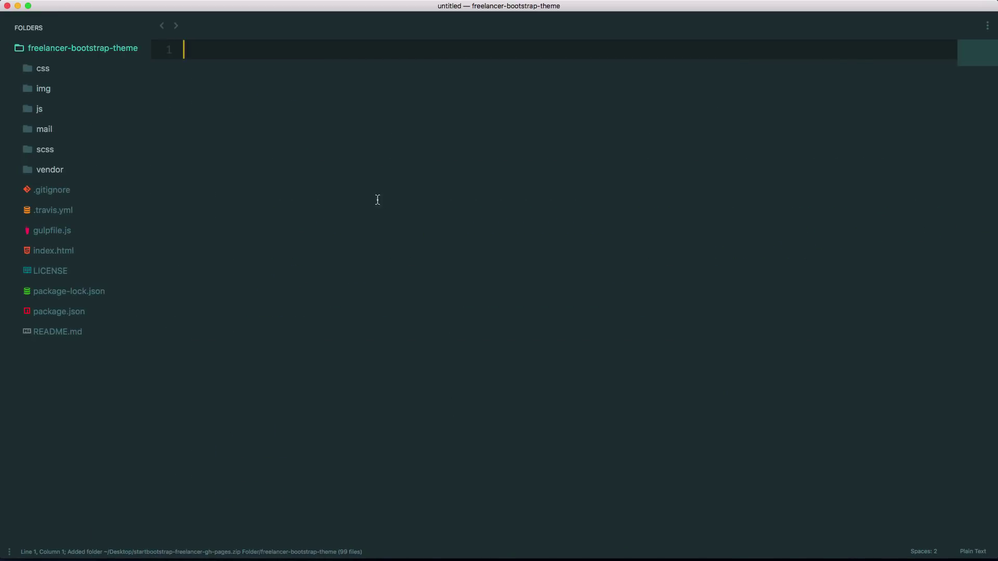
{"action": "left_click", "coordinate": [53, 252]}
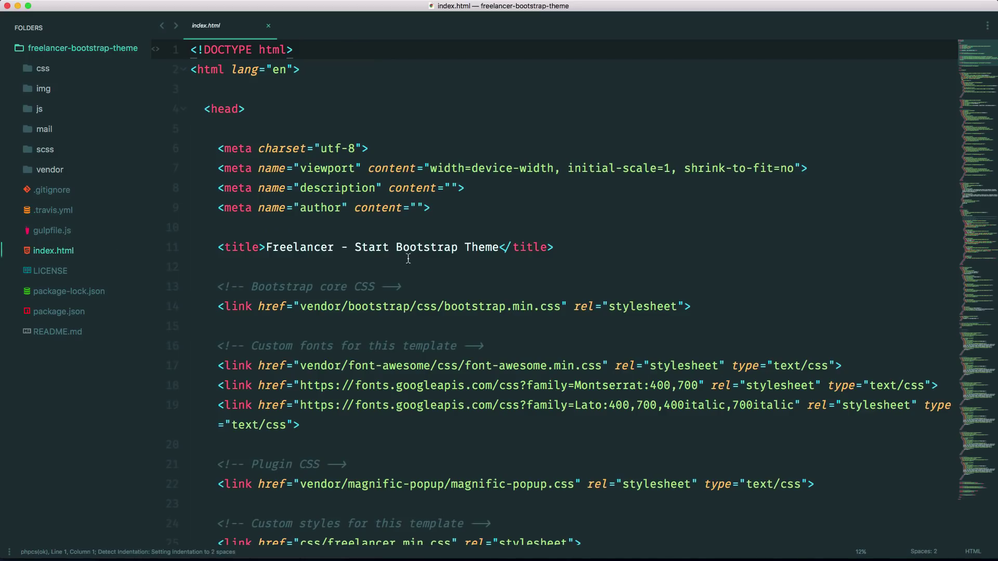
{"action": "scroll", "coordinate": [407, 258], "scroll_direction": "down", "scroll_amount": 20}
{"action": "left_click", "coordinate": [410, 262]}
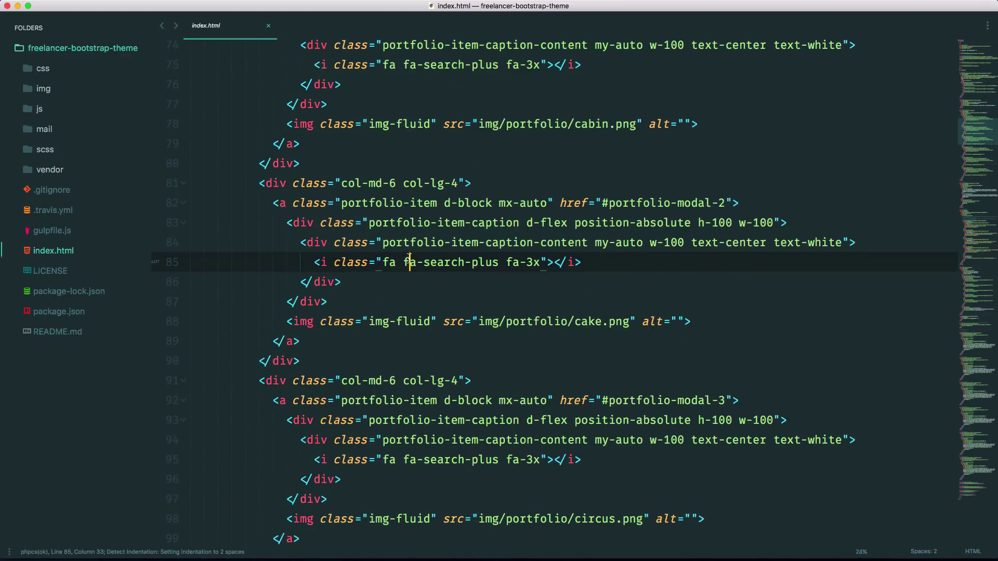
{"action": "key", "text": "ctrl+f"}
{"action": "type", "text": "form"}
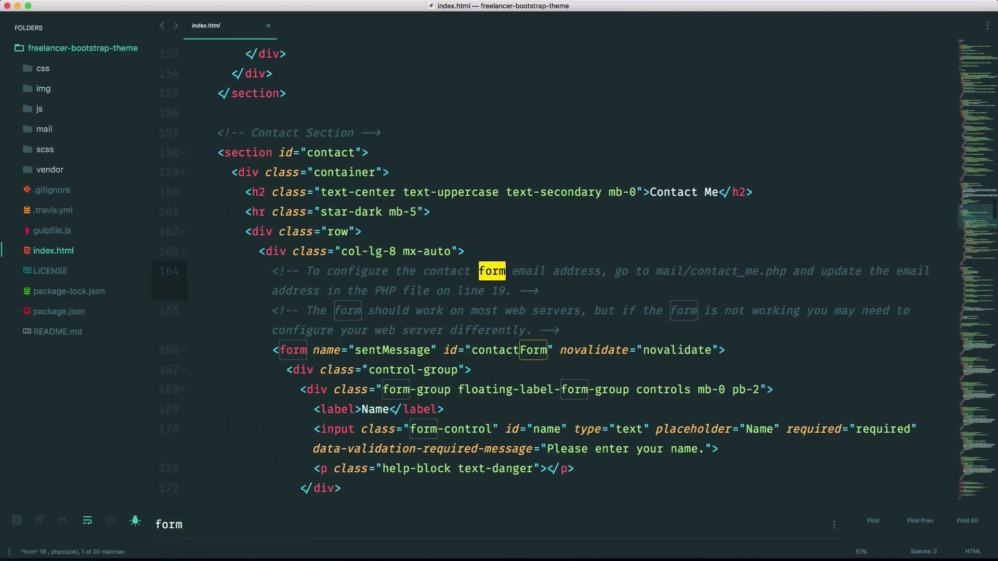
{"action": "scroll", "coordinate": [338, 350], "scroll_direction": "down", "scroll_amount": 2}
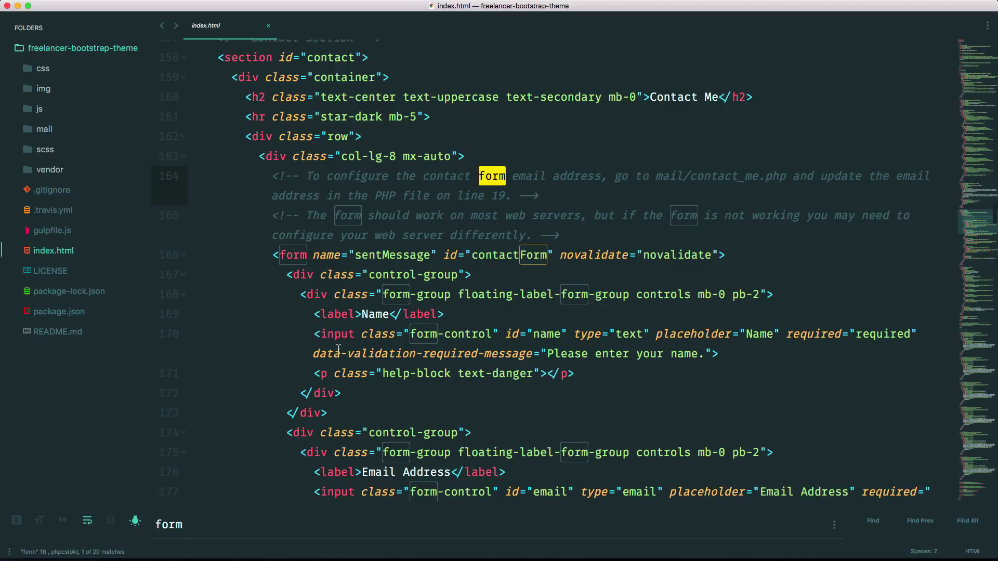
{"action": "scroll", "coordinate": [344, 343], "scroll_direction": "down", "scroll_amount": 2}
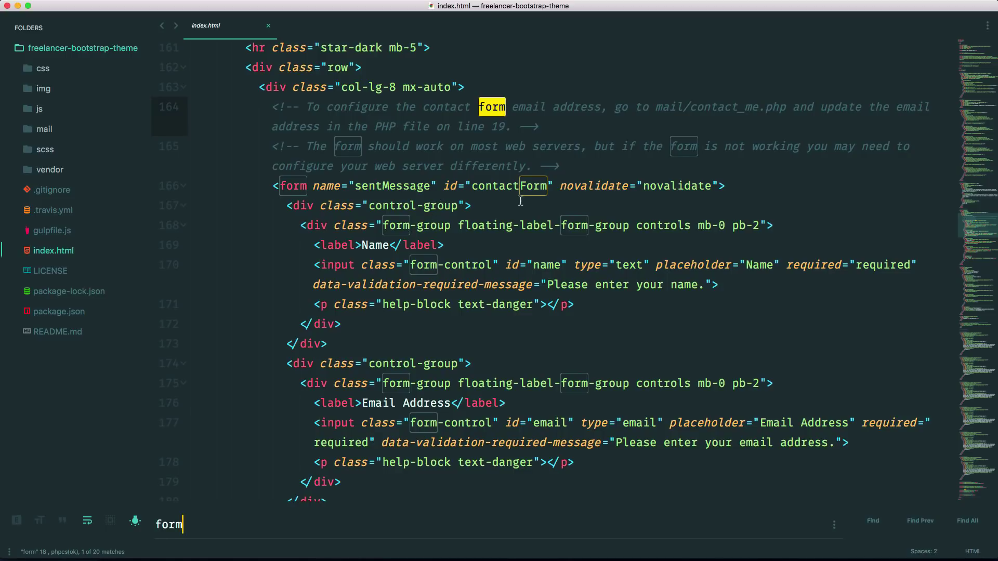
Rename the form id to contactForm1 and add method="POST" before novalidate.
{"action": "left_click", "coordinate": [546, 189]}
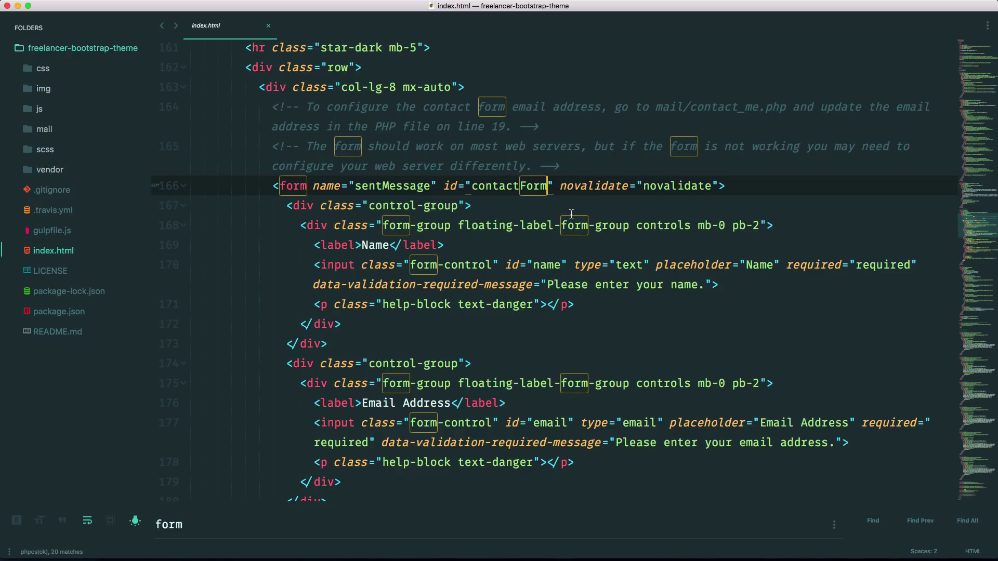
{"action": "type", "text": "1"}
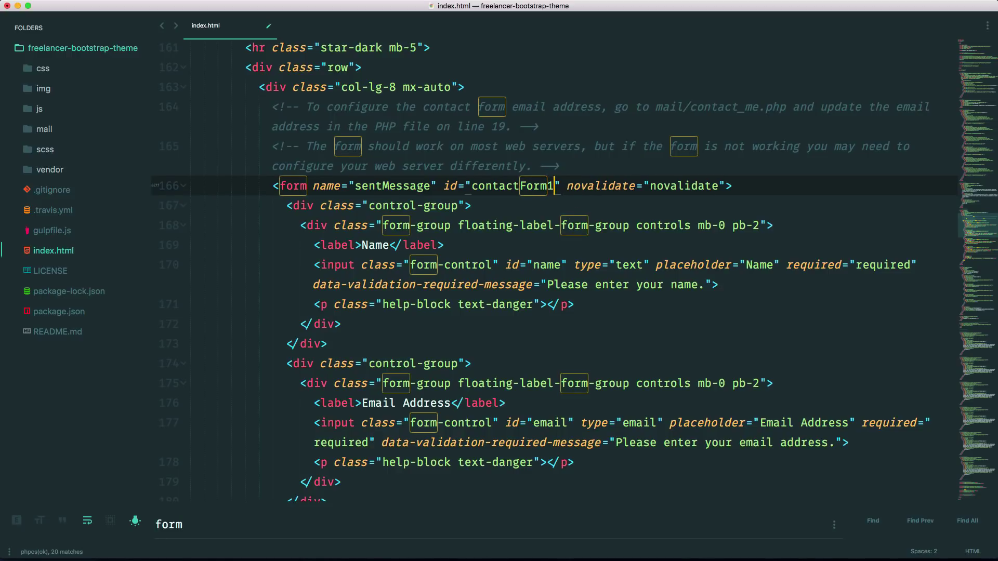
{"action": "key", "text": "Right"}
{"action": "key", "text": "Right"}
{"action": "type", "text": "me"}
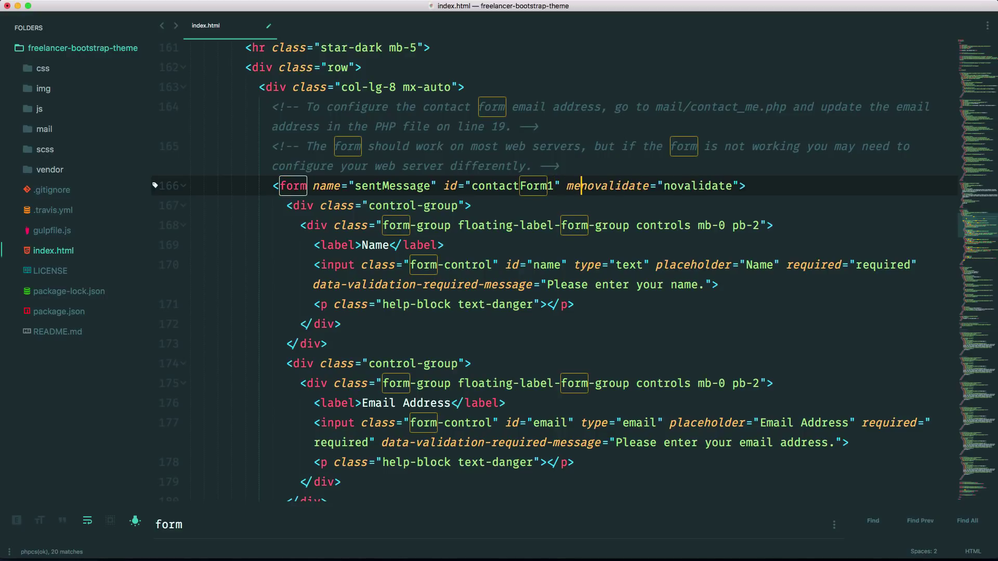
{"action": "type", "text": "thod=\""}
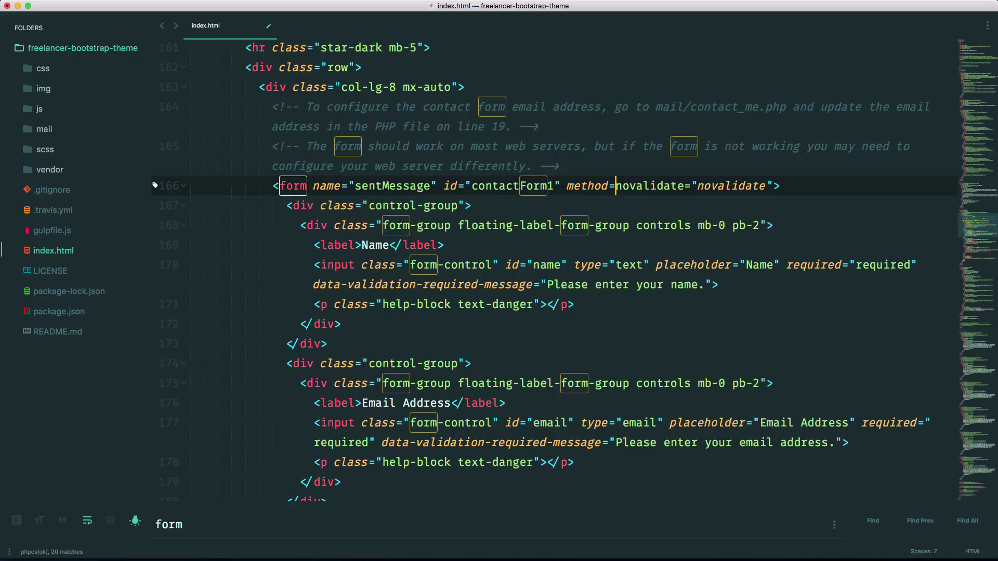
{"action": "type", "text": "POST\""}
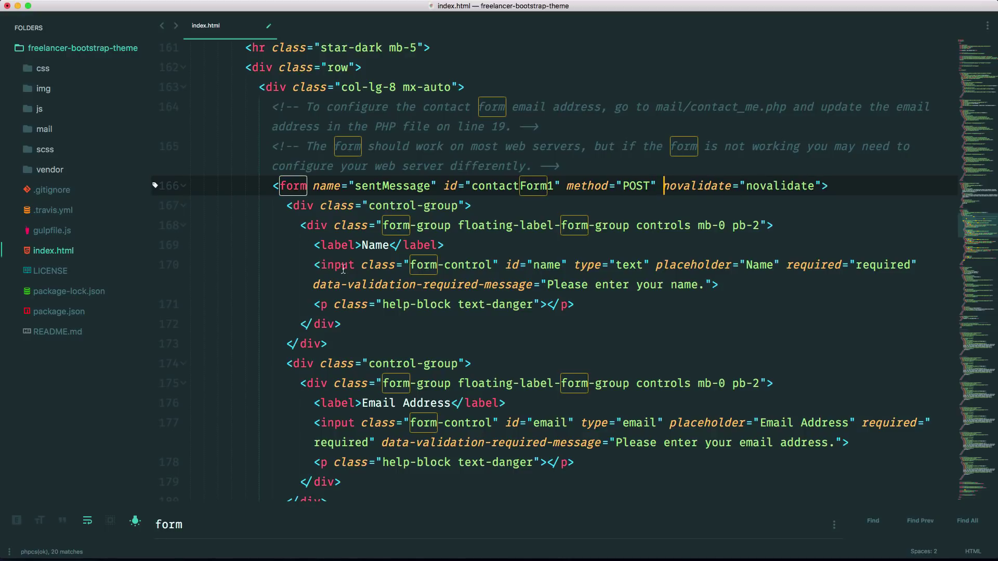
Place carets before the id of the name, email, phone and message fields on lines 170–191.
{"action": "left_click", "coordinate": [507, 267]}
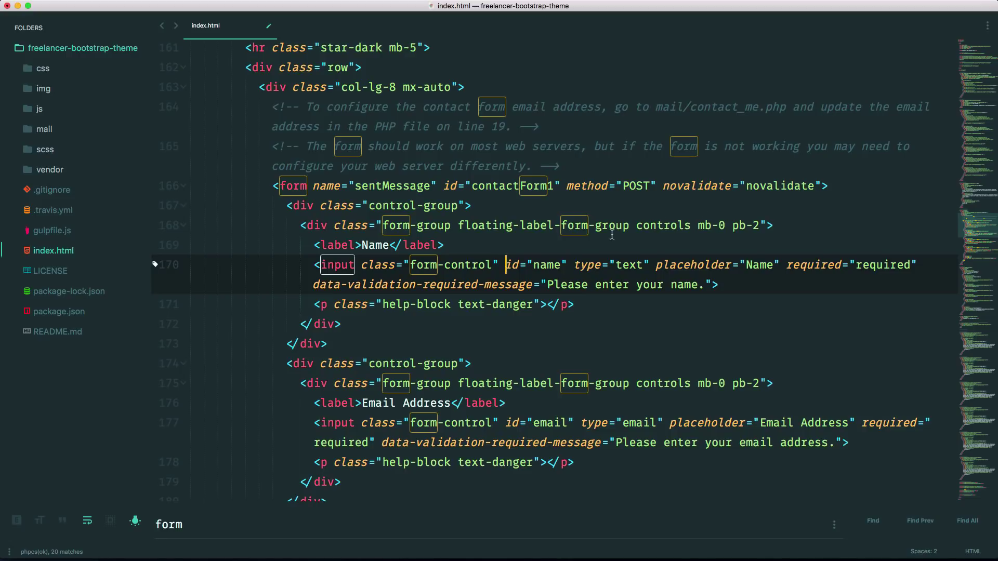
{"action": "left_click", "coordinate": [505, 422], "text": "super"}
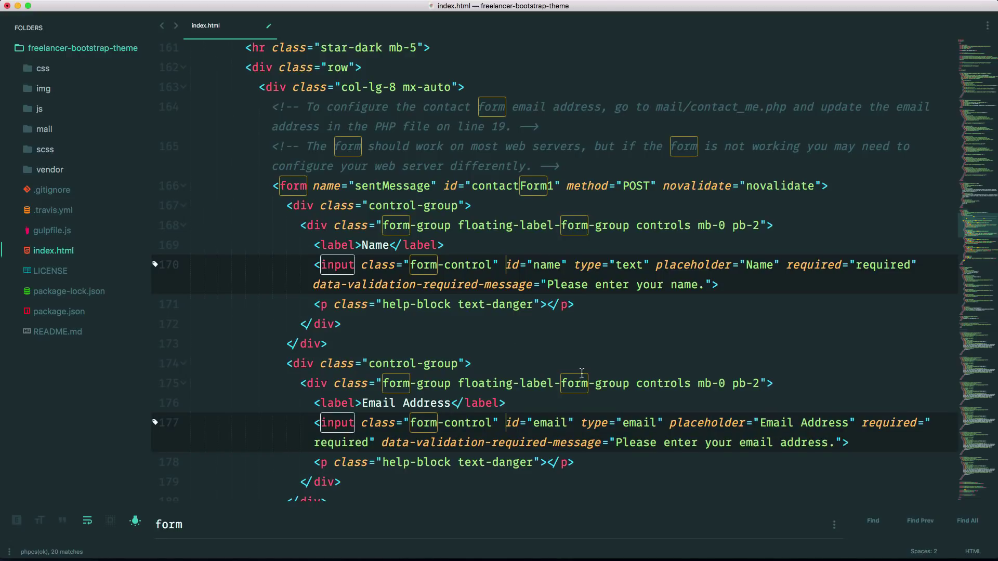
{"action": "scroll", "coordinate": [582, 372], "scroll_direction": "down", "scroll_amount": 5}
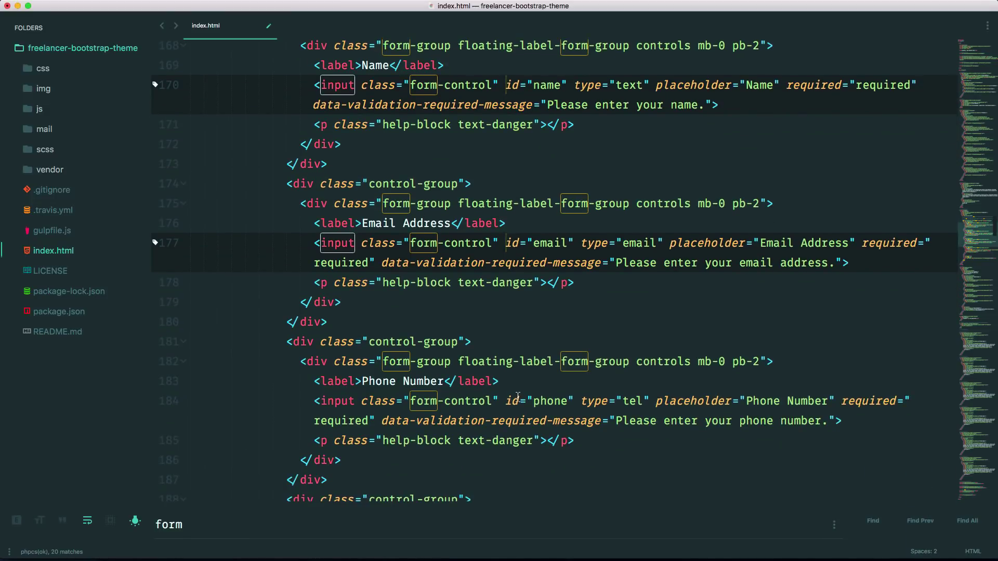
{"action": "left_click", "coordinate": [506, 416], "text": "super"}
{"action": "scroll", "coordinate": [545, 387], "scroll_direction": "down", "scroll_amount": 4}
{"action": "scroll", "coordinate": [549, 384], "scroll_direction": "down", "scroll_amount": 1}
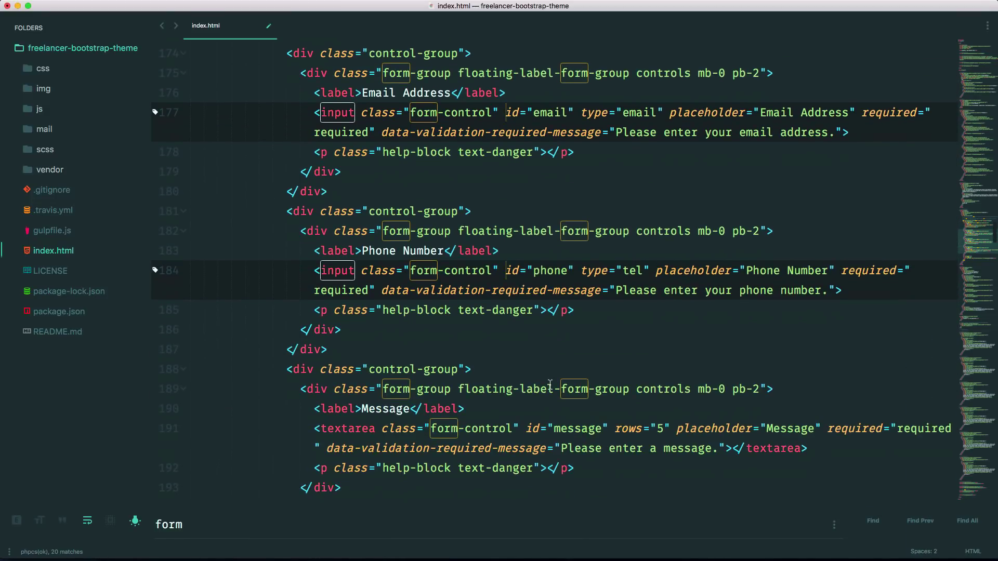
{"action": "left_click", "coordinate": [526, 428], "text": "super"}
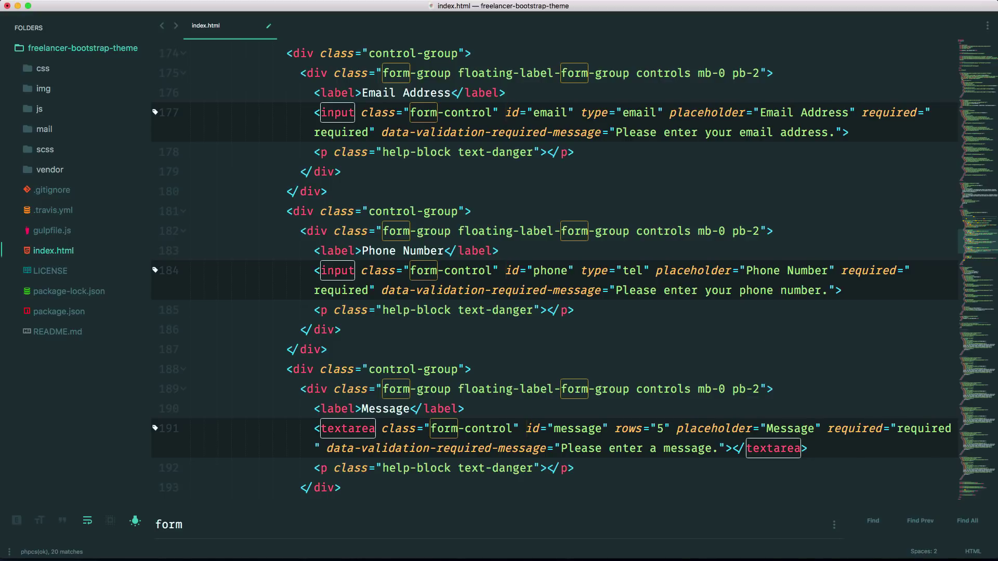
Insert empty name="" attributes on all four fields, filling in message and phone.
{"action": "type", "text": "name="}
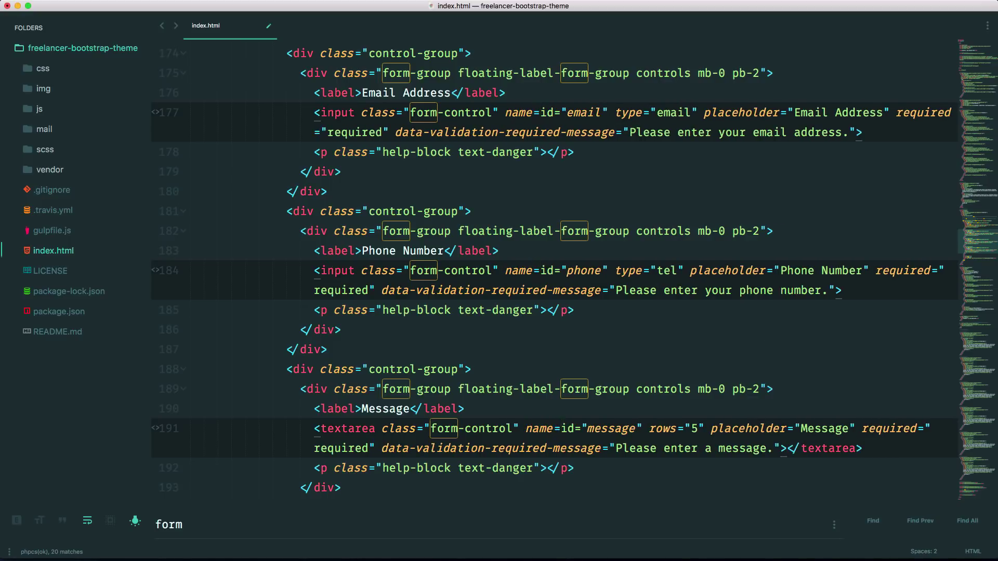
{"action": "type", "text": "\"\""}
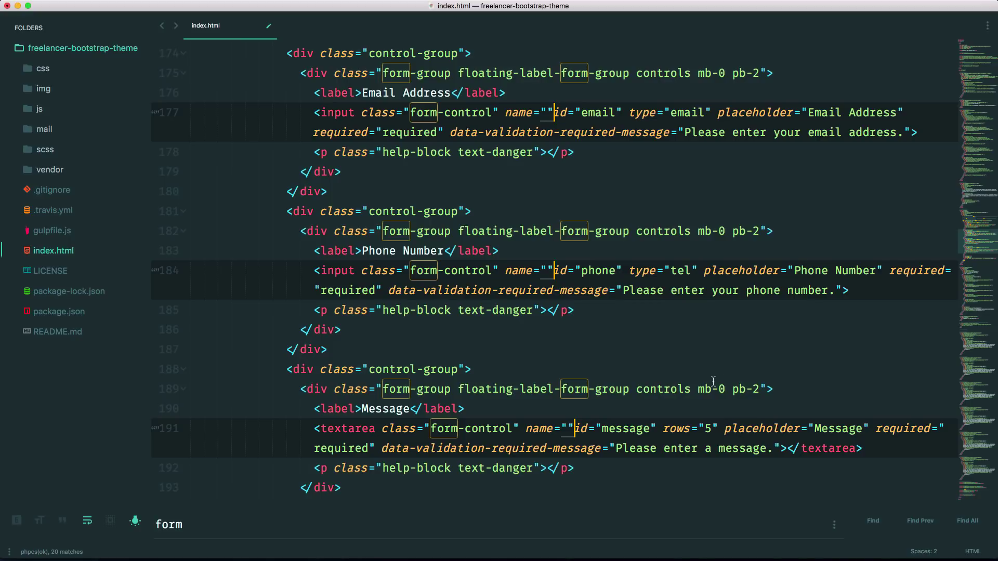
{"action": "left_click", "coordinate": [520, 369]}
{"action": "left_click", "coordinate": [568, 429]}
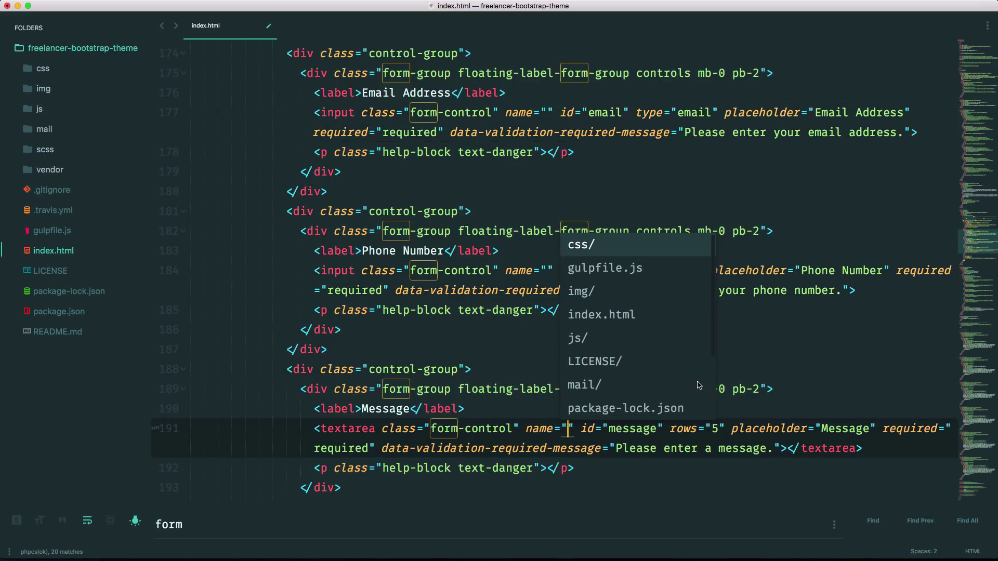
{"action": "type", "text": "message"}
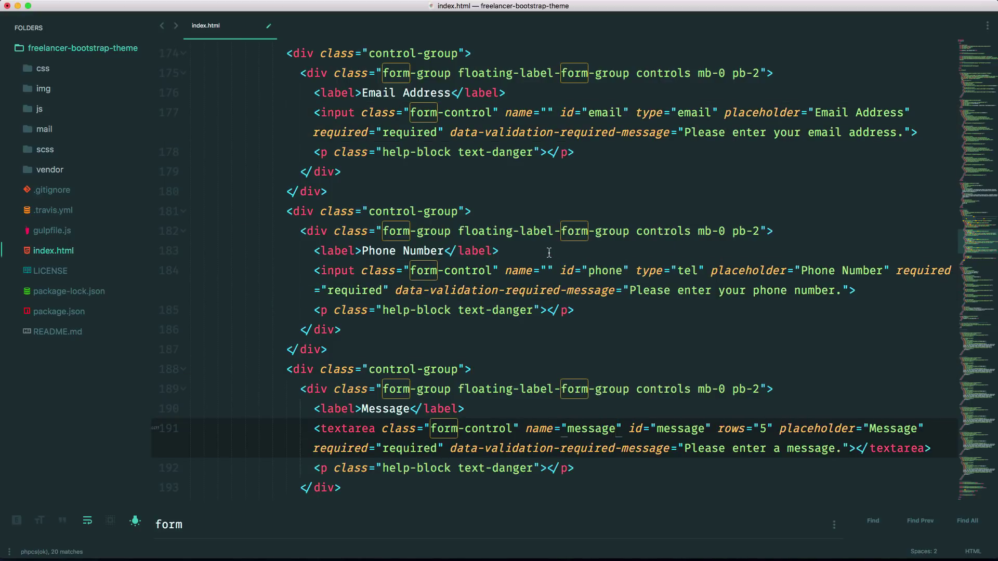
{"action": "left_click", "coordinate": [547, 271]}
{"action": "type", "text": "phone"}
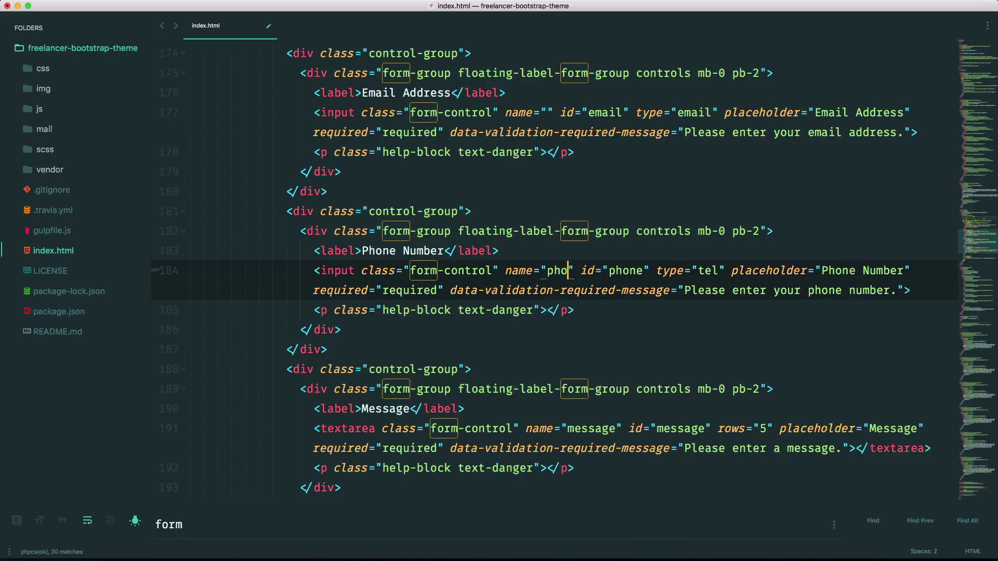
Fill the Email and Name inputs' name values with email and name, then save index.html.
{"action": "scroll", "coordinate": [547, 270], "scroll_direction": "up", "scroll_amount": 1}
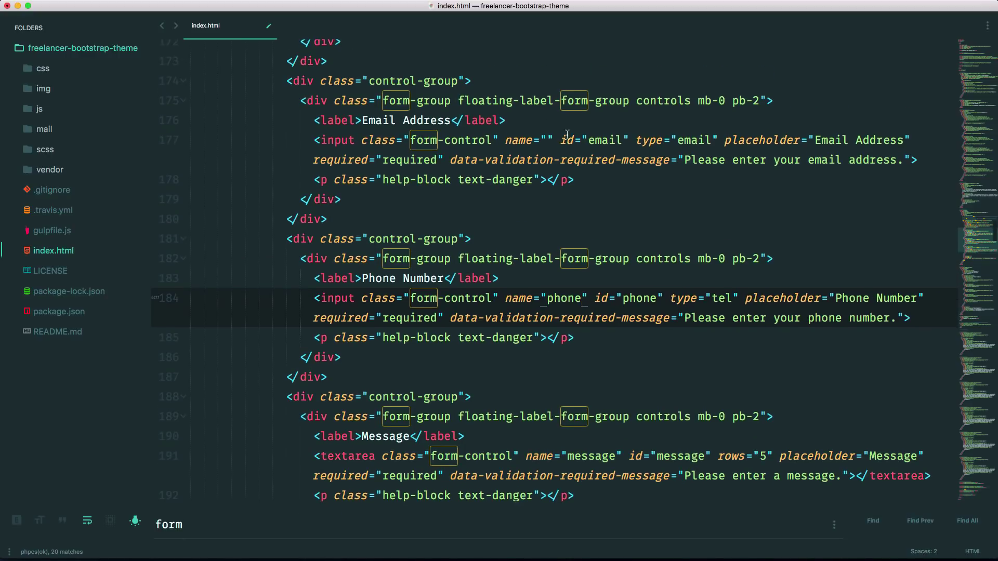
{"action": "left_click", "coordinate": [548, 135]}
{"action": "type", "text": "email"}
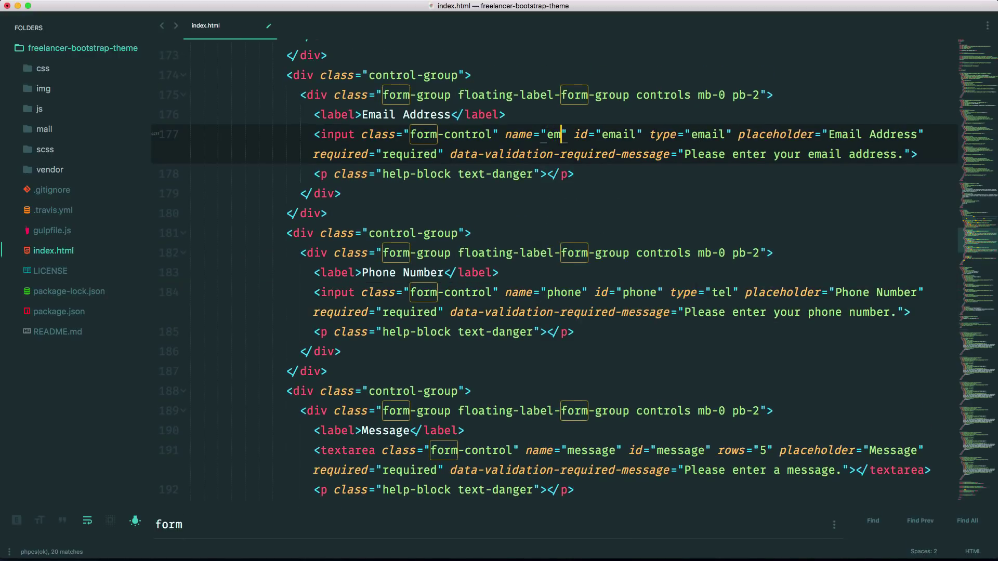
{"action": "scroll", "coordinate": [677, 166], "scroll_direction": "up", "scroll_amount": 3}
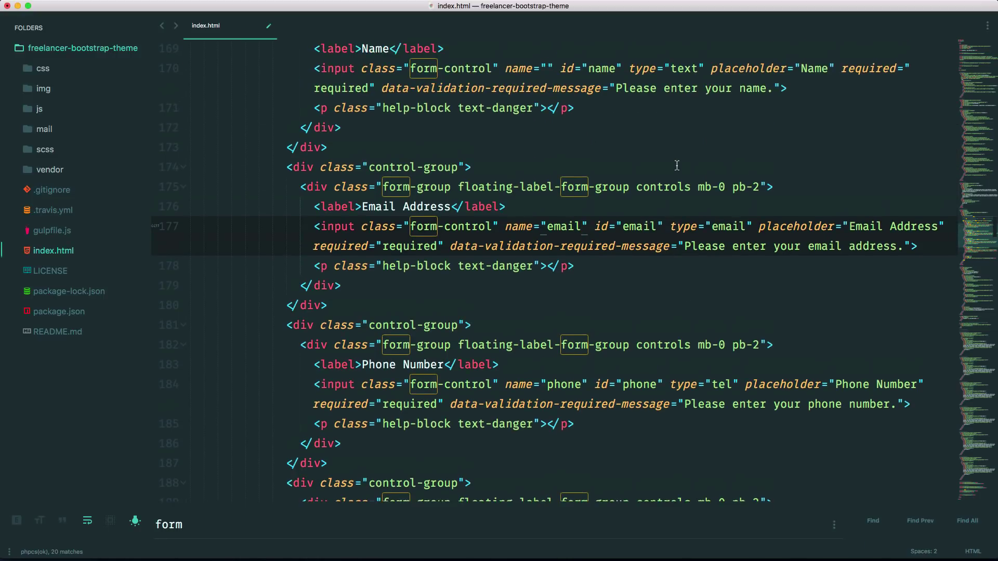
{"action": "left_click", "coordinate": [548, 70]}
{"action": "left_click", "coordinate": [548, 71]}
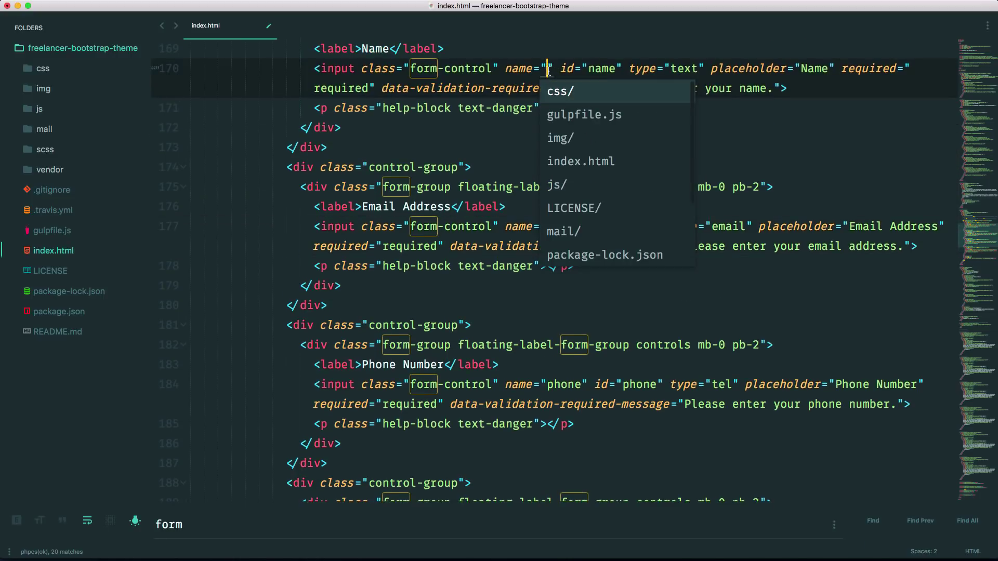
{"action": "type", "text": "name"}
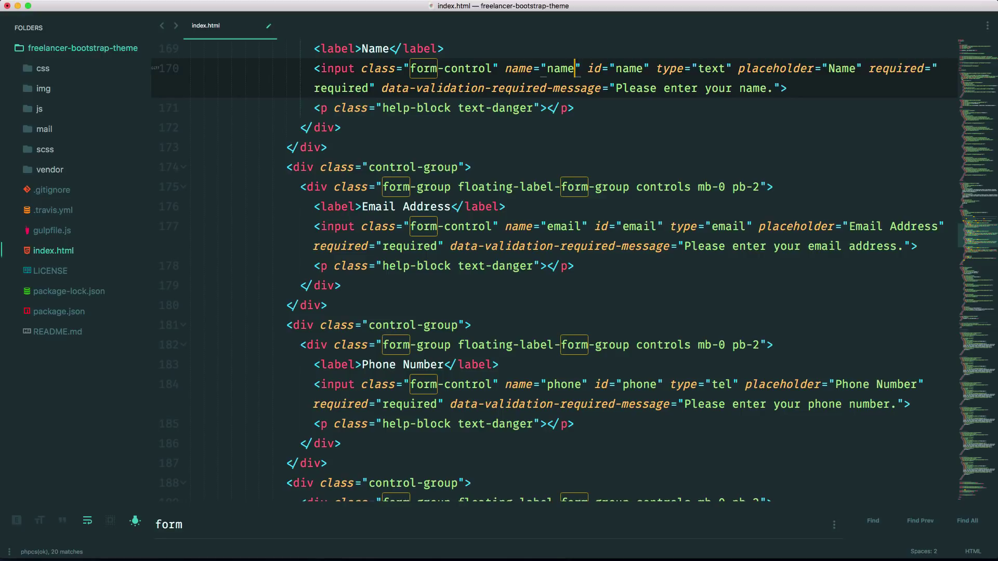
{"action": "key", "text": "super+s"}
{"action": "scroll", "coordinate": [570, 155], "scroll_direction": "up", "scroll_amount": 5}
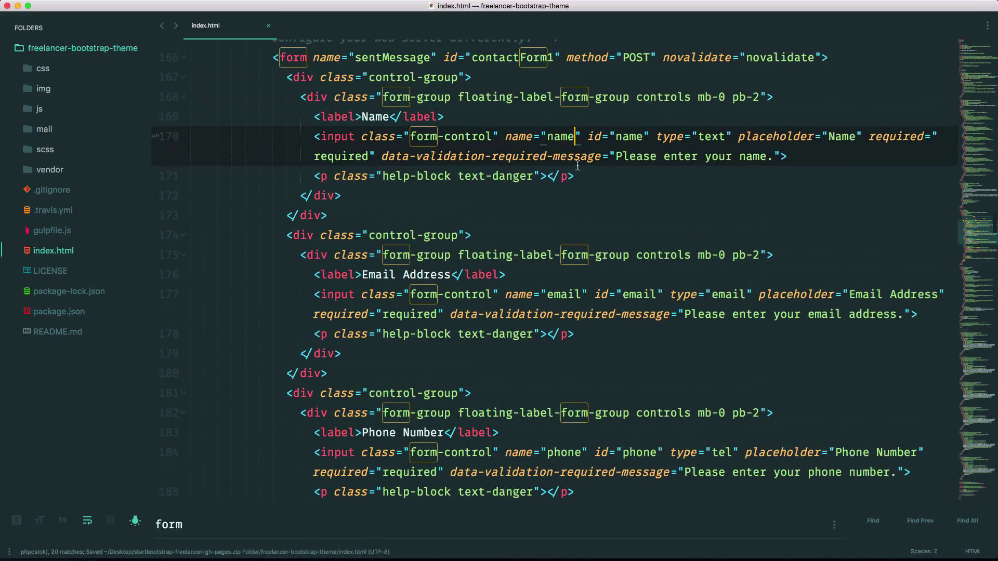
Add a netlify attribute after novalidate in the contact form tag, then switch to Chrome.
{"action": "scroll", "coordinate": [578, 165], "scroll_direction": "up", "scroll_amount": 1}
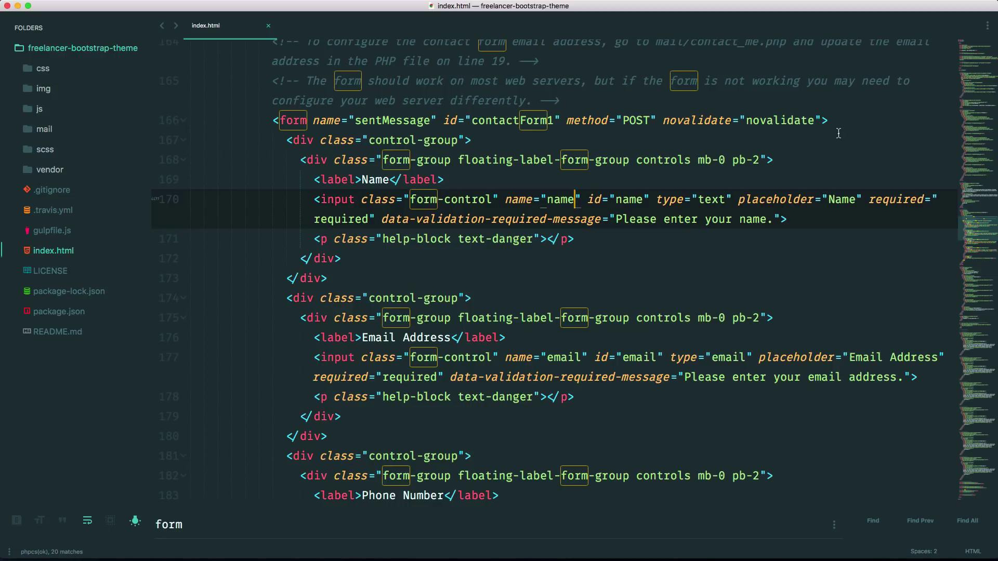
{"action": "left_click", "coordinate": [821, 121]}
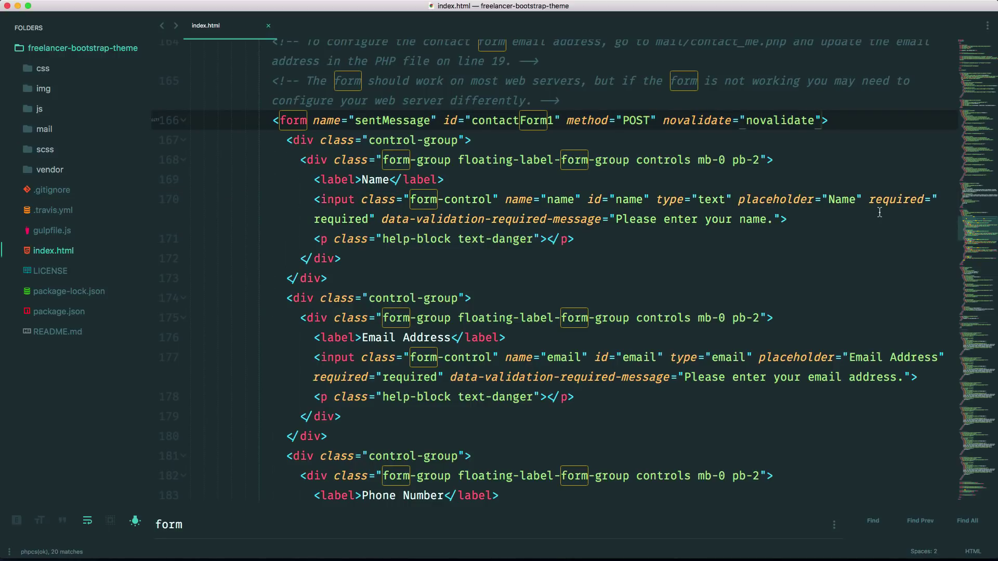
{"action": "type", "text": "net"}
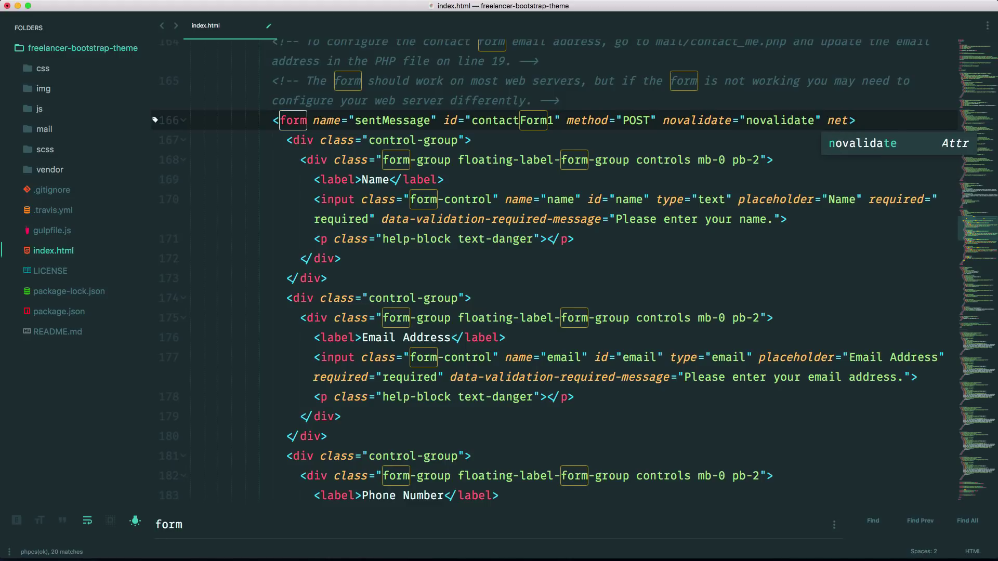
{"action": "type", "text": "lify"}
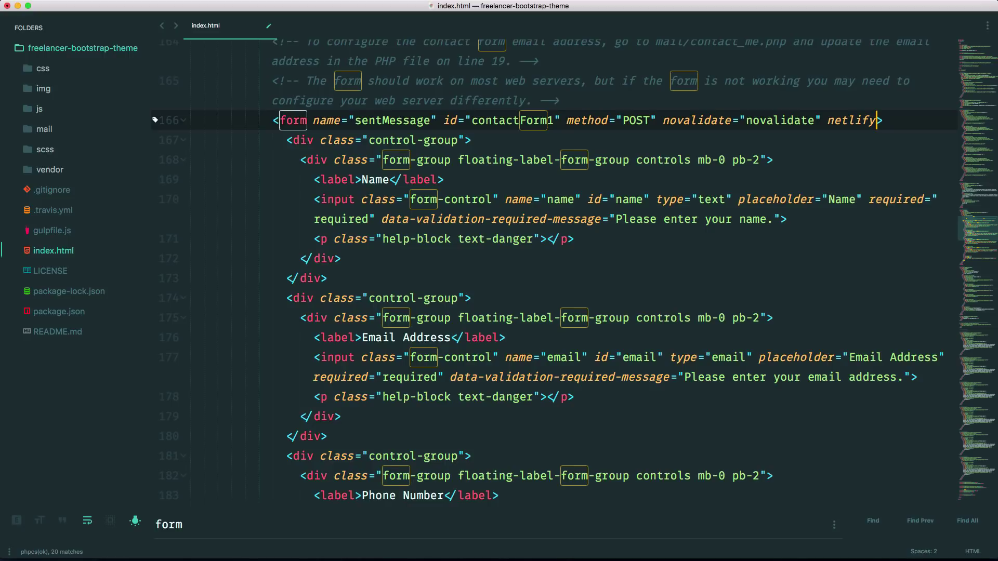
{"action": "key", "text": "super+Tab"}
{"action": "key", "text": "super+Tab"}
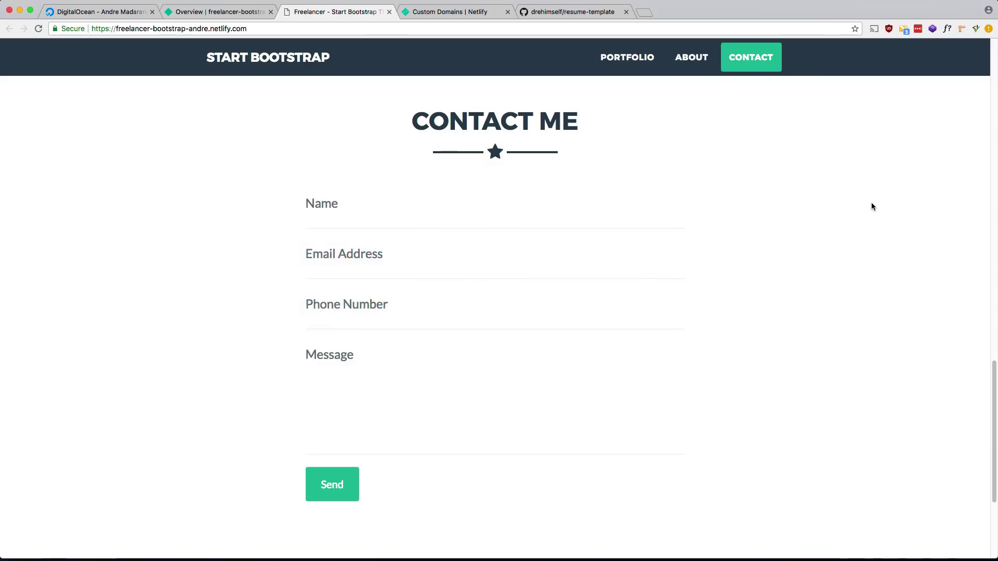
Deploy the updated freelancer-bootstrap-theme folder by dropping it onto the site's Production deploys page.
{"action": "left_click", "coordinate": [222, 12]}
{"action": "scroll", "coordinate": [326, 282], "scroll_direction": "down", "scroll_amount": 5}
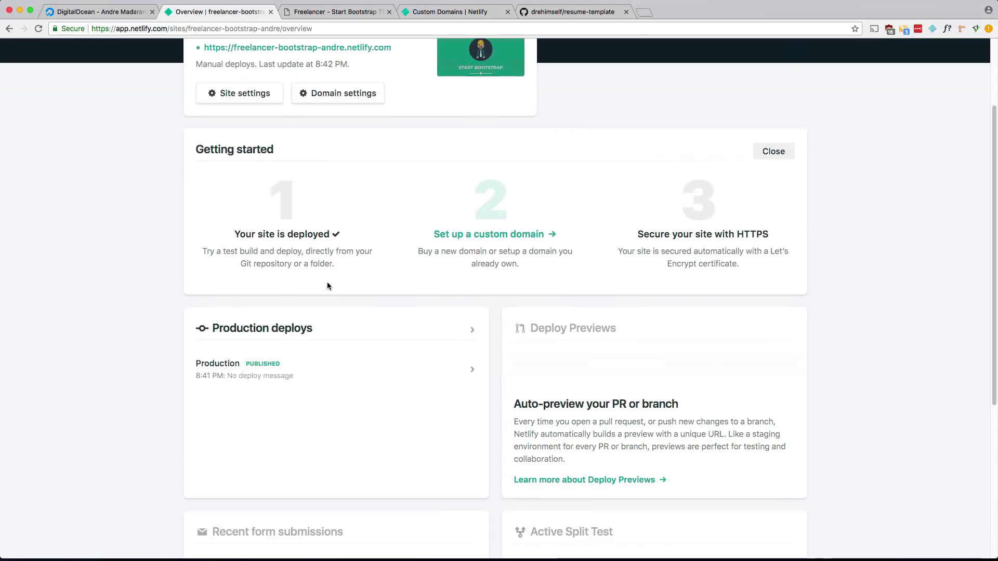
{"action": "scroll", "coordinate": [328, 283], "scroll_direction": "up", "scroll_amount": 5}
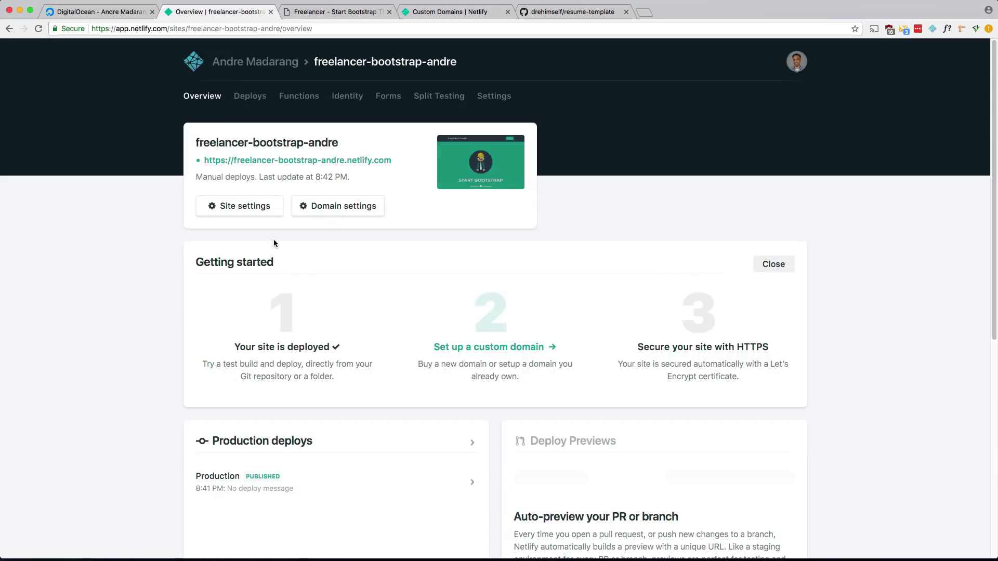
{"action": "scroll", "coordinate": [274, 243], "scroll_direction": "down", "scroll_amount": 3}
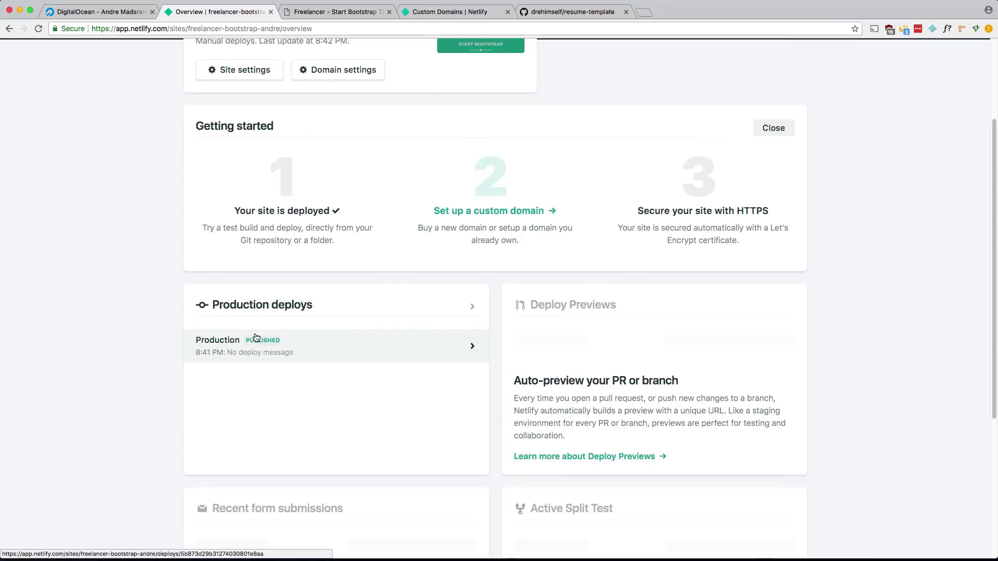
{"action": "left_click", "coordinate": [263, 310]}
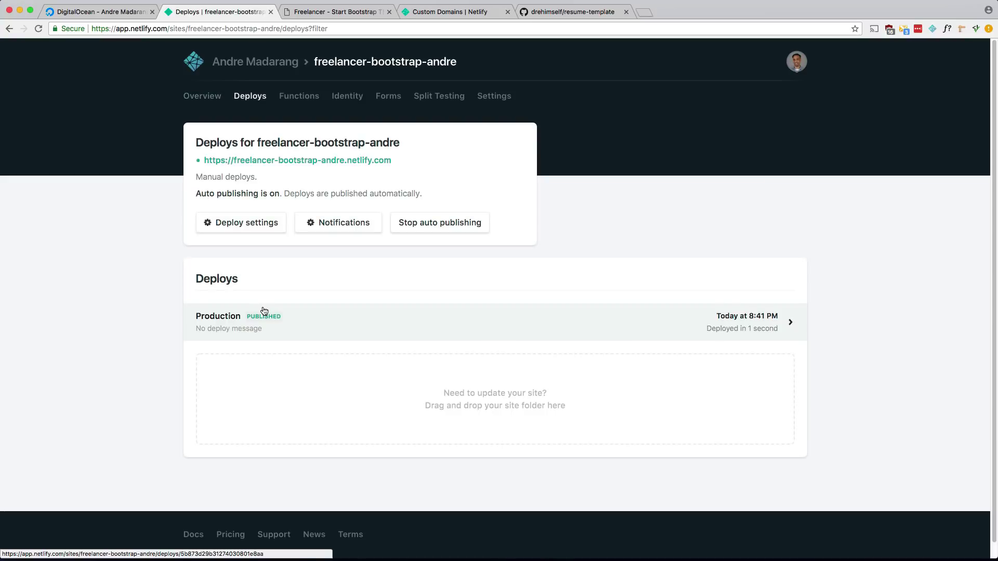
{"action": "key", "text": "super+Tab"}
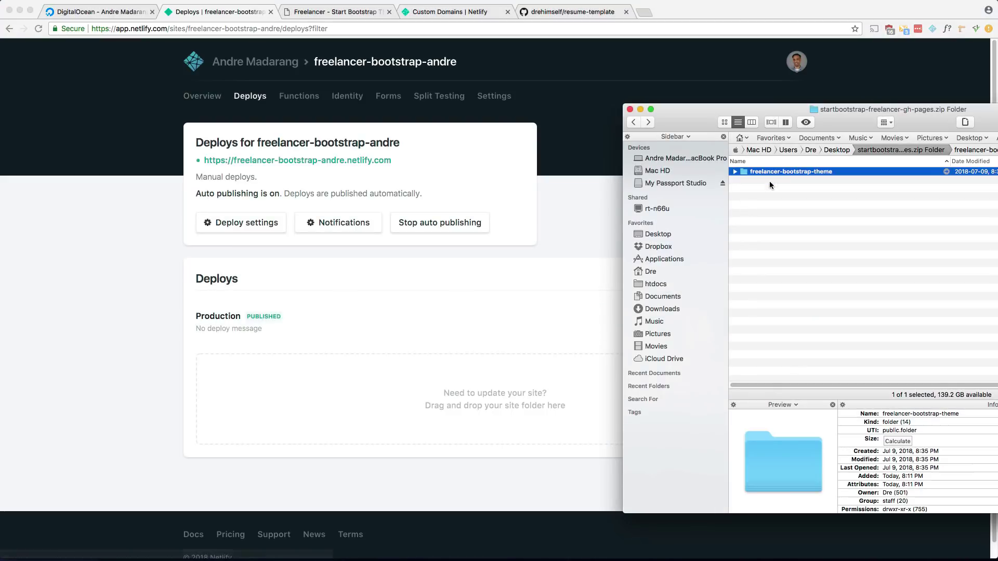
{"action": "left_click_drag", "start_coordinate": [773, 170], "coordinate": [406, 373]}
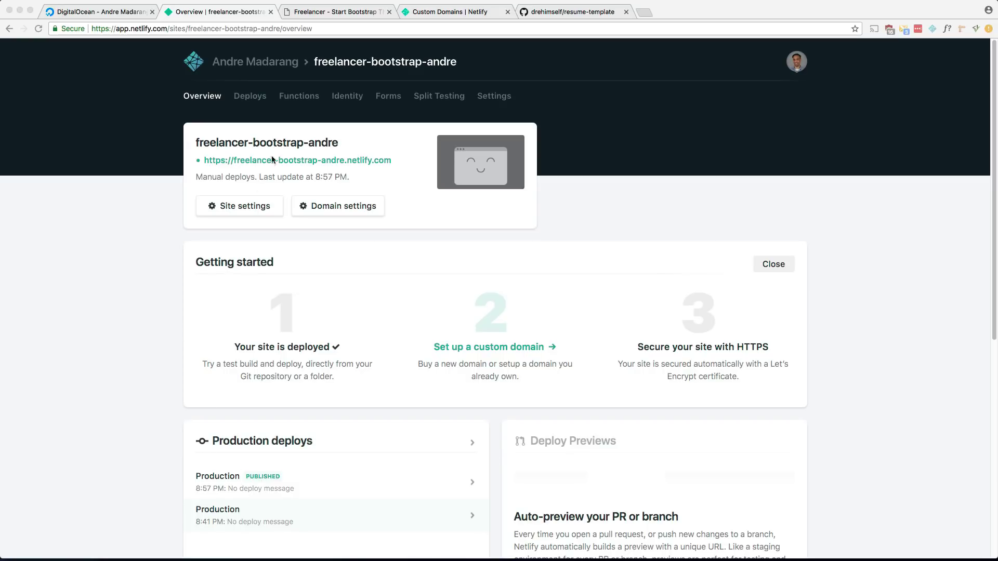
{"action": "left_click", "coordinate": [328, 13]}
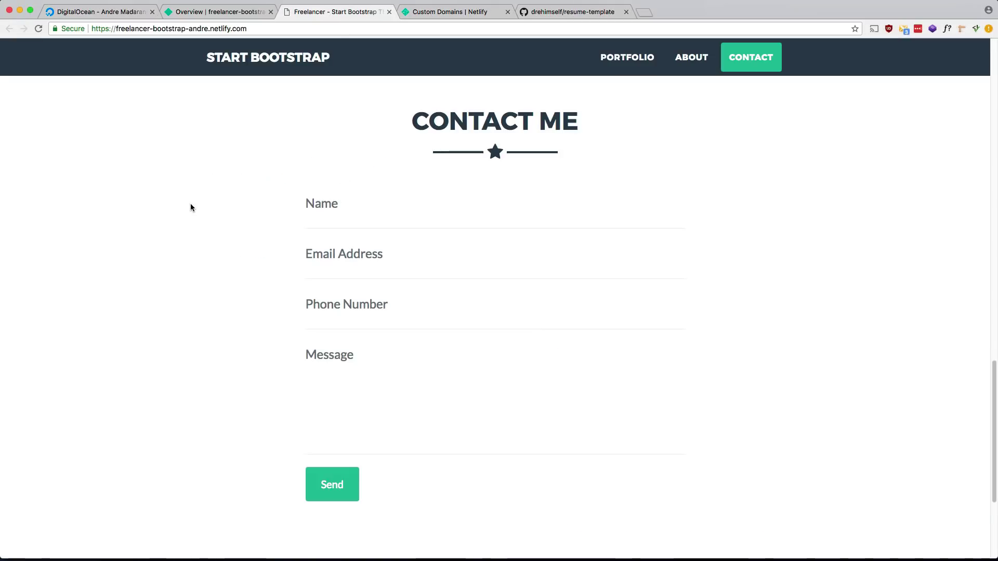
Reload the live contact page and inspect the Name field's HTML in DevTools.
{"action": "key", "text": "super+r"}
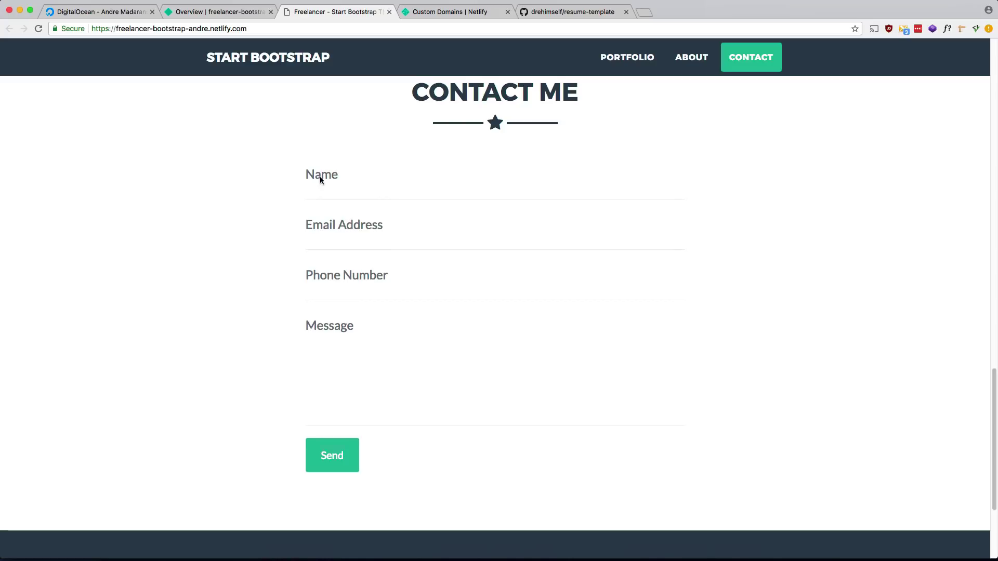
{"action": "right_click", "coordinate": [323, 177]}
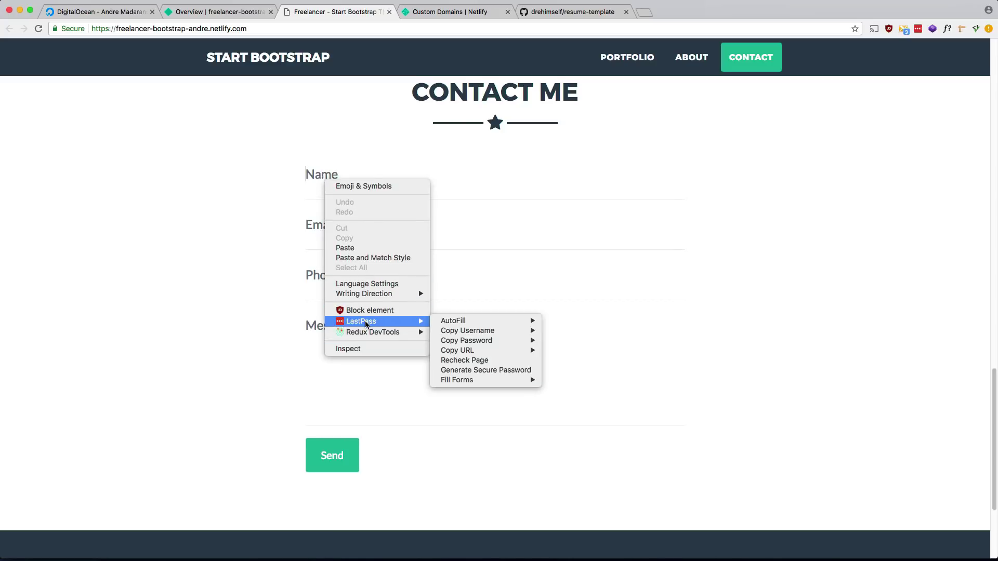
{"action": "left_click", "coordinate": [349, 349]}
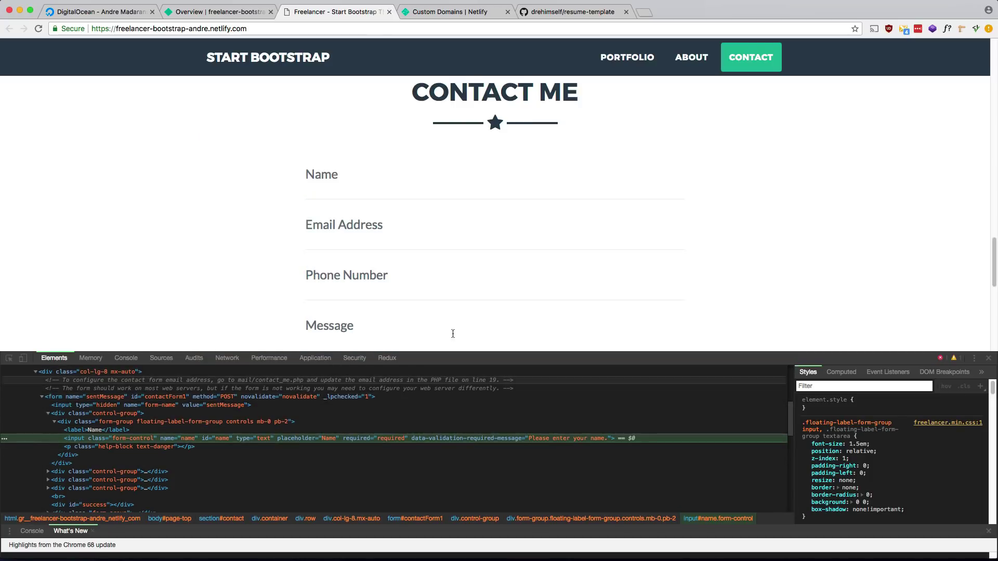
{"action": "left_click", "coordinate": [988, 358]}
Fill the form with a test name, e-mail, phone and 'Hello from netlify form.' message, then send it.
{"action": "left_click", "coordinate": [347, 184]}
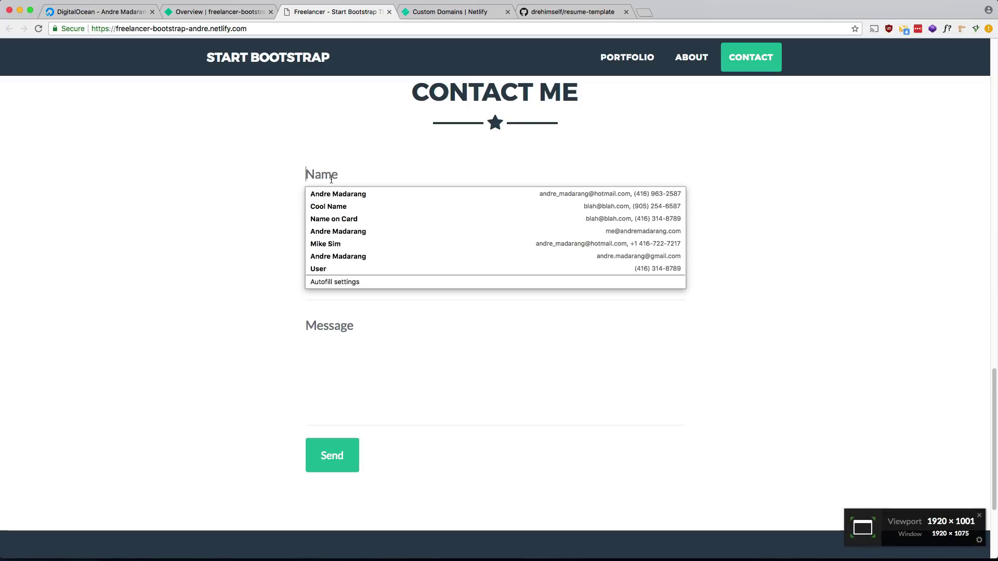
{"action": "type", "text": "Andre"}
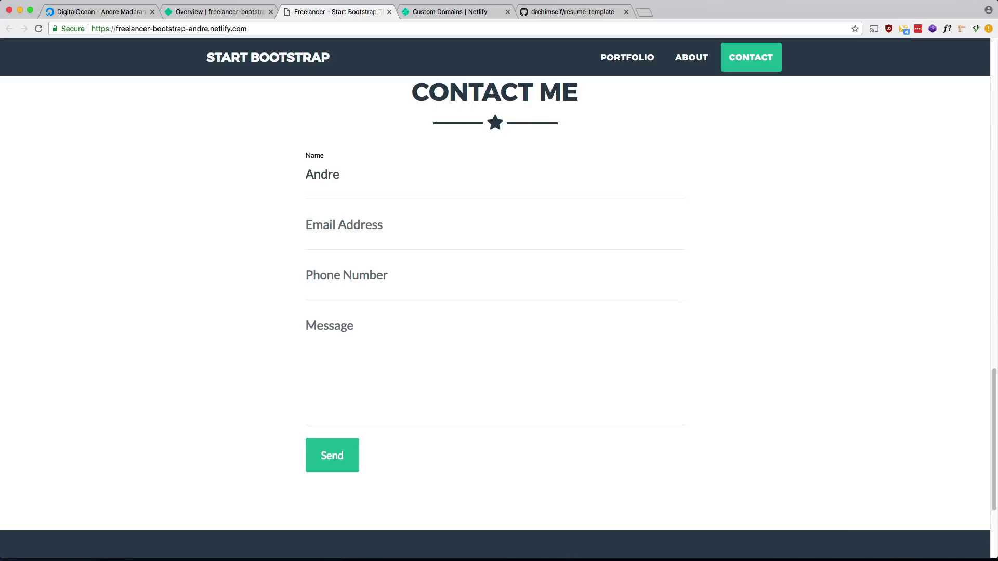
{"action": "key", "text": "Tab"}
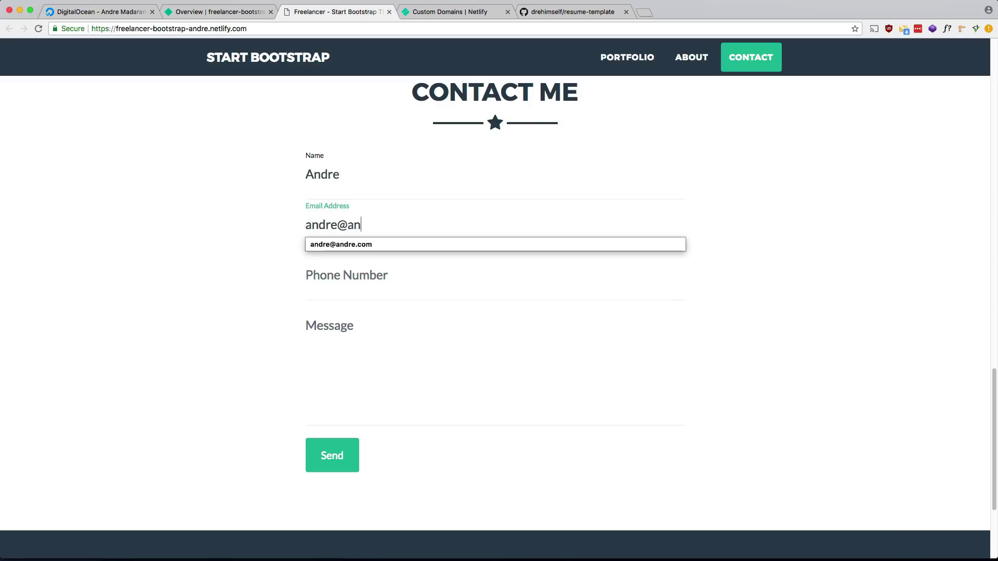
{"action": "key", "text": "Tab"}
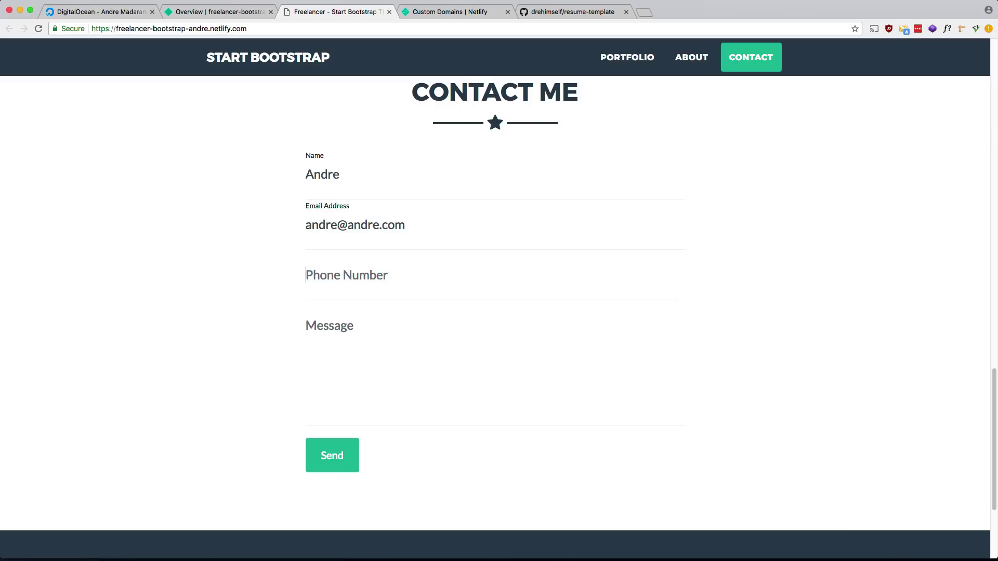
{"action": "type", "text": "12345"}
{"action": "key", "text": "Tab"}
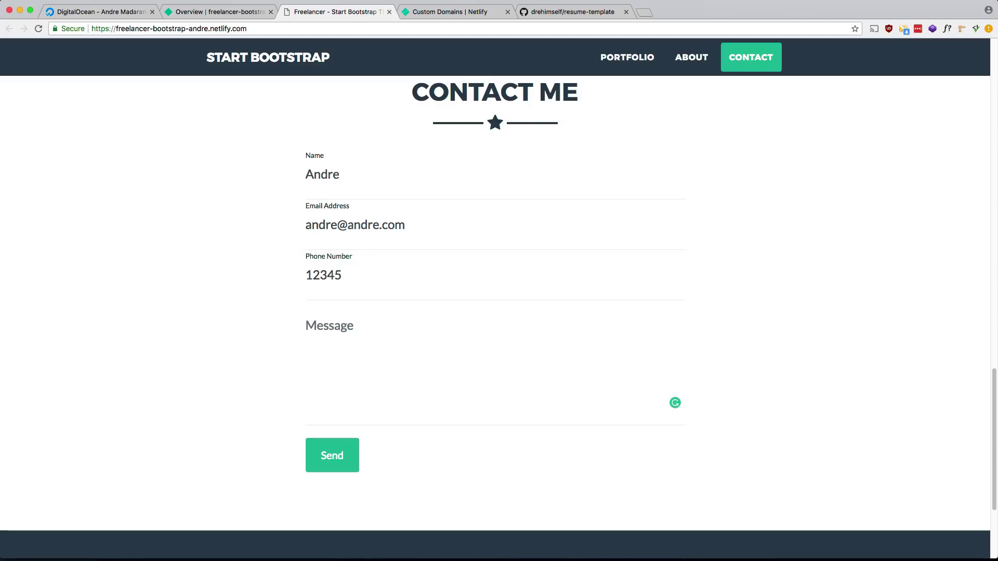
{"action": "type", "text": "Hello from ne"}
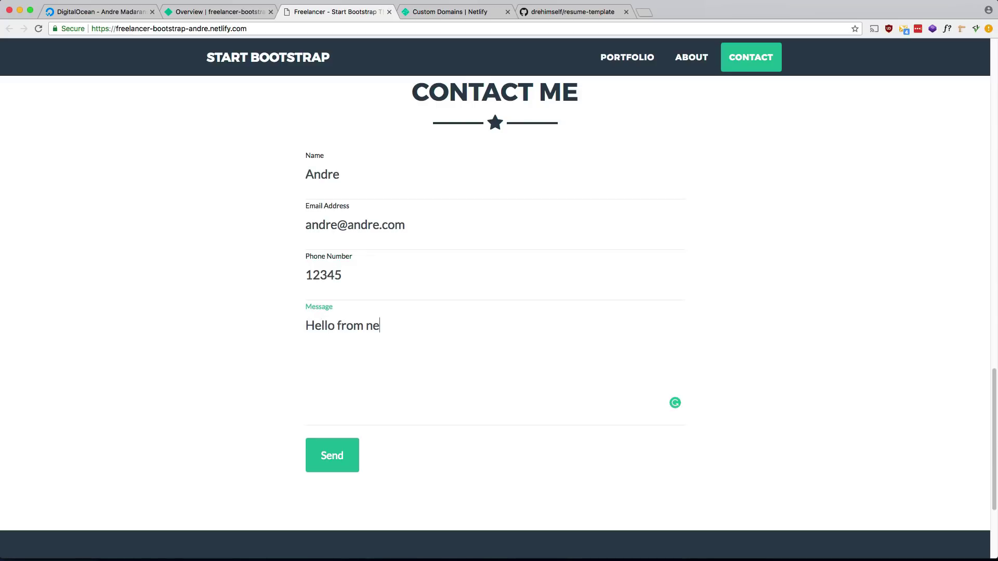
{"action": "type", "text": "tlify form."}
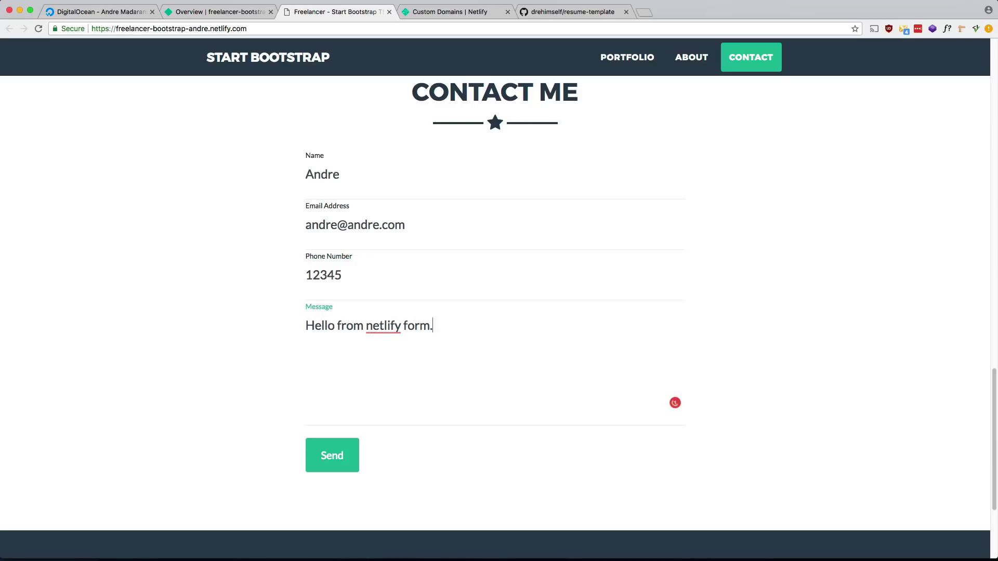
{"action": "key", "text": "Return"}
{"action": "key", "text": "Return"}
{"action": "type", "text": "Thanks,"}
{"action": "key", "text": "Return"}
{"action": "type", "text": "And"}
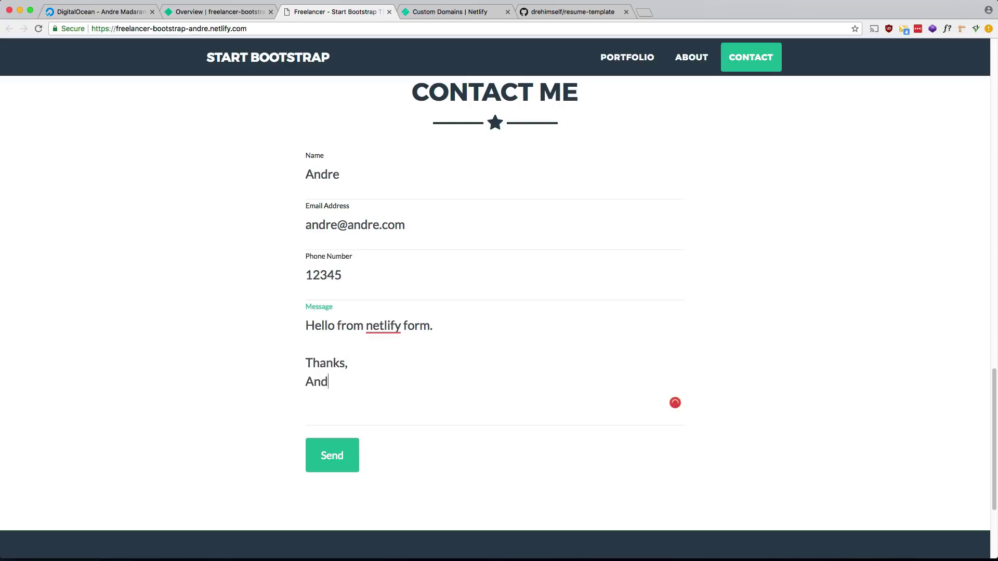
{"action": "type", "text": "re"}
{"action": "left_click", "coordinate": [333, 460]}
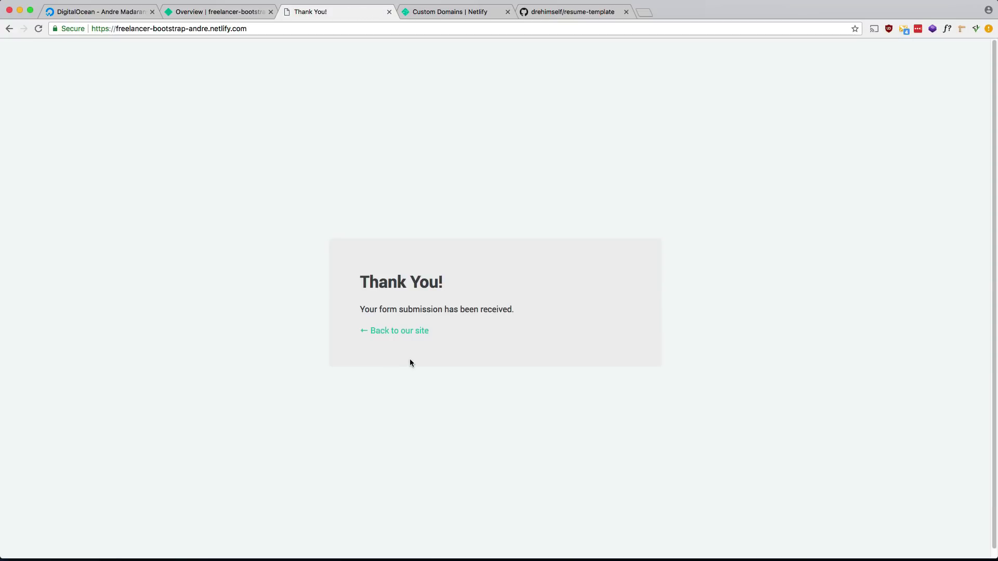
Open the sentMessage form's submissions and expand the test entry to review its name and message.
{"action": "left_click", "coordinate": [225, 16]}
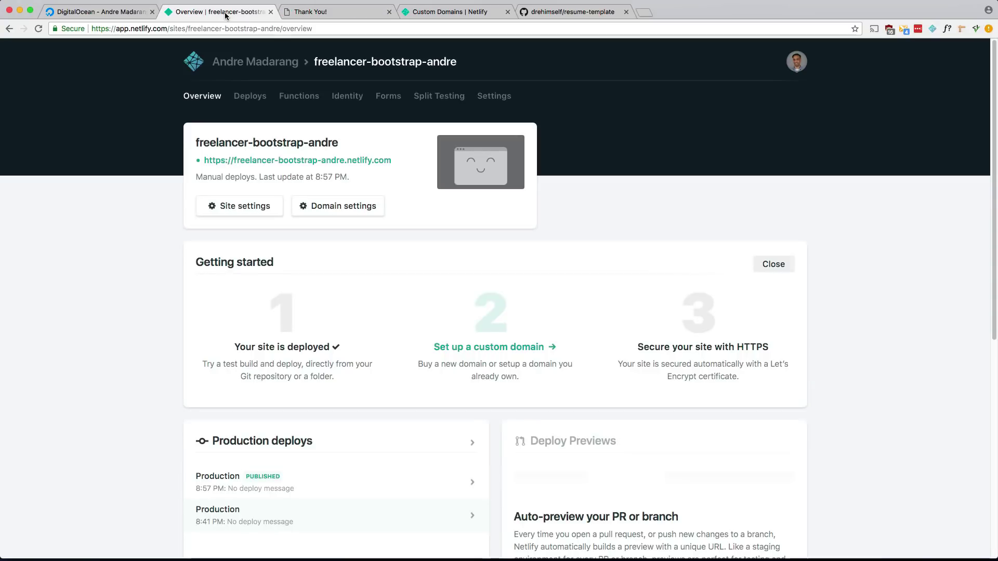
{"action": "left_click", "coordinate": [385, 101]}
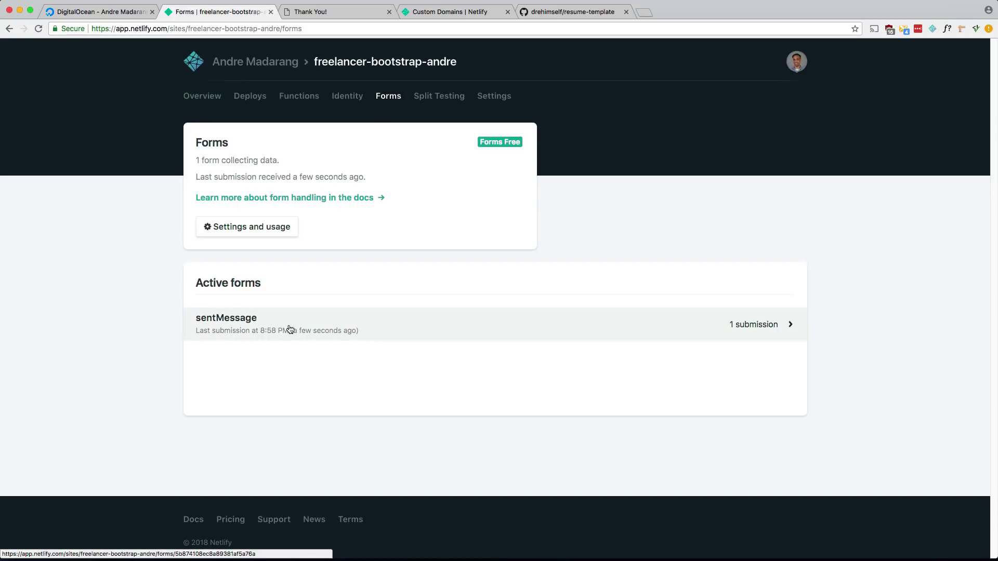
{"action": "left_click", "coordinate": [376, 331]}
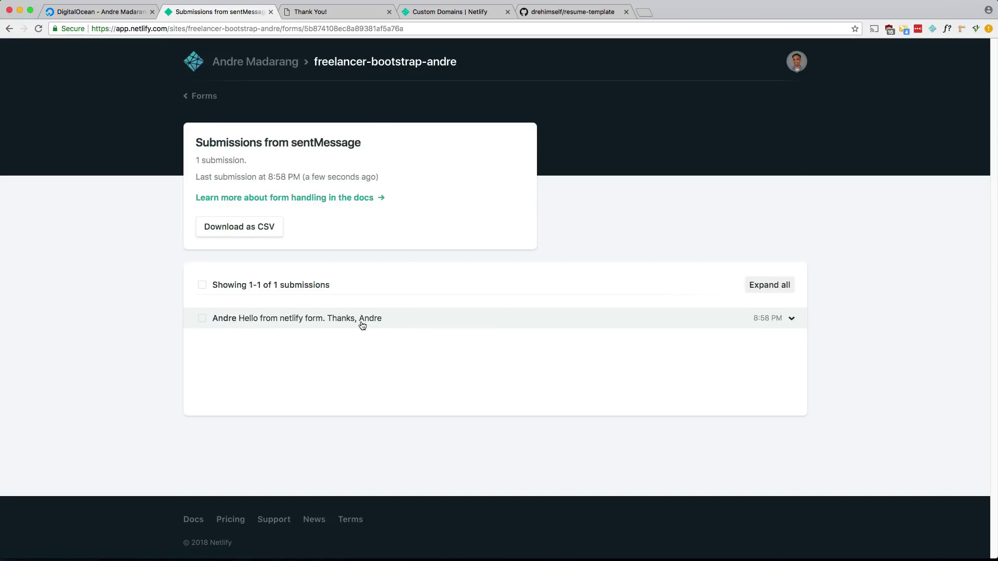
{"action": "left_click", "coordinate": [358, 323]}
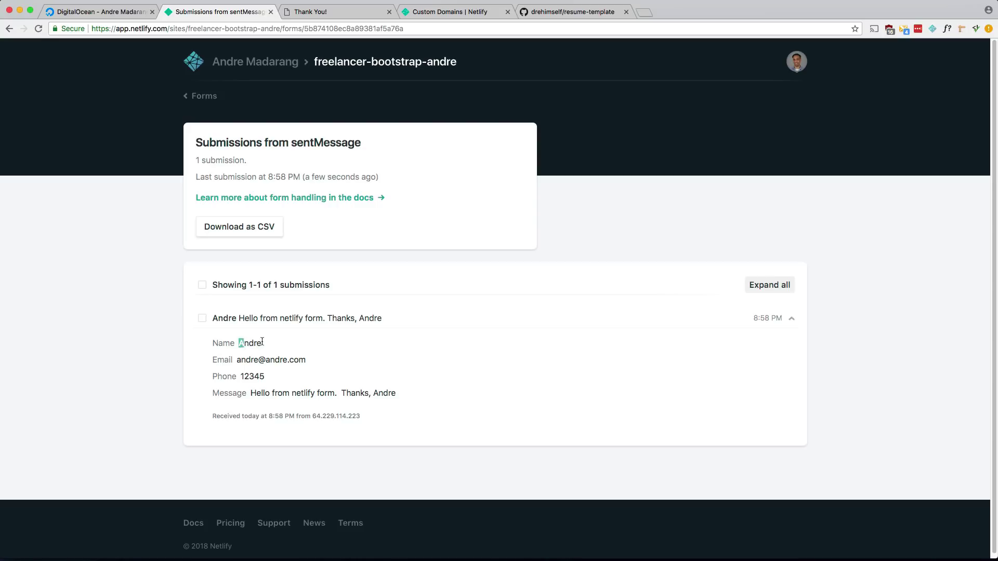
{"action": "left_click_drag", "start_coordinate": [239, 343], "coordinate": [261, 344]}
{"action": "left_click_drag", "start_coordinate": [241, 377], "coordinate": [329, 400]}
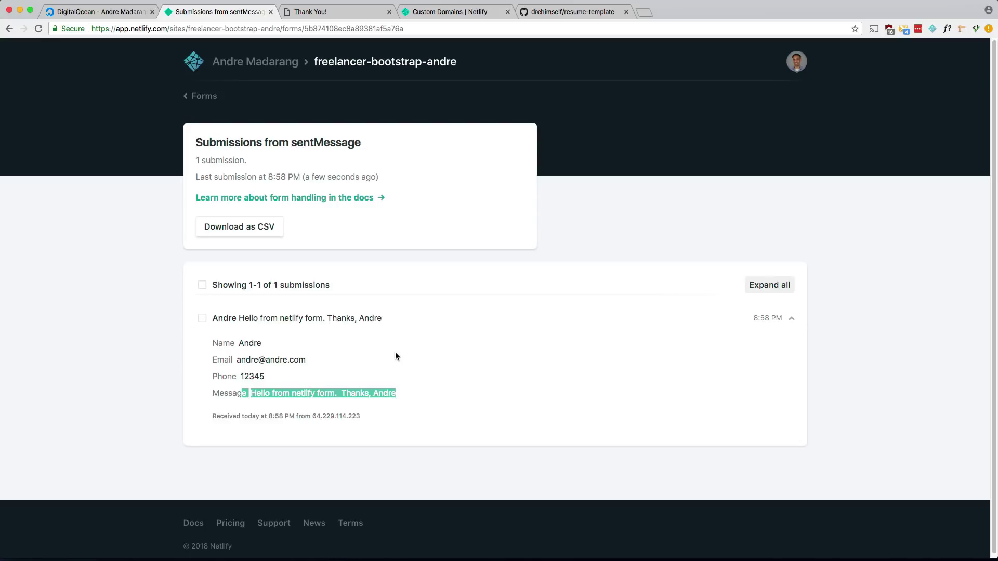
Look over the account profile settings, then go back to the freelancer-bootstrap-andre site.
{"action": "left_click", "coordinate": [269, 68]}
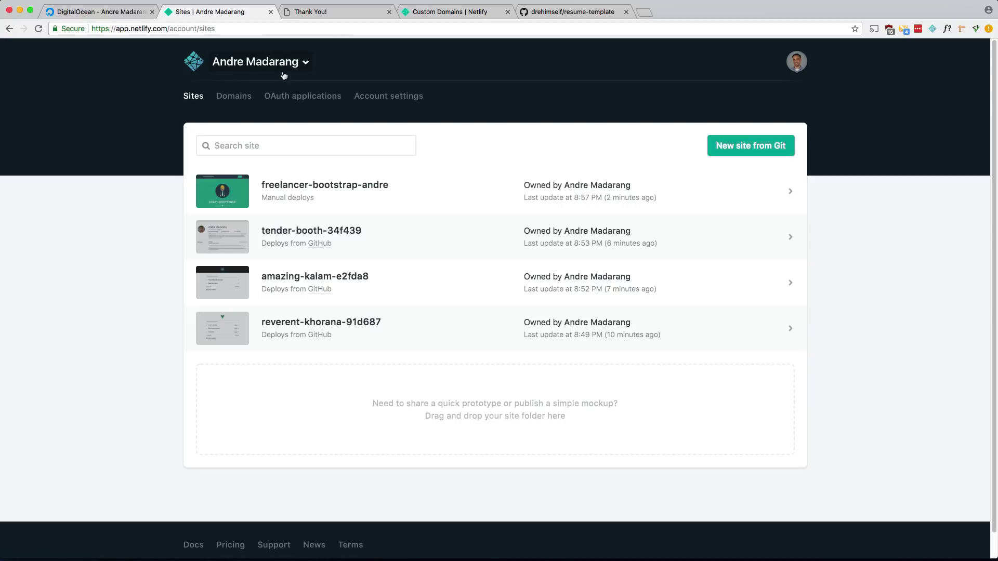
{"action": "left_click", "coordinate": [386, 101]}
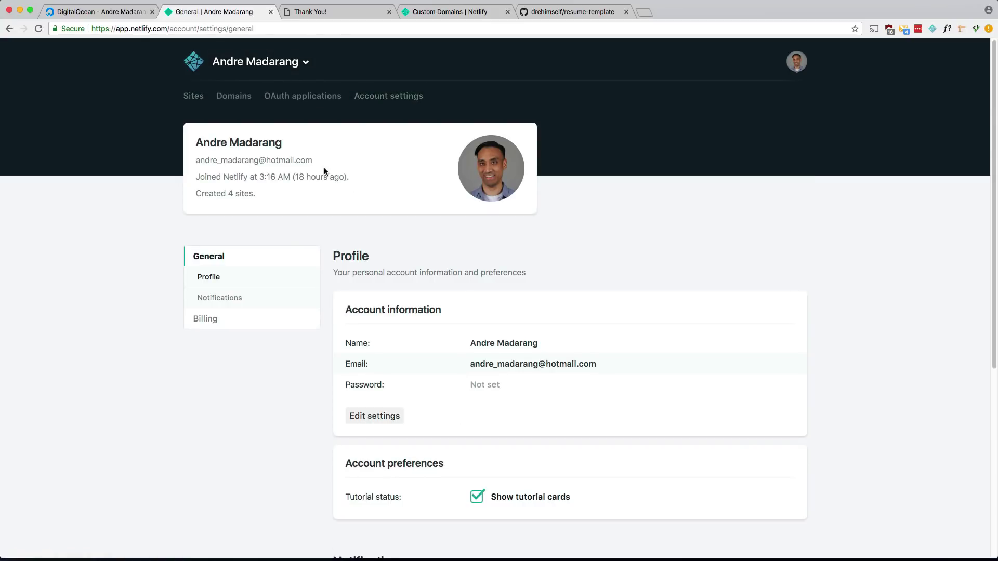
{"action": "scroll", "coordinate": [320, 174], "scroll_direction": "down", "scroll_amount": 6}
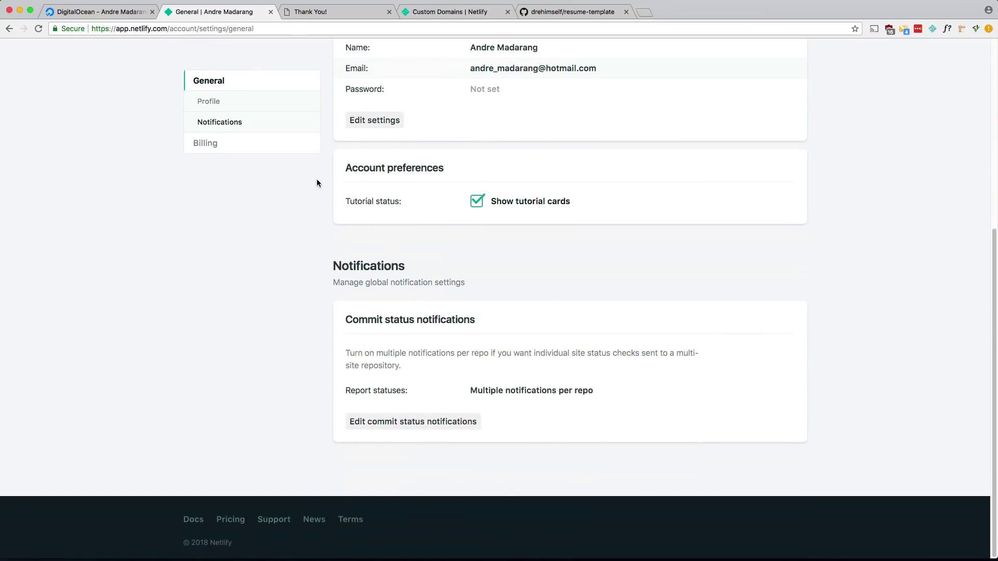
{"action": "key", "text": "super+bracketleft"}
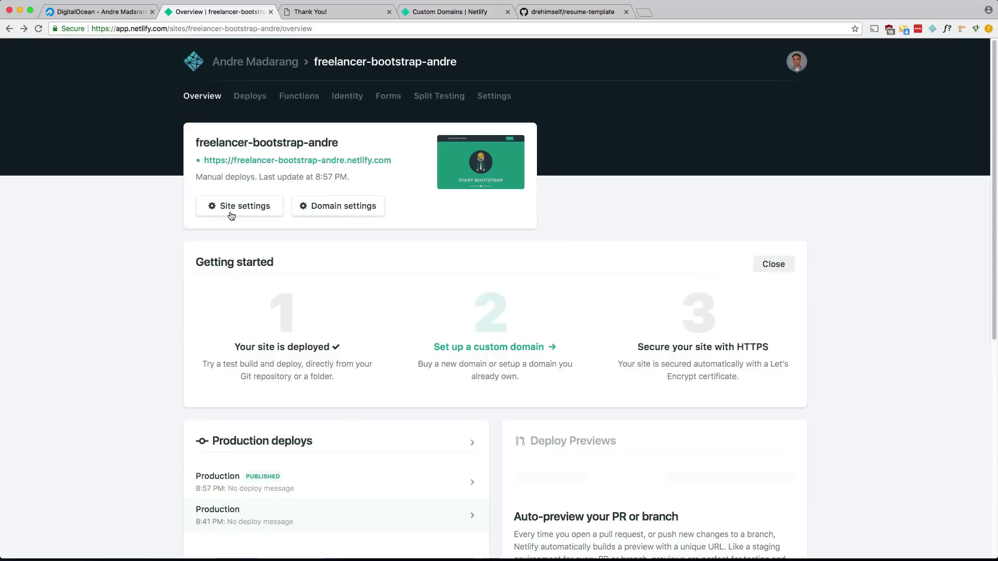
Browse the site's Forms settings and available notification types, then return to the site list.
{"action": "left_click", "coordinate": [232, 205]}
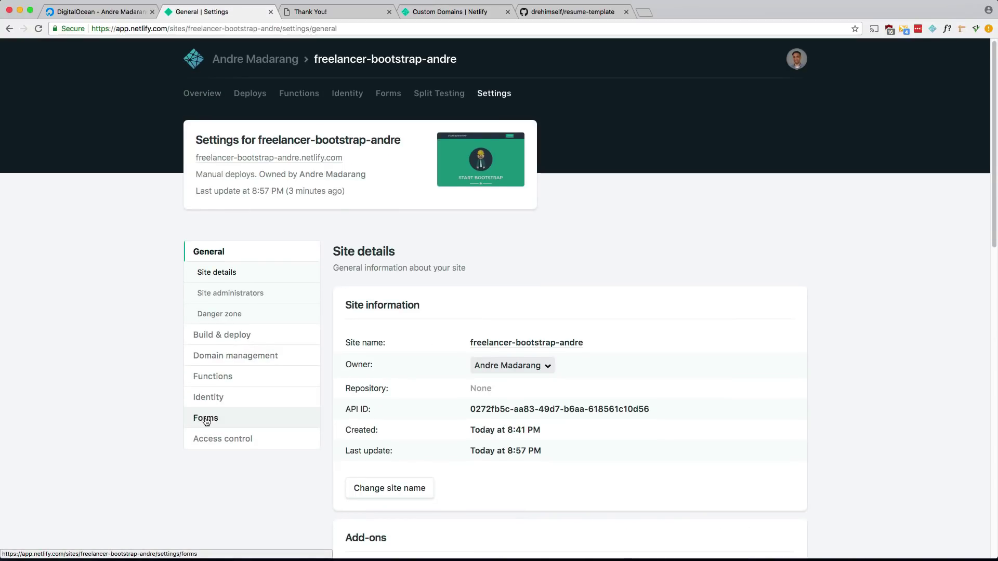
{"action": "left_click", "coordinate": [203, 420]}
{"action": "scroll", "coordinate": [180, 391], "scroll_direction": "down", "scroll_amount": 5}
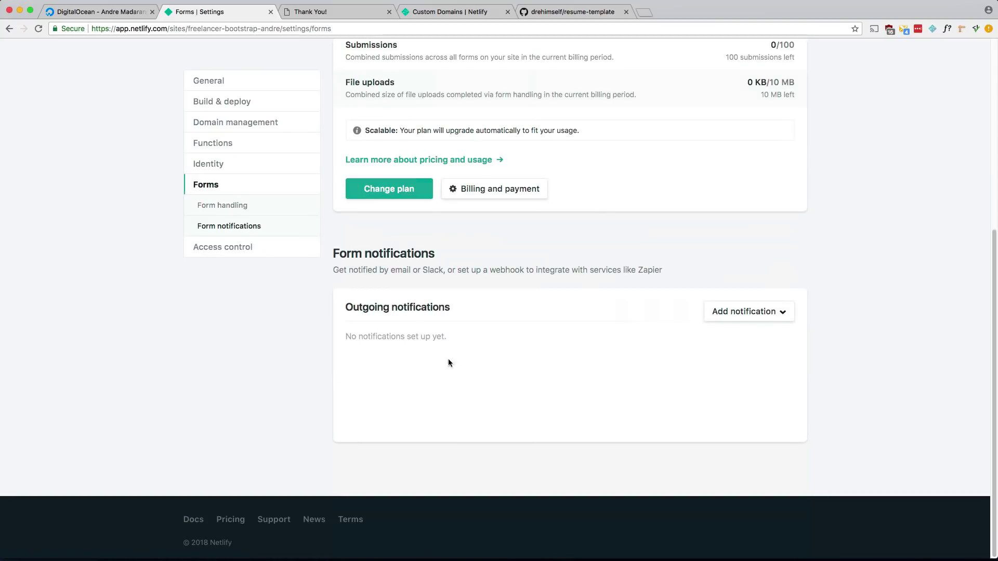
{"action": "left_click", "coordinate": [760, 317]}
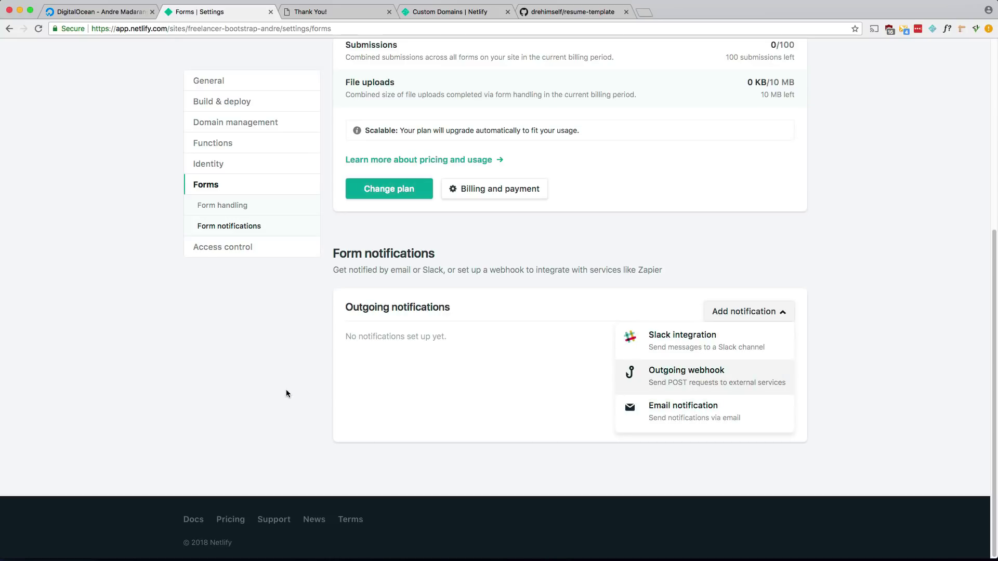
{"action": "left_click", "coordinate": [239, 387]}
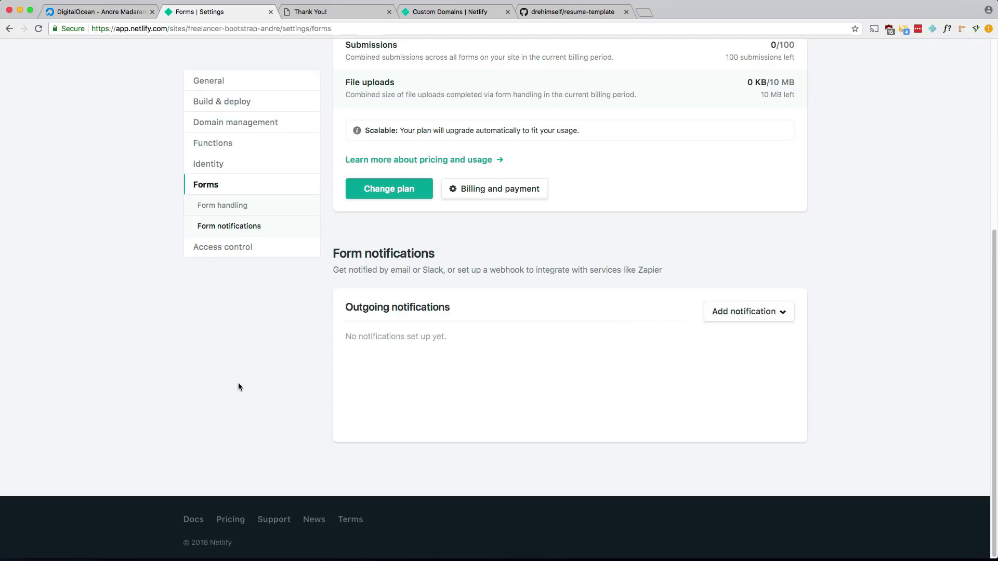
{"action": "scroll", "coordinate": [238, 384], "scroll_direction": "up", "scroll_amount": 10}
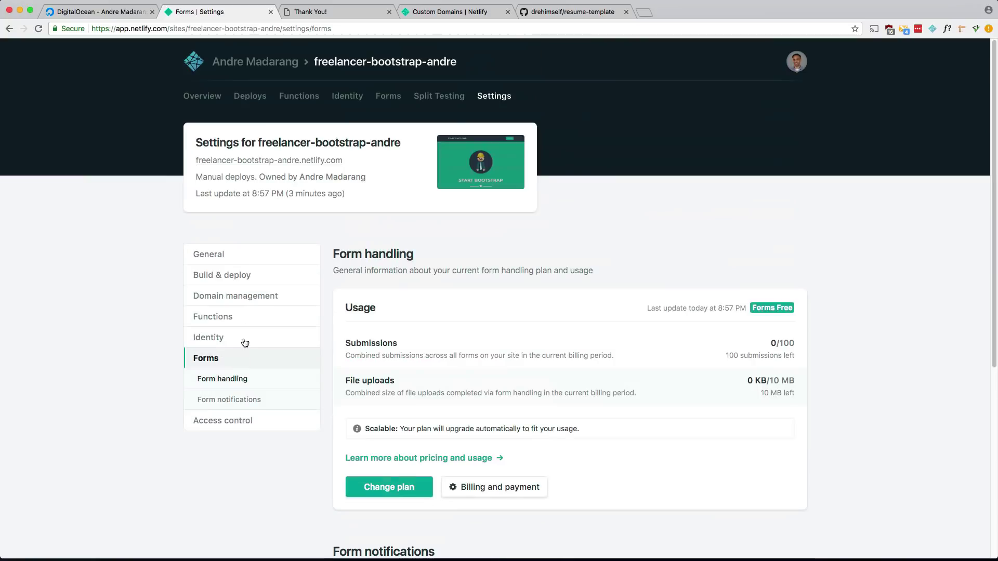
{"action": "left_click", "coordinate": [269, 66]}
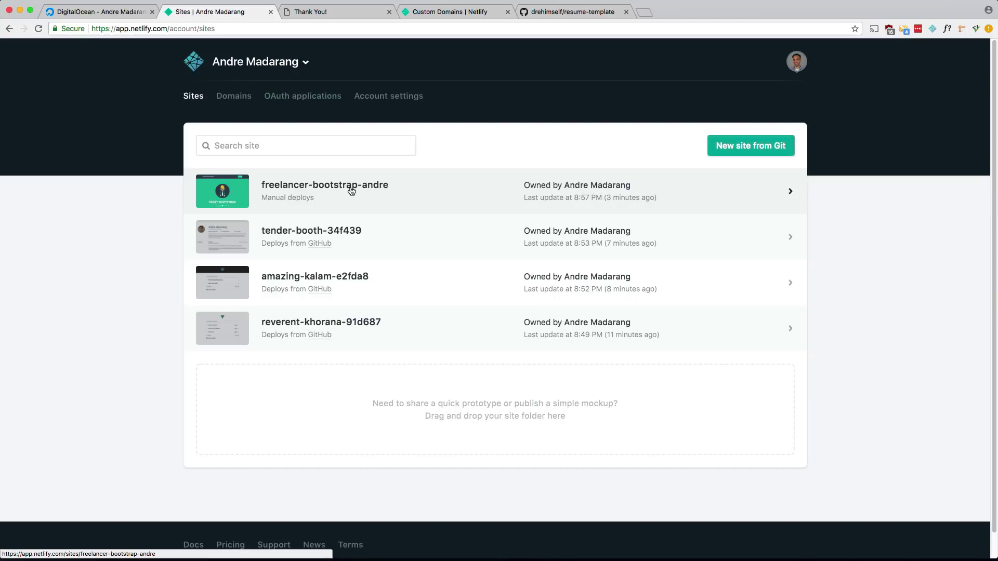
Change the reverent-khorana-91d687 site name to vue-todo-andre and save it.
{"action": "left_click", "coordinate": [296, 327]}
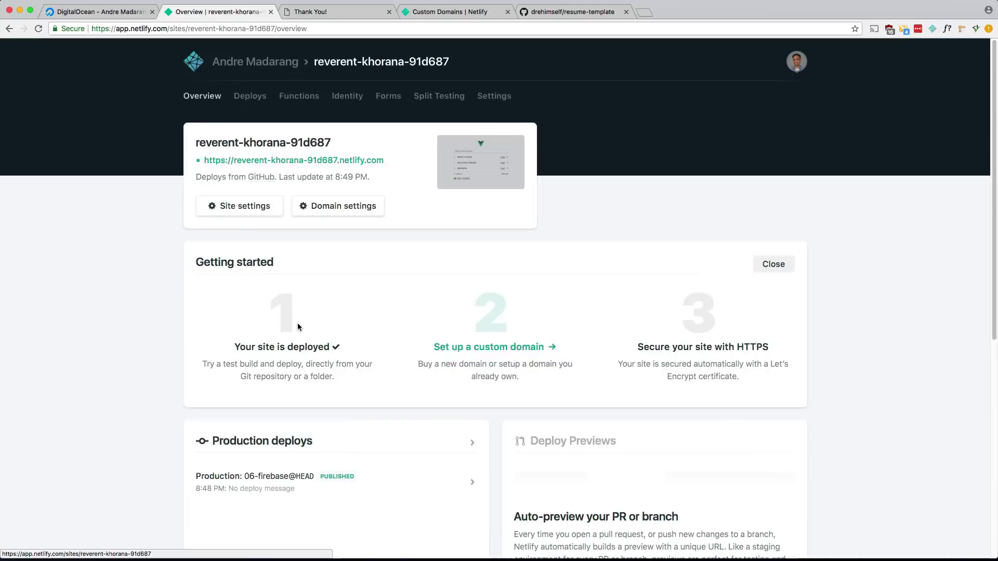
{"action": "left_click", "coordinate": [240, 205]}
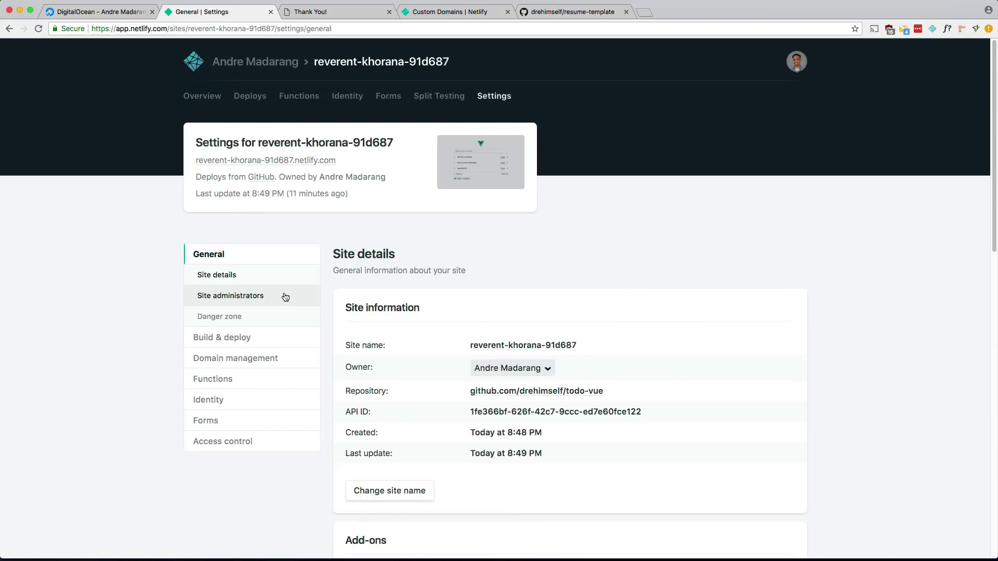
{"action": "scroll", "coordinate": [285, 296], "scroll_direction": "down", "scroll_amount": 5}
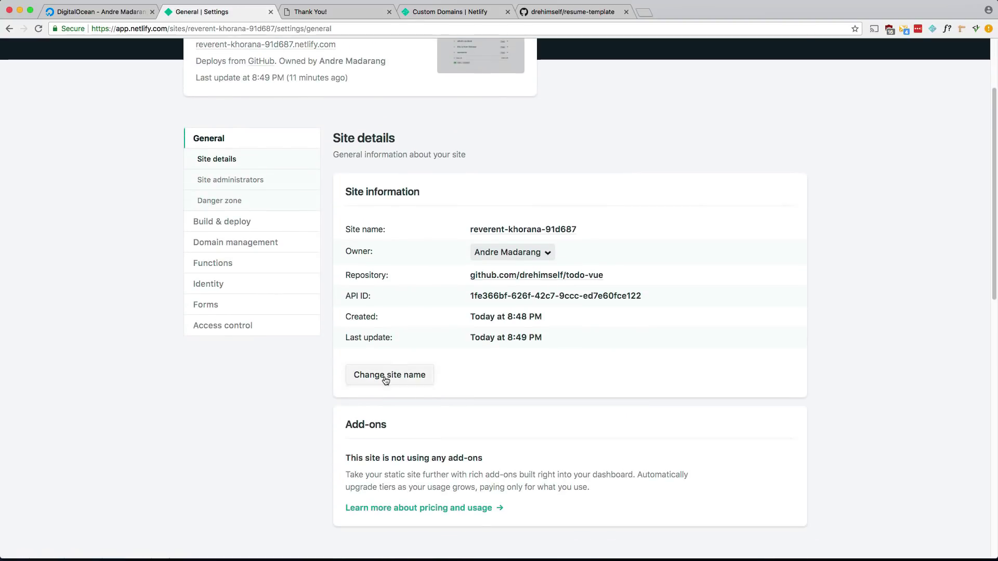
{"action": "left_click", "coordinate": [386, 381]}
{"action": "left_click_drag", "start_coordinate": [470, 310], "coordinate": [335, 307]}
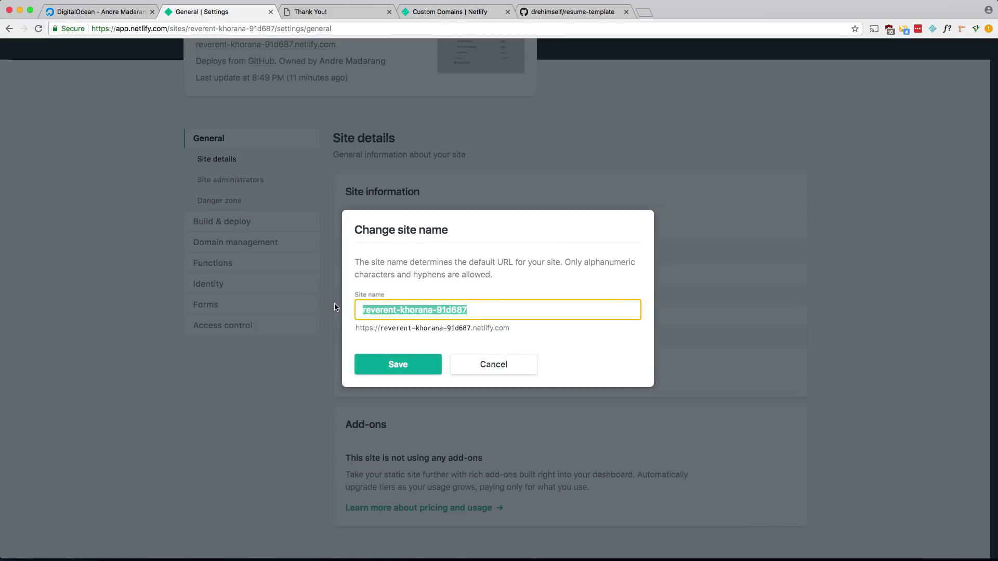
{"action": "type", "text": "vue-todo"}
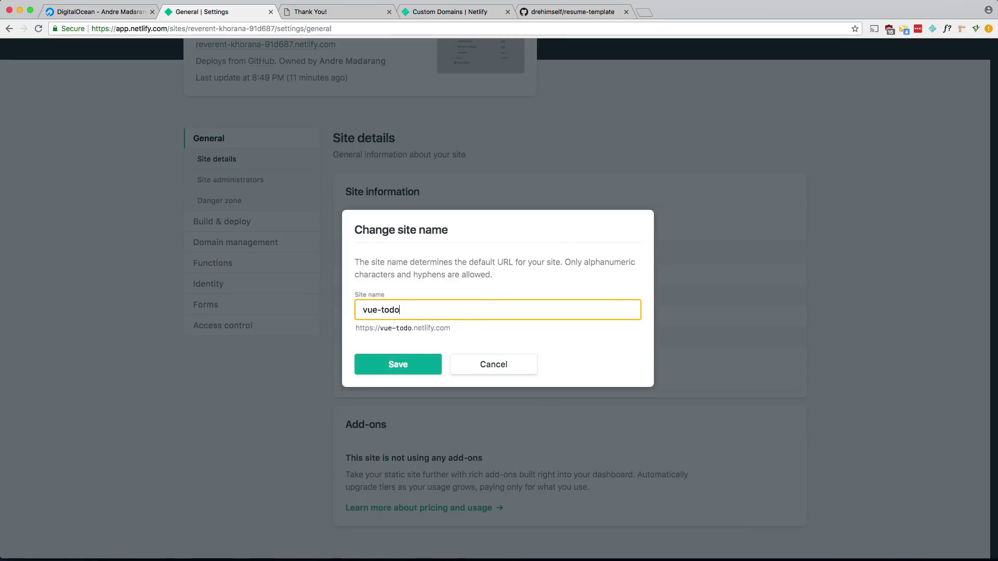
{"action": "type", "text": "-andre"}
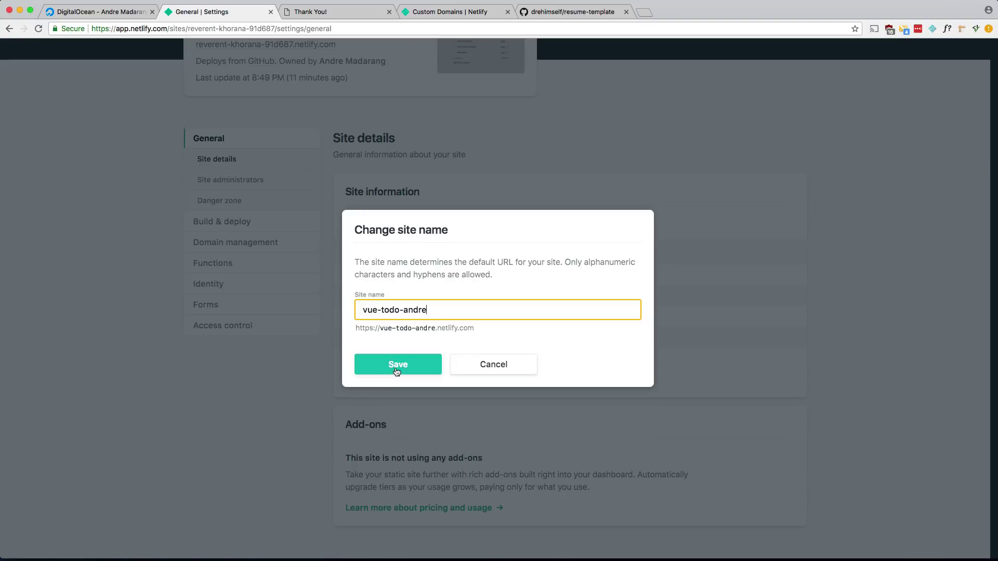
{"action": "left_click", "coordinate": [396, 369]}
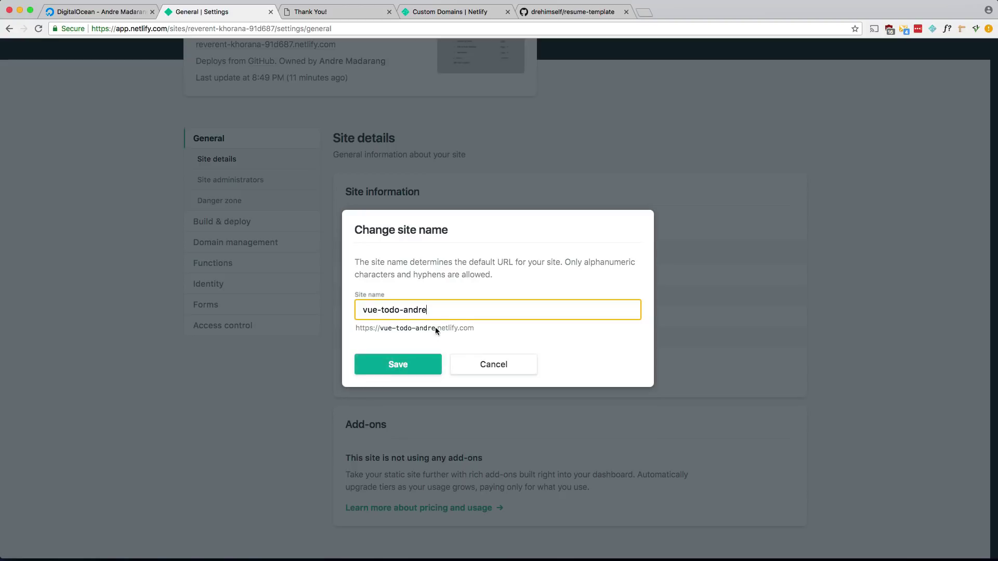
{"action": "left_click", "coordinate": [407, 368]}
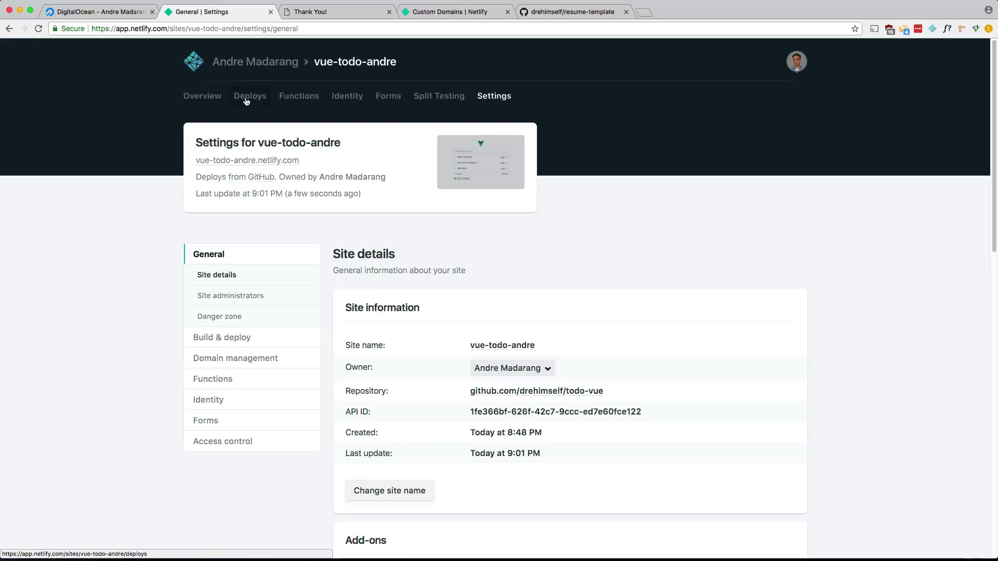
Reopen the freelancer-bootstrap-andre overview from the site list and close the Thank You! tab.
{"action": "left_click", "coordinate": [276, 67]}
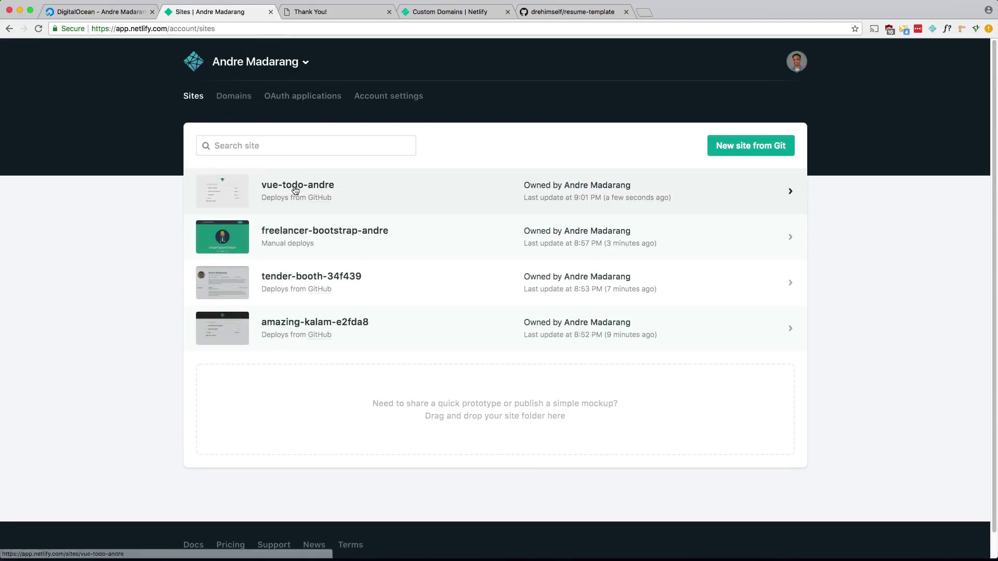
{"action": "left_click", "coordinate": [309, 237]}
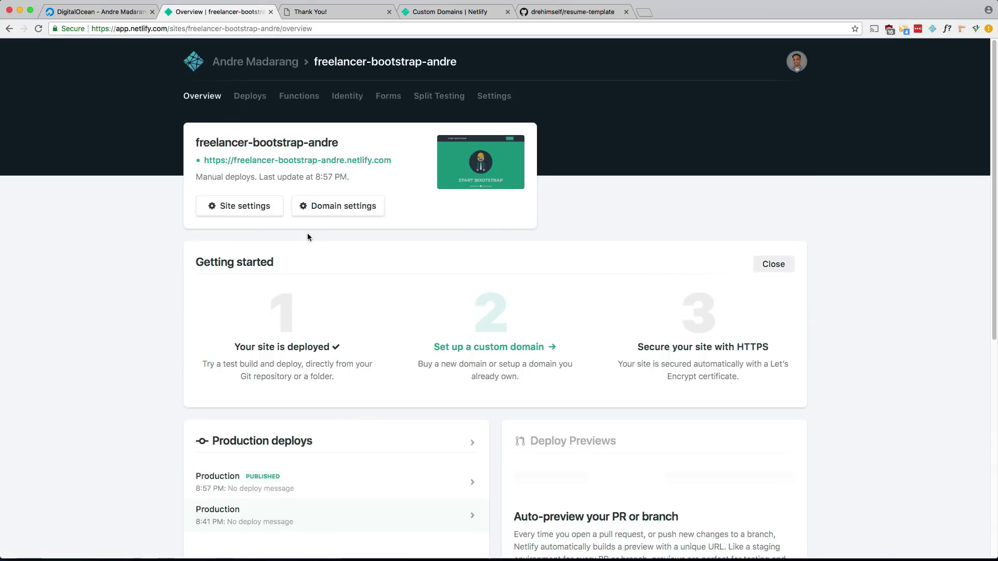
{"action": "left_click", "coordinate": [389, 12]}
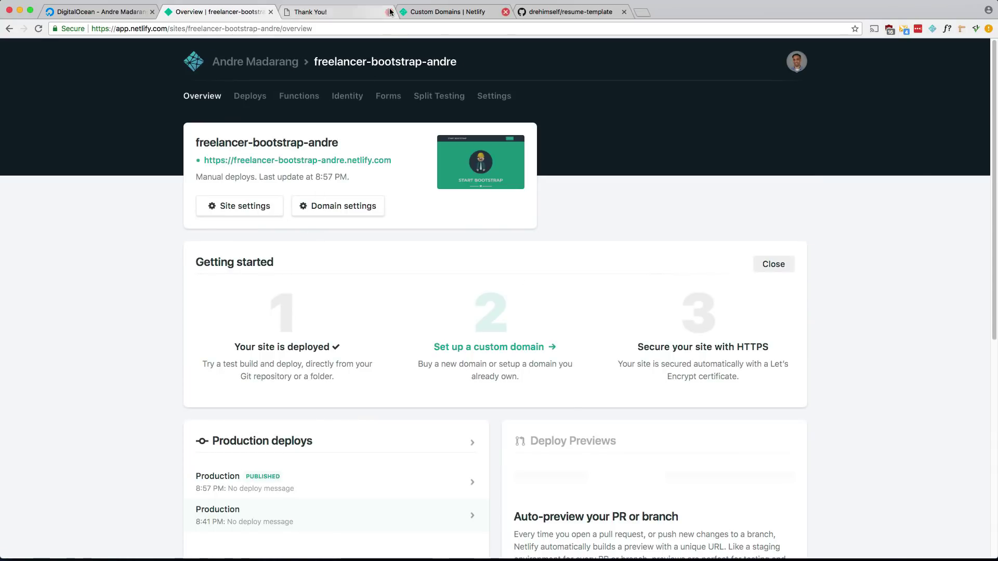
Find the root-domain A record option in the Custom Domains docs and select 104.198.14.52.
{"action": "left_click", "coordinate": [330, 11]}
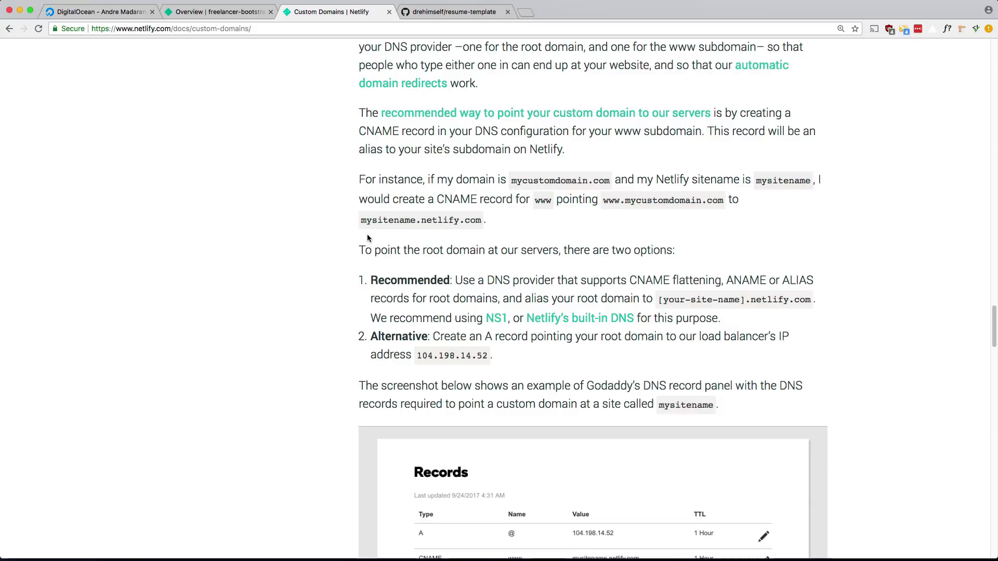
{"action": "left_click", "coordinate": [214, 29]}
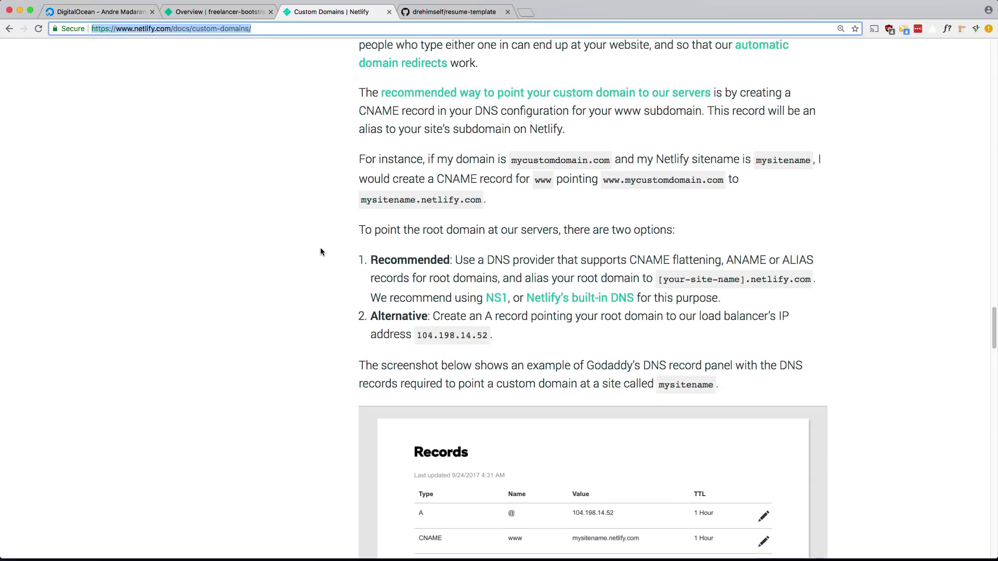
{"action": "scroll", "coordinate": [320, 247], "scroll_direction": "down", "scroll_amount": 2}
{"action": "left_click_drag", "start_coordinate": [375, 280], "coordinate": [557, 289]}
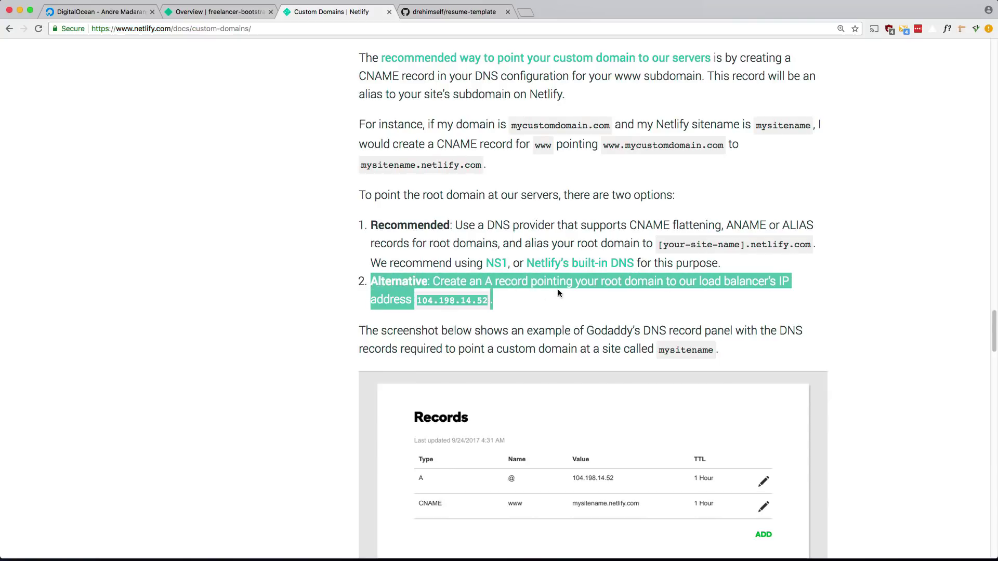
{"action": "scroll", "coordinate": [557, 294], "scroll_direction": "down", "scroll_amount": 1}
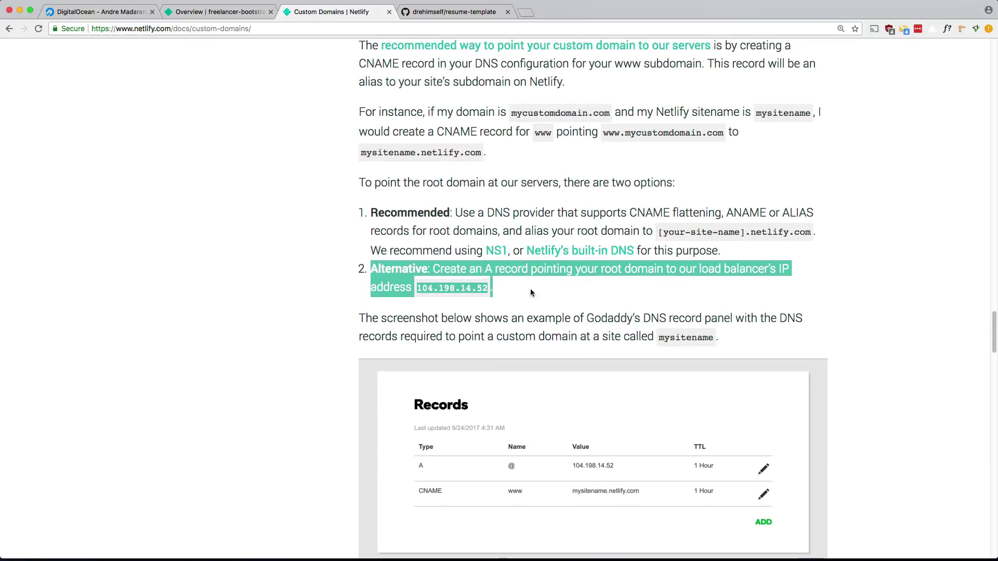
{"action": "left_click", "coordinate": [494, 289]}
{"action": "left_click_drag", "start_coordinate": [487, 287], "coordinate": [417, 285]}
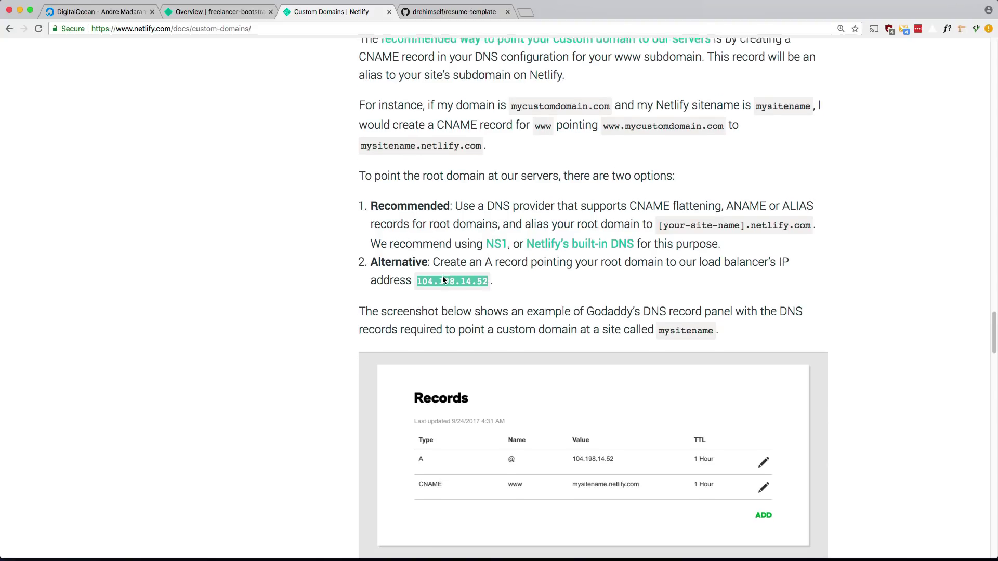
{"action": "scroll", "coordinate": [442, 281], "scroll_direction": "down", "scroll_amount": 2}
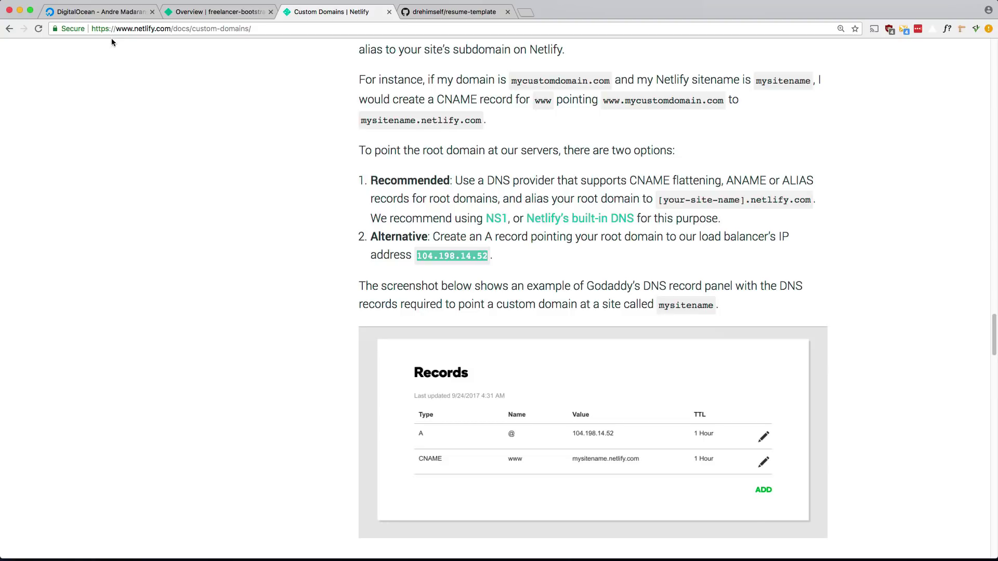
Open the andredemos.ca domain's DNS records from DigitalOcean's Networking domains page.
{"action": "left_click", "coordinate": [98, 13]}
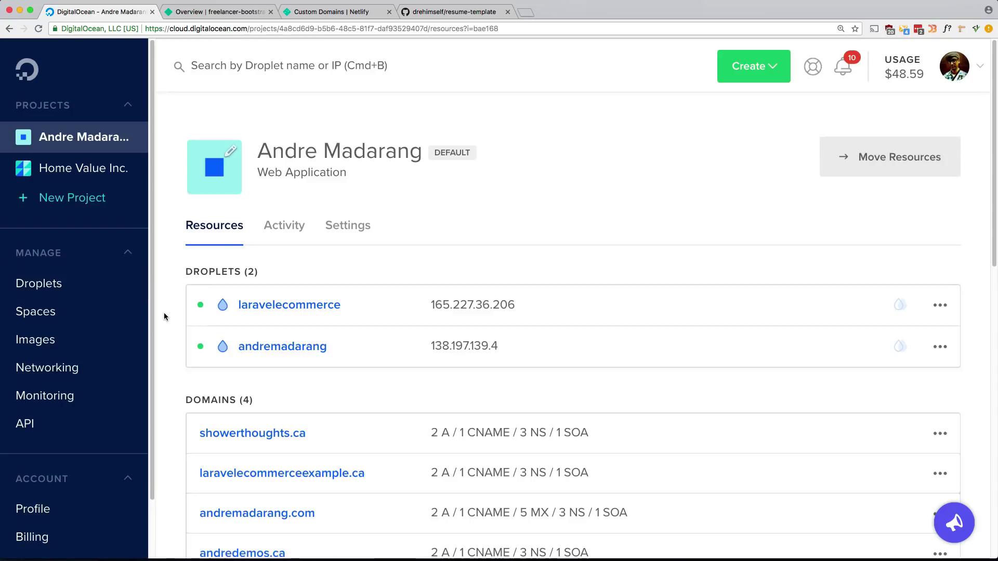
{"action": "left_click", "coordinate": [77, 371]}
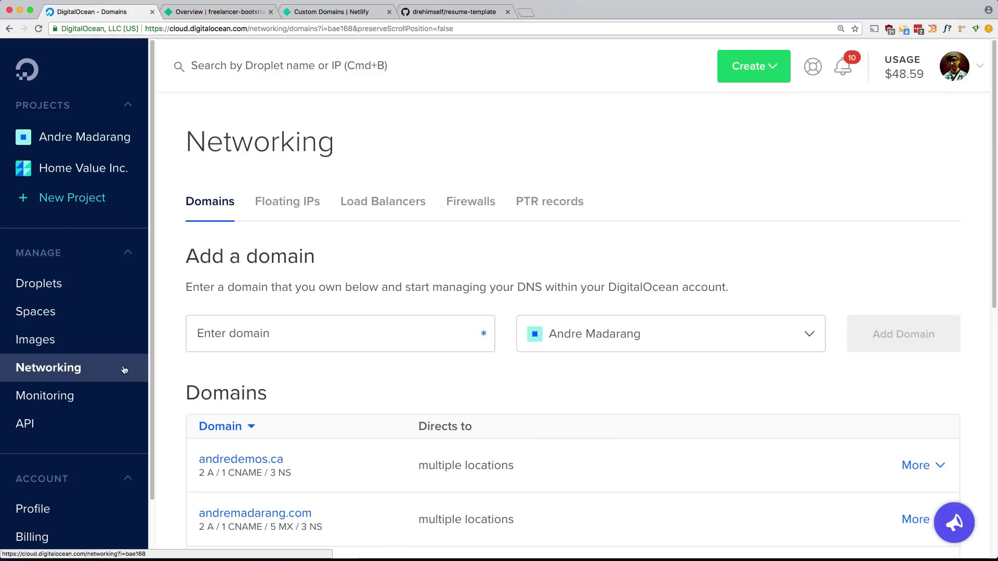
{"action": "scroll", "coordinate": [335, 375], "scroll_direction": "down", "scroll_amount": 1}
{"action": "scroll", "coordinate": [327, 376], "scroll_direction": "down", "scroll_amount": 3}
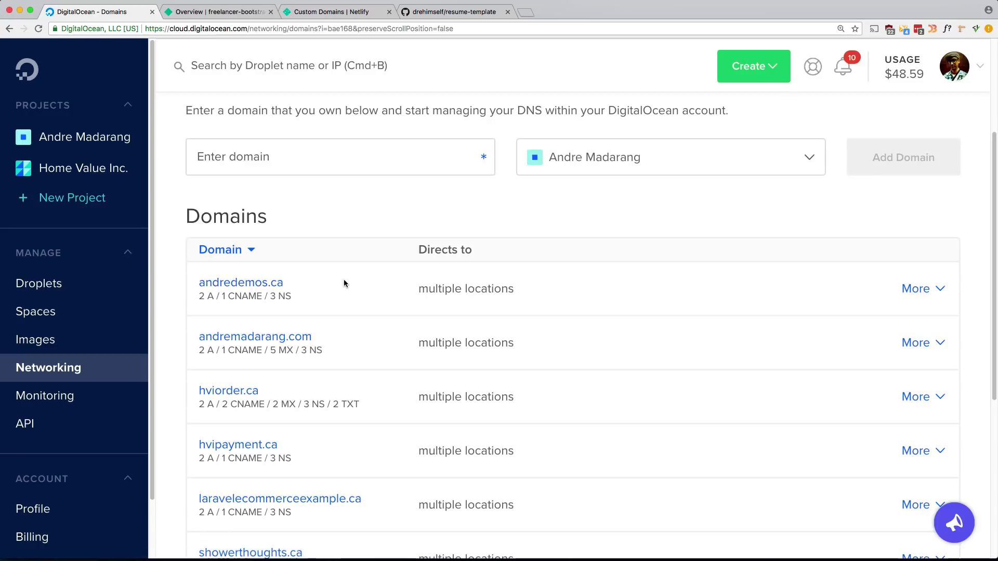
{"action": "left_click", "coordinate": [911, 288]}
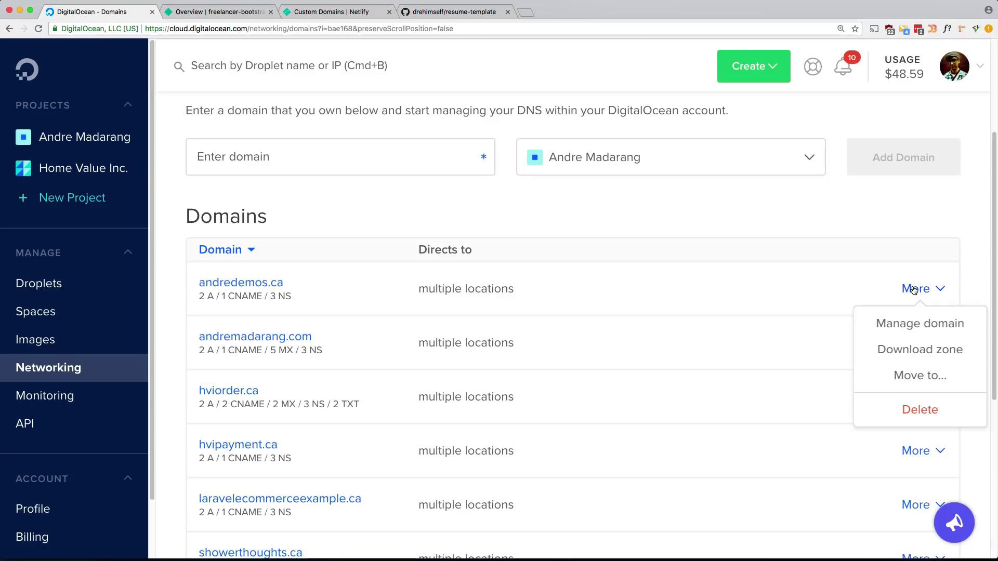
{"action": "left_click", "coordinate": [241, 284]}
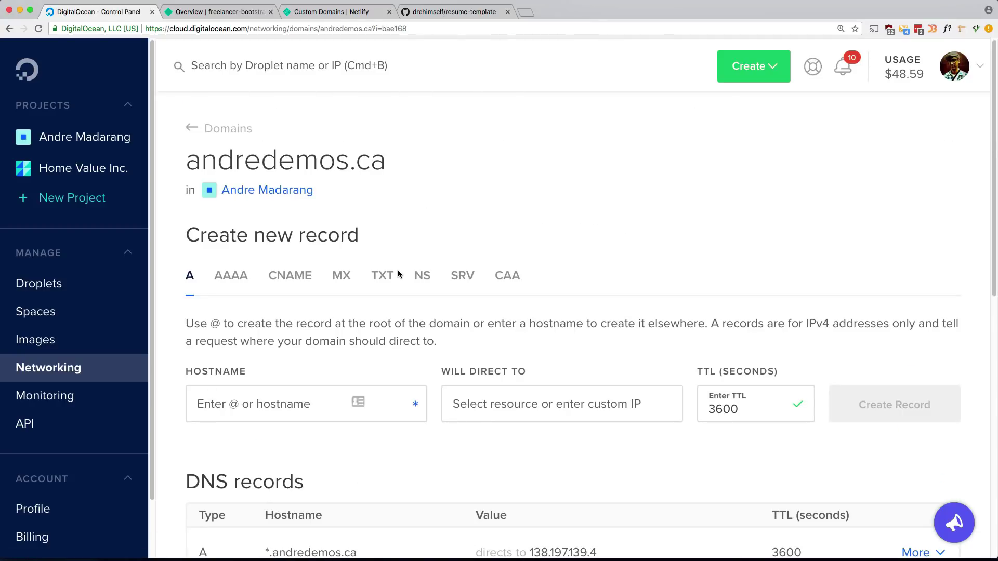
Delete the old DNS records from andredemos.ca.
{"action": "scroll", "coordinate": [398, 271], "scroll_direction": "down", "scroll_amount": 2}
{"action": "scroll", "coordinate": [397, 270], "scroll_direction": "down", "scroll_amount": 5}
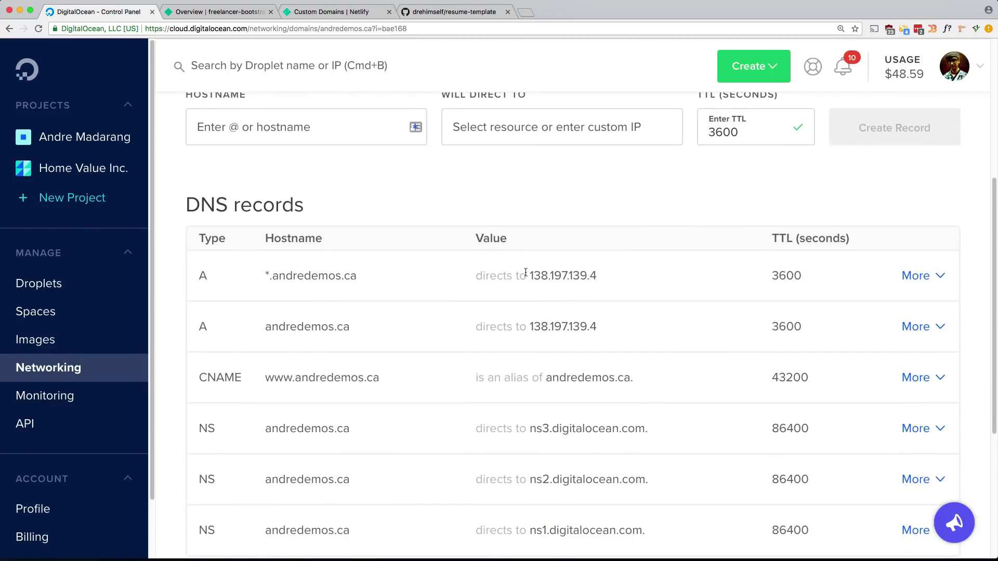
{"action": "scroll", "coordinate": [526, 271], "scroll_direction": "down", "scroll_amount": 3}
{"action": "scroll", "coordinate": [526, 272], "scroll_direction": "up", "scroll_amount": 2}
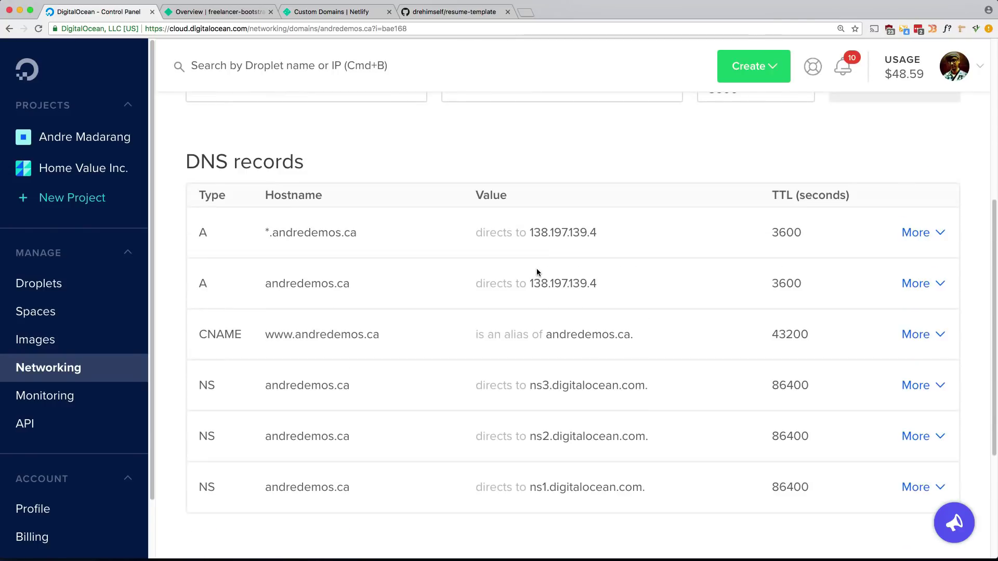
{"action": "left_click", "coordinate": [927, 239]}
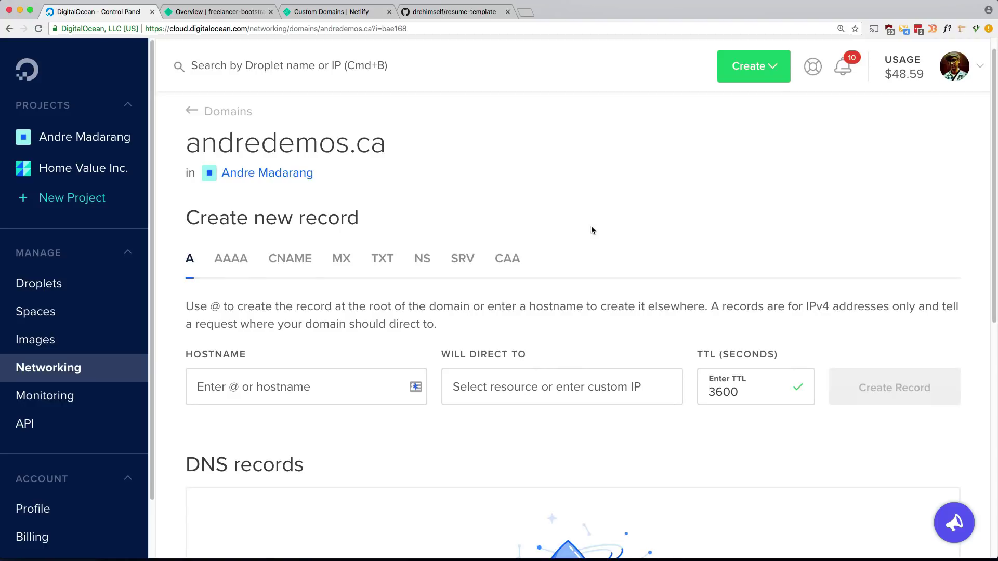
{"action": "left_click", "coordinate": [331, 12]}
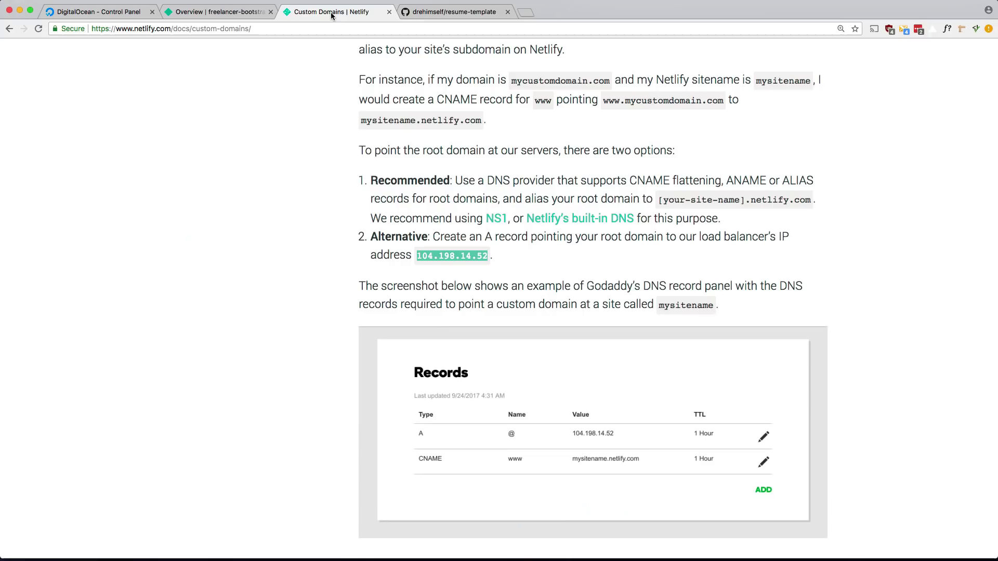
Copy the load balancer IP 104.198.14.52 from the Netlify docs.
{"action": "right_click", "coordinate": [465, 255]}
{"action": "left_click", "coordinate": [480, 278]}
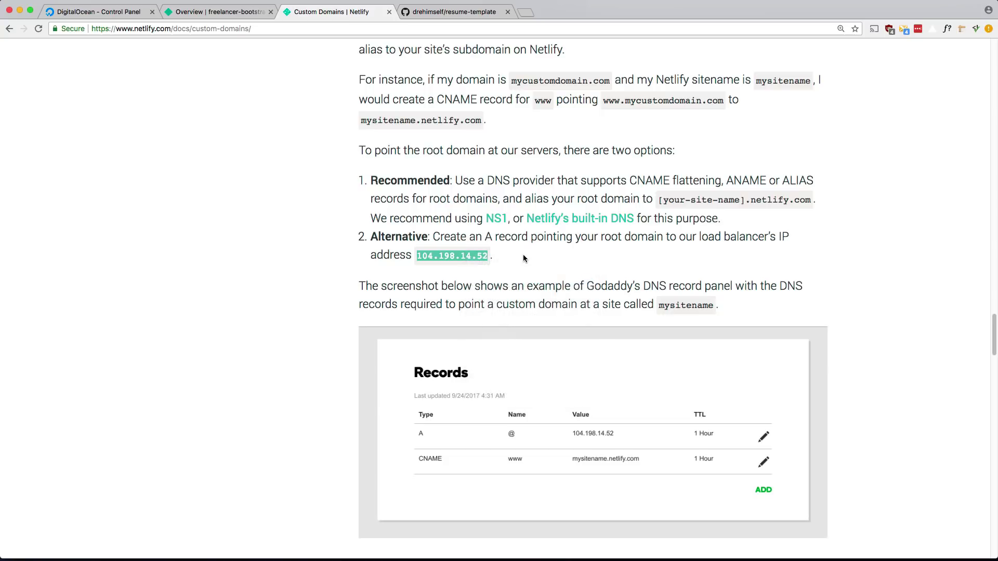
{"action": "left_click", "coordinate": [224, 13]}
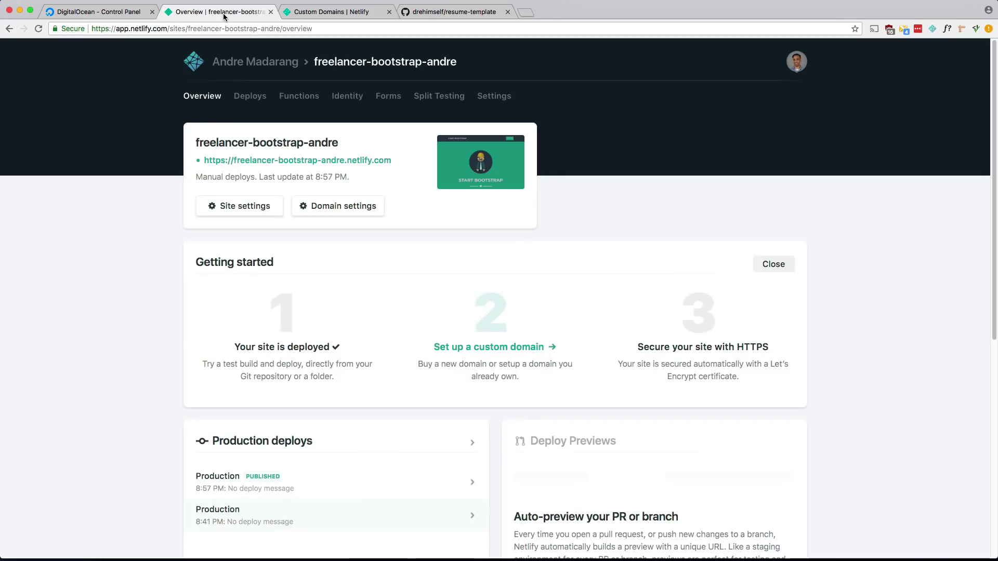
{"action": "left_click", "coordinate": [110, 12]}
{"action": "scroll", "coordinate": [214, 268], "scroll_direction": "down", "scroll_amount": 3}
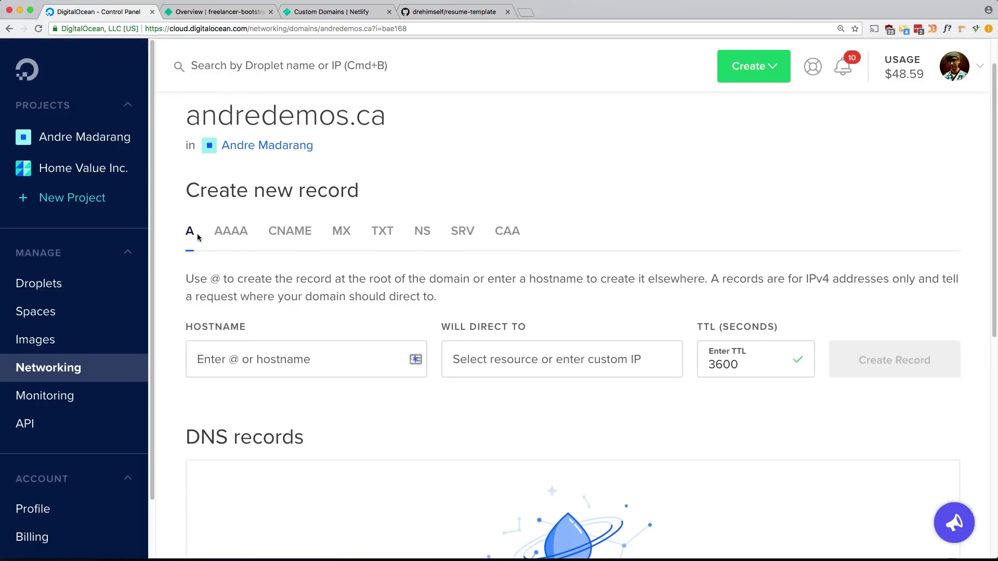
Create an A record with hostname @ on andredemos.ca pointing to 104.198.14.52.
{"action": "left_click", "coordinate": [227, 307]}
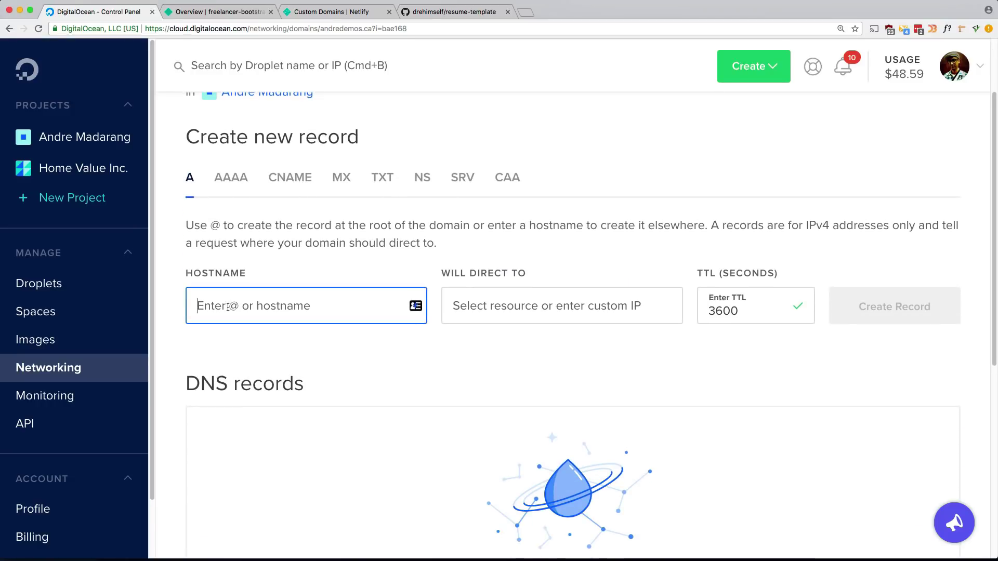
{"action": "type", "text": "@"}
{"action": "key", "text": "Tab"}
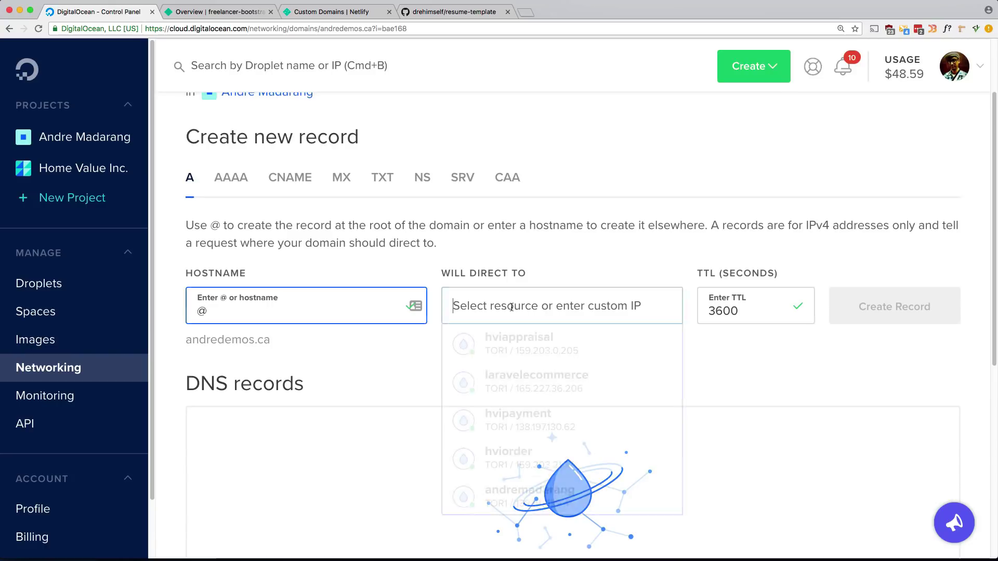
{"action": "key", "text": "super+v"}
{"action": "left_click", "coordinate": [390, 362]}
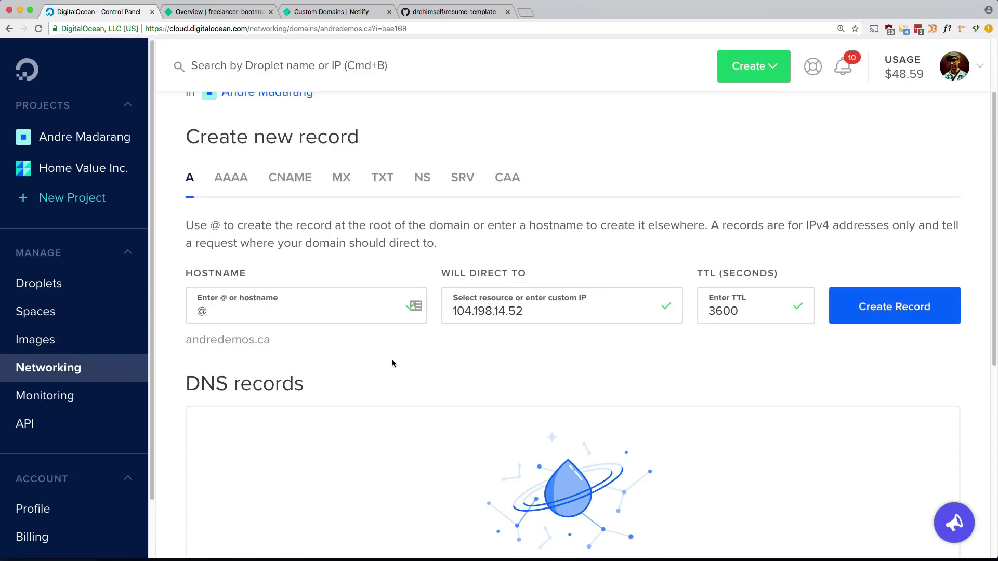
{"action": "scroll", "coordinate": [510, 379], "scroll_direction": "down", "scroll_amount": 1}
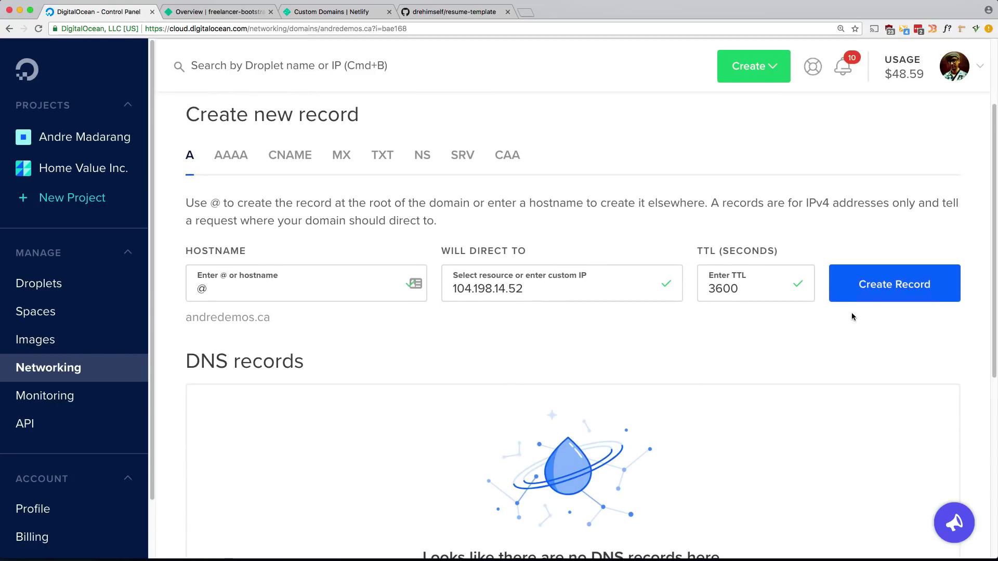
{"action": "left_click", "coordinate": [867, 286]}
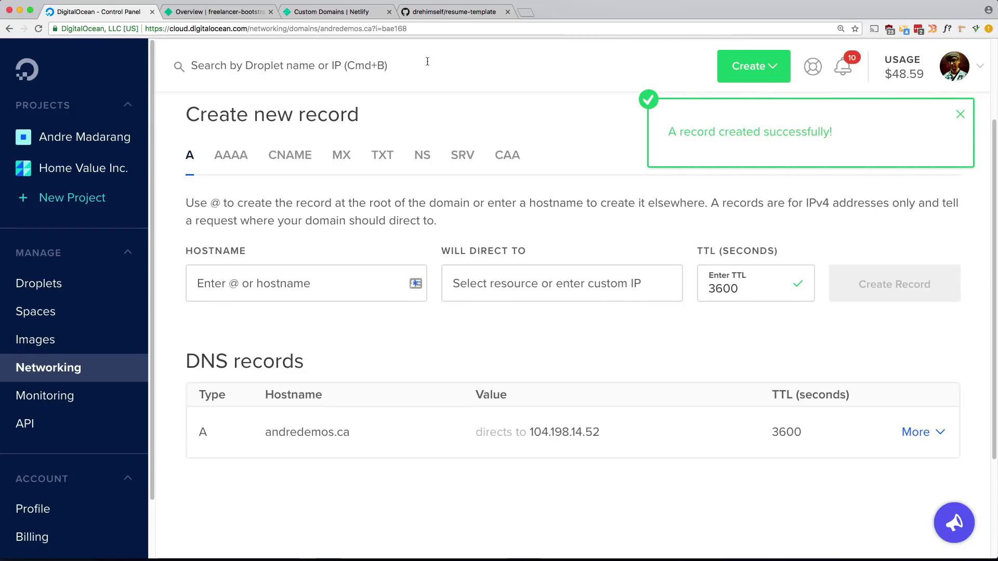
Check the Netlify docs and site overview, then come back to the andredemos.ca DNS page.
{"action": "left_click", "coordinate": [327, 13]}
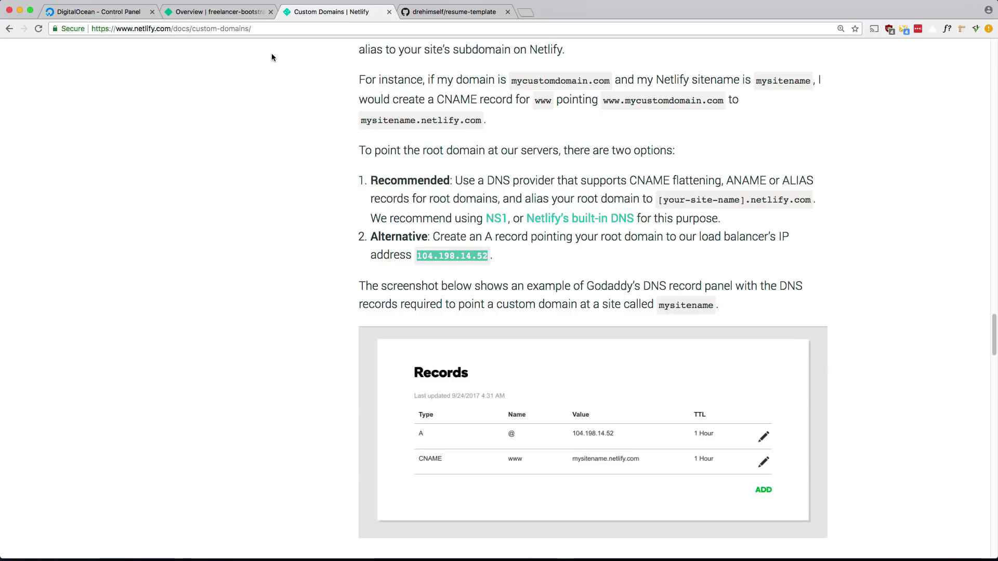
{"action": "left_click", "coordinate": [235, 13]}
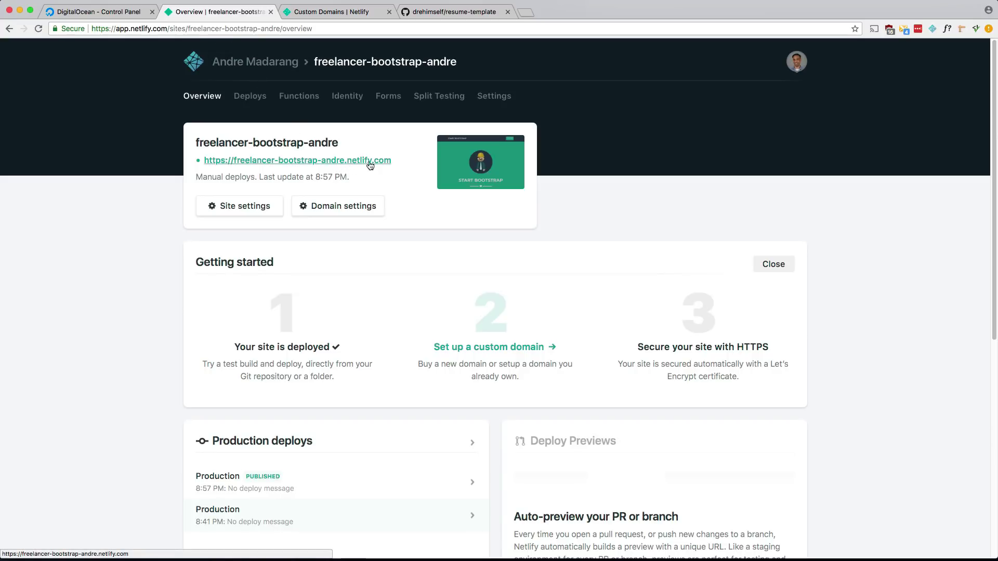
{"action": "left_click", "coordinate": [99, 12]}
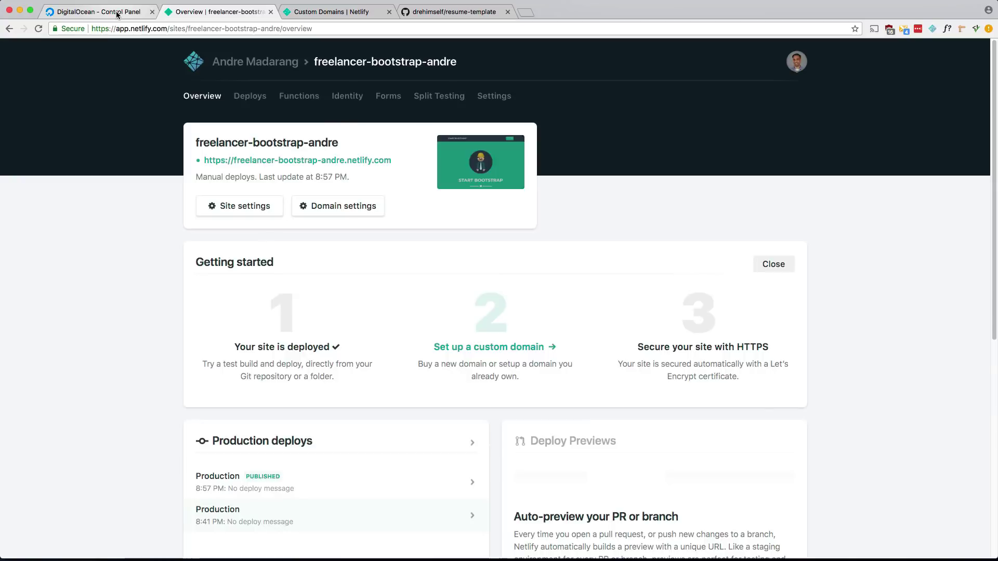
Create a CNAME record with hostname www aliasing freelancer-bootstrap-andre.netlify.com.
{"action": "left_click", "coordinate": [284, 156]}
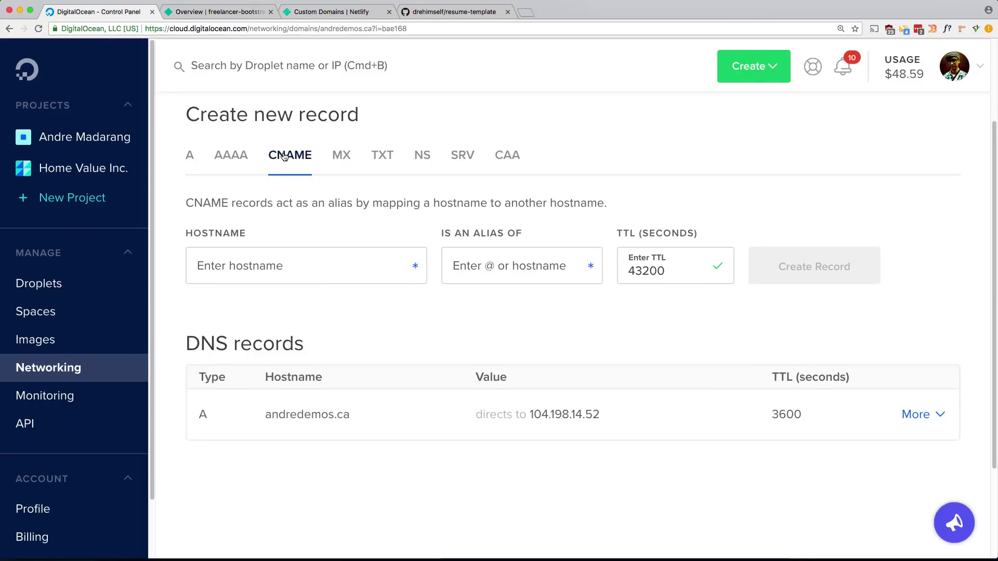
{"action": "left_click", "coordinate": [248, 265]}
{"action": "type", "text": "www"}
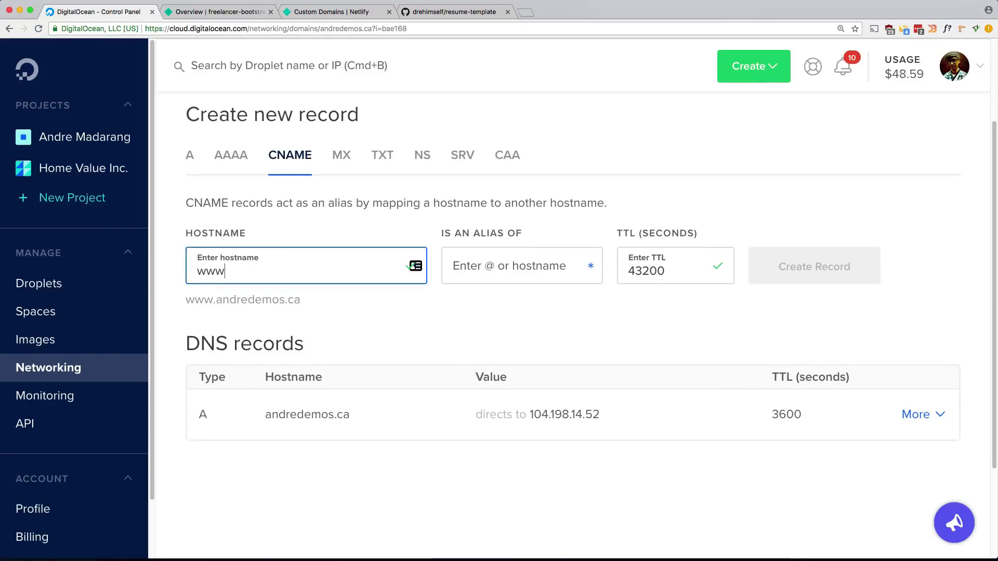
{"action": "left_click", "coordinate": [471, 268]}
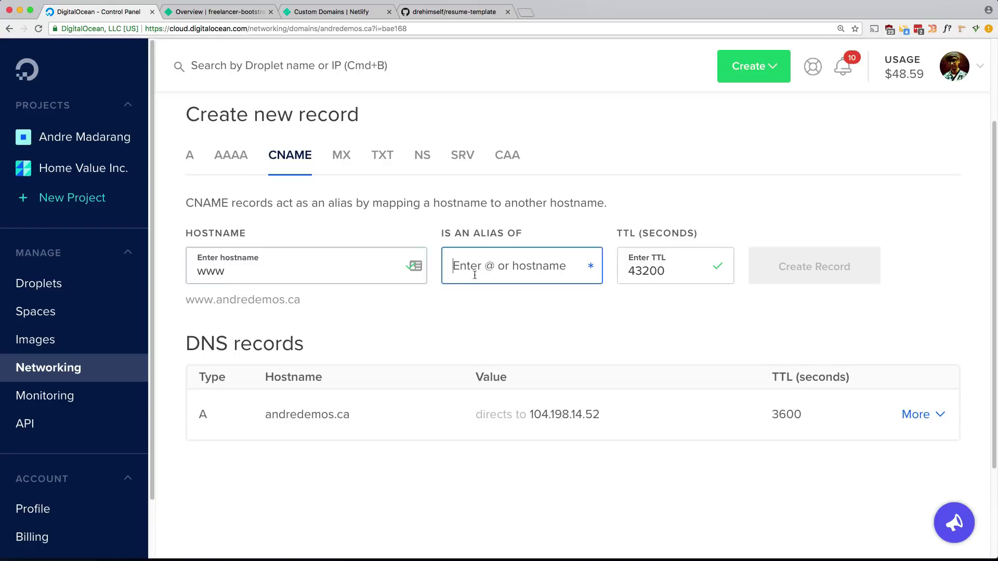
{"action": "type", "text": "freela"}
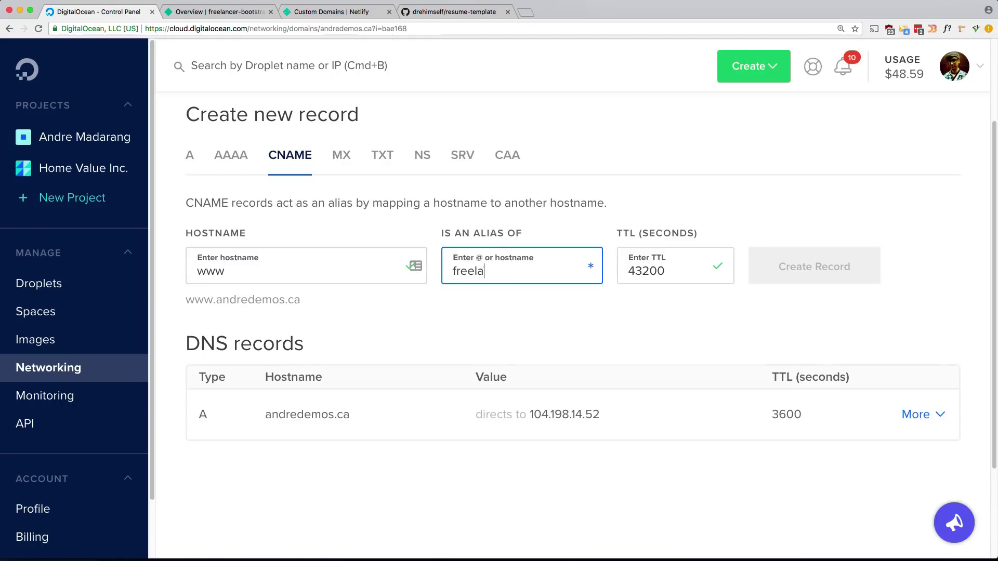
{"action": "type", "text": "ncer-bootstrap-andre.ne"}
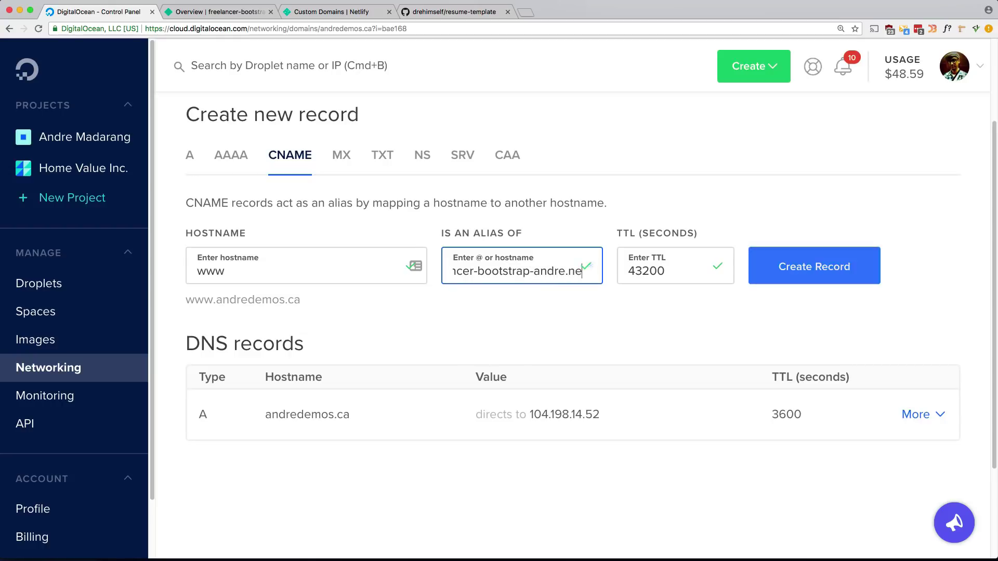
{"action": "type", "text": "tlify.com"}
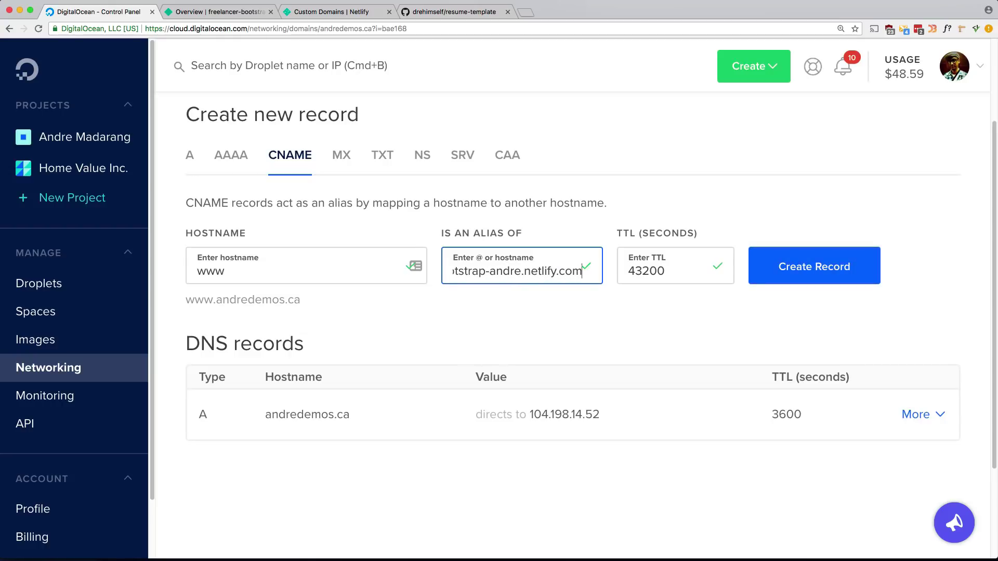
{"action": "left_click", "coordinate": [808, 276]}
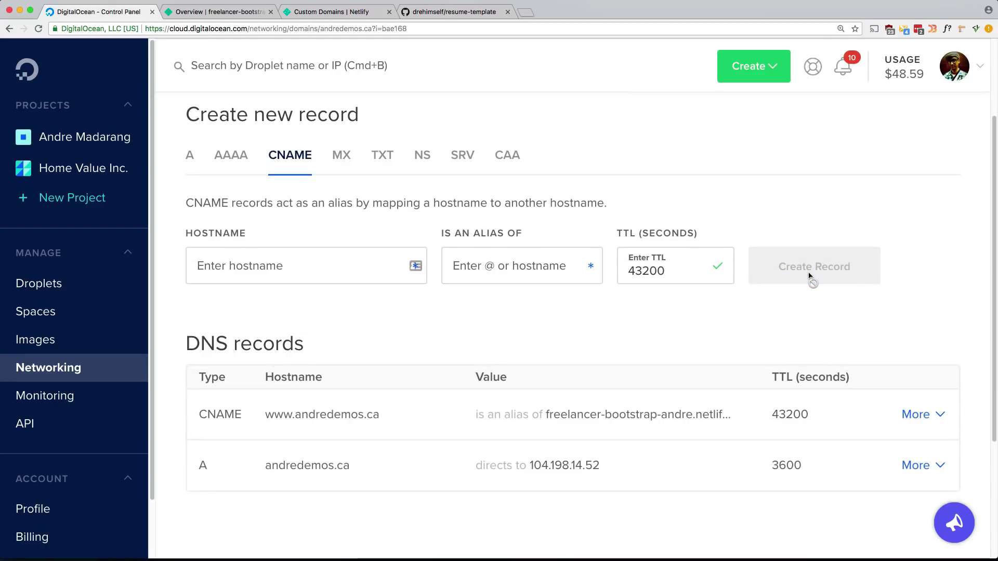
{"action": "left_click", "coordinate": [225, 13]}
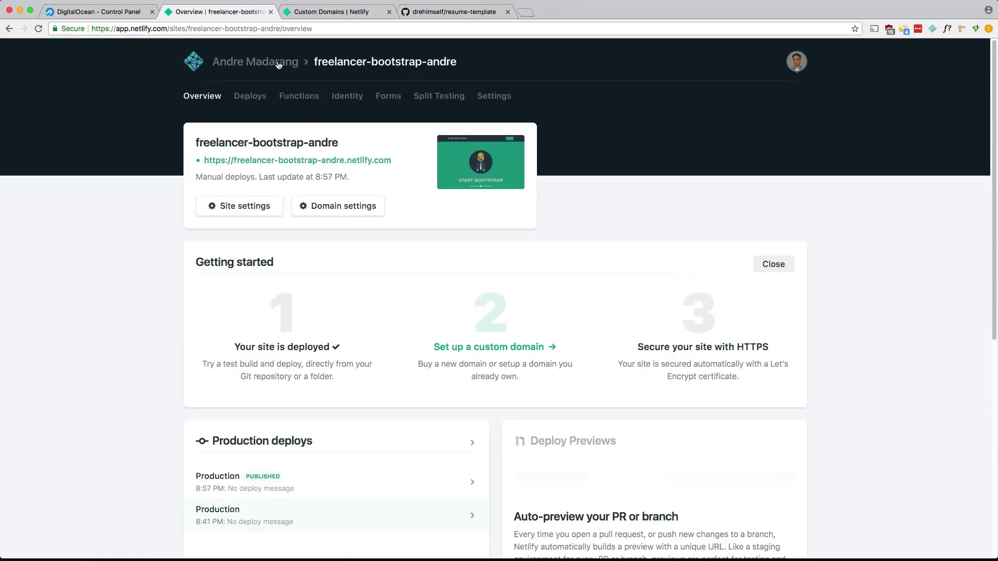
Enter andredemos.ca as the custom domain, verify it, and confirm adding it despite the .ca notice.
{"action": "left_click", "coordinate": [502, 354]}
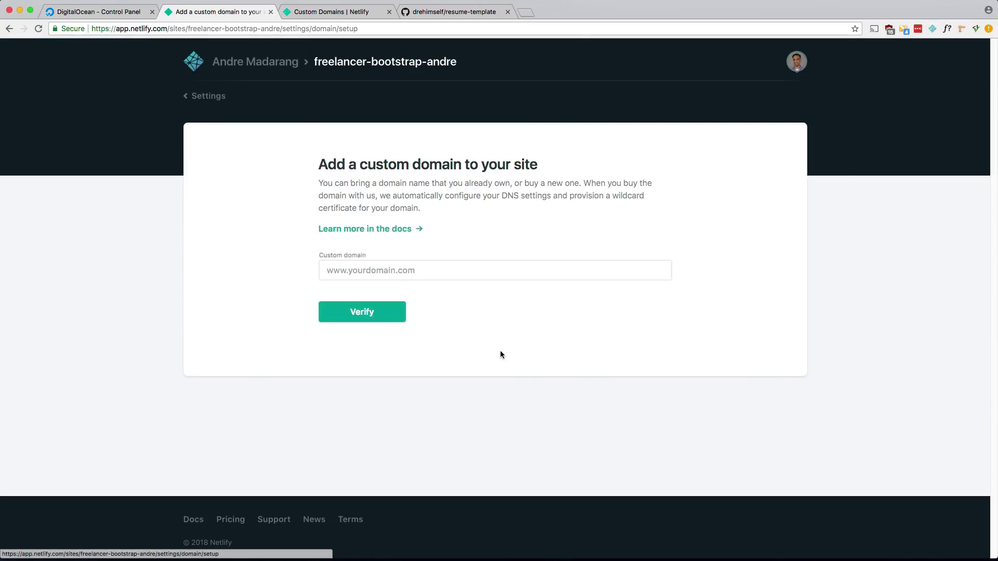
{"action": "left_click", "coordinate": [443, 269]}
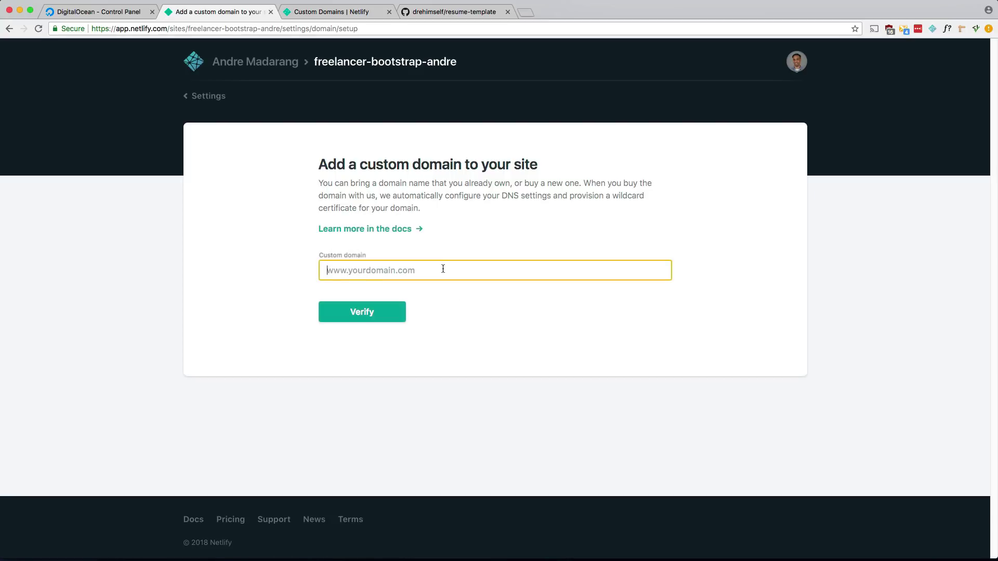
{"action": "type", "text": "andredemos.ca"}
{"action": "left_click", "coordinate": [367, 317]}
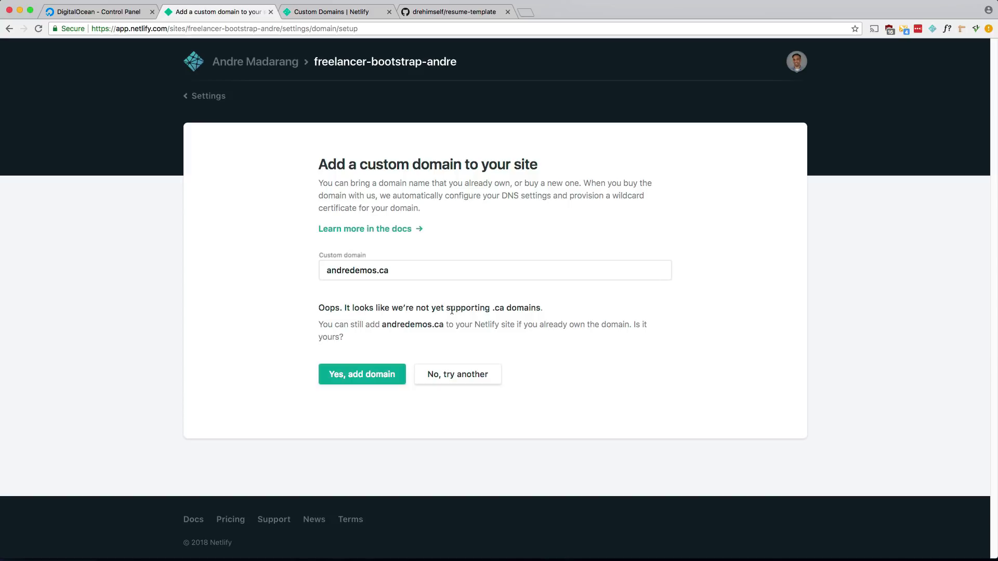
{"action": "left_click", "coordinate": [347, 376]}
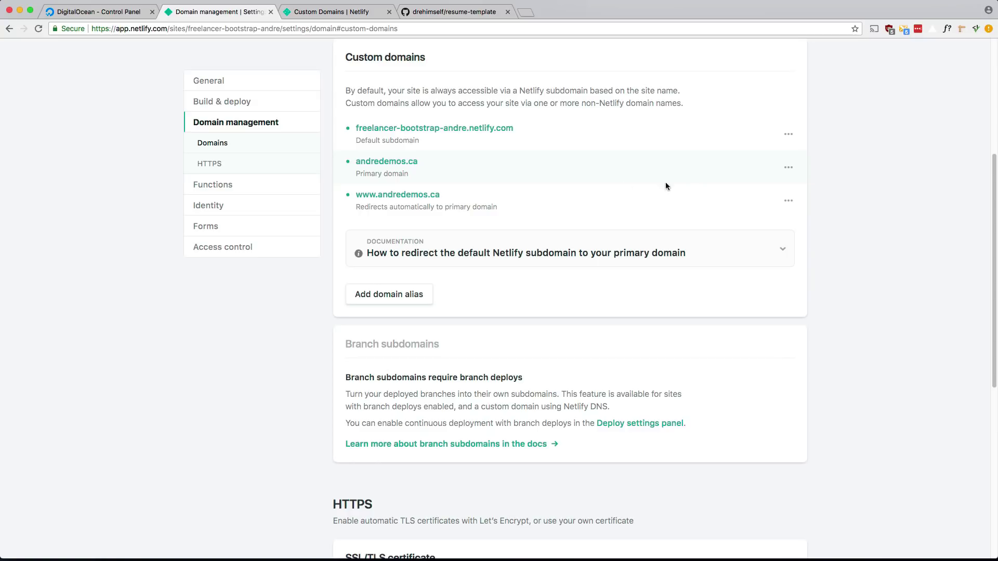
{"action": "left_click", "coordinate": [386, 162]}
{"action": "left_click", "coordinate": [316, 12]}
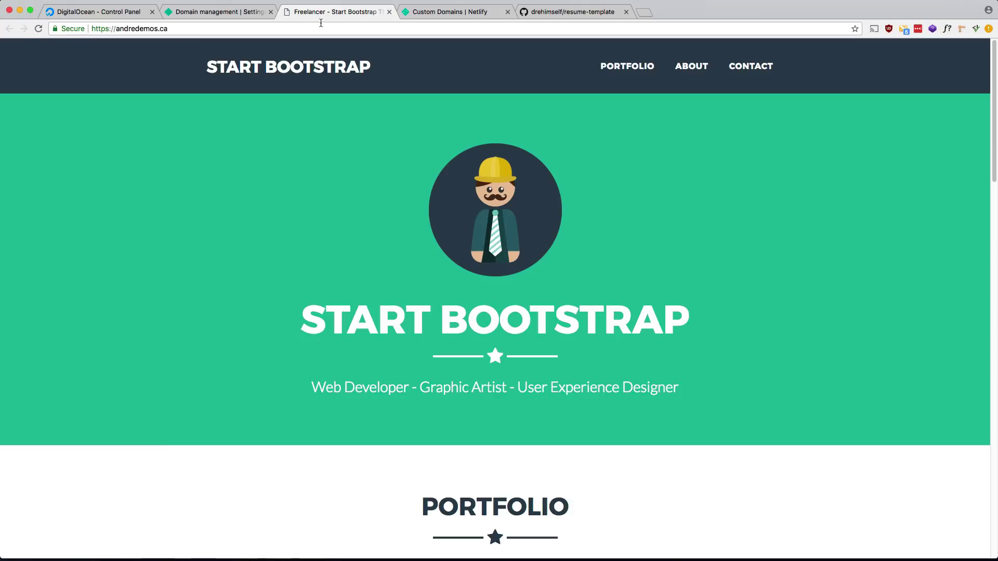
{"action": "left_click", "coordinate": [107, 29]}
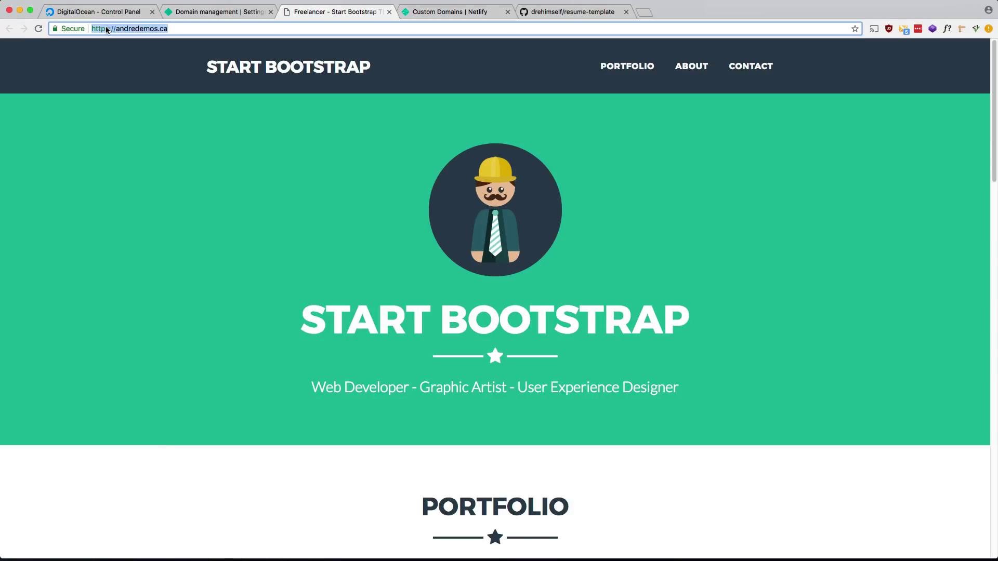
{"action": "left_click", "coordinate": [107, 28]}
{"action": "key", "text": "BackSpace"}
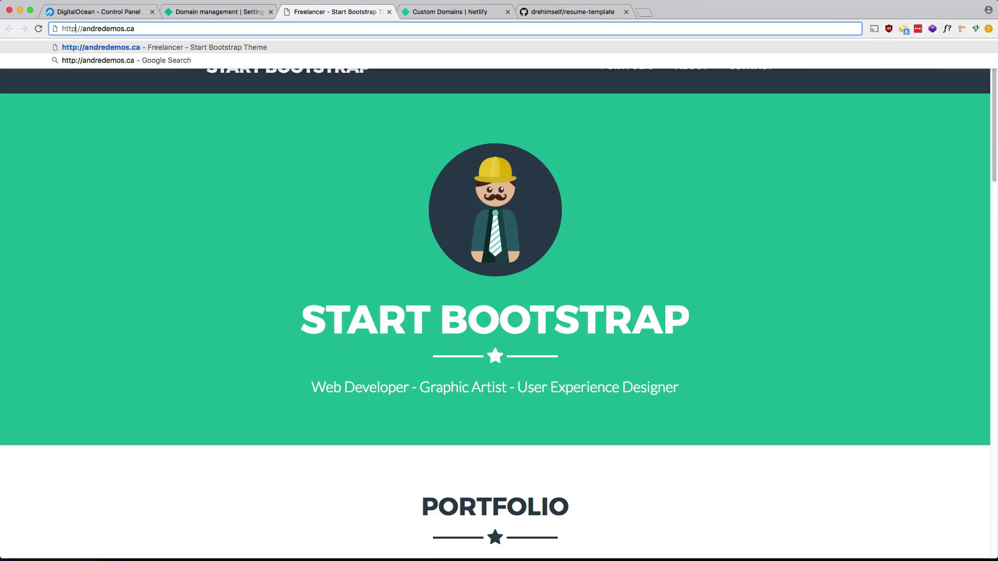
{"action": "key", "text": "Return"}
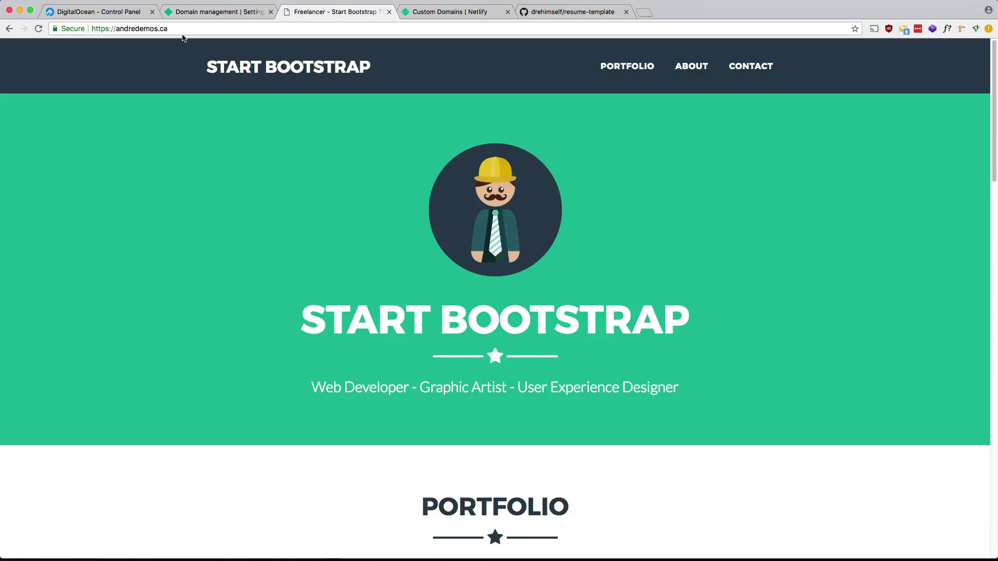
{"action": "left_click", "coordinate": [235, 13]}
{"action": "scroll", "coordinate": [265, 182], "scroll_direction": "down", "scroll_amount": 3}
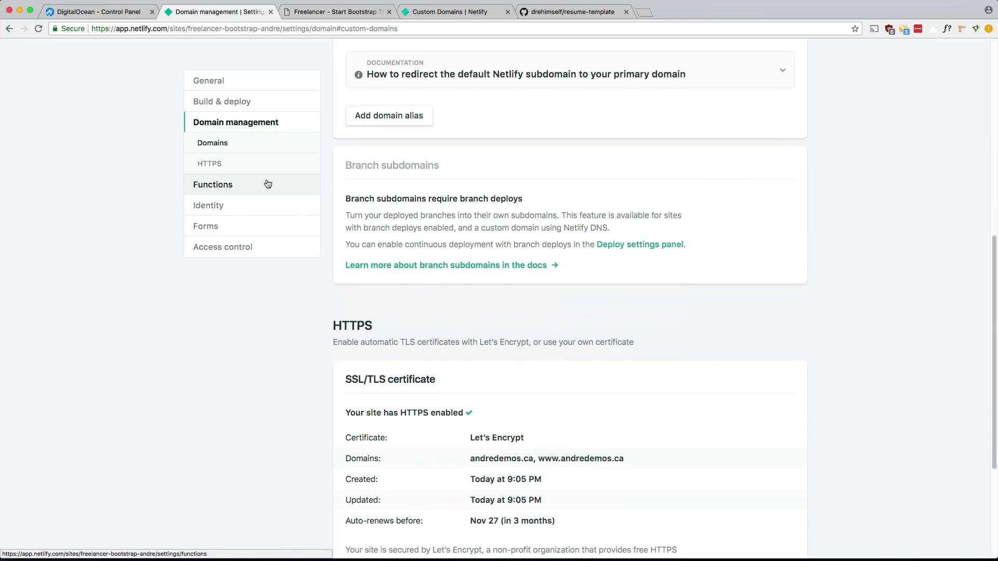
{"action": "scroll", "coordinate": [267, 184], "scroll_direction": "down", "scroll_amount": 4}
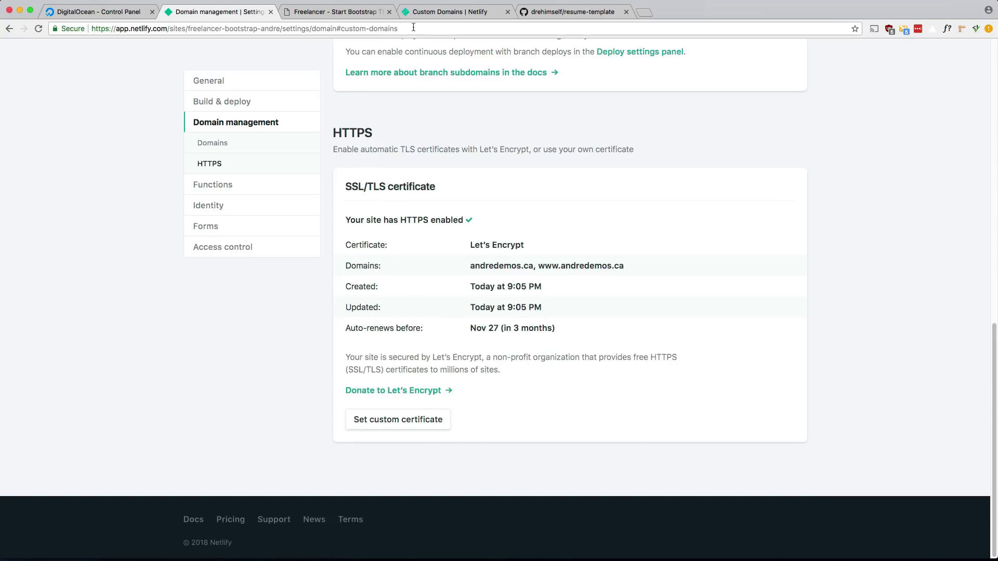
{"action": "left_click", "coordinate": [356, 12]}
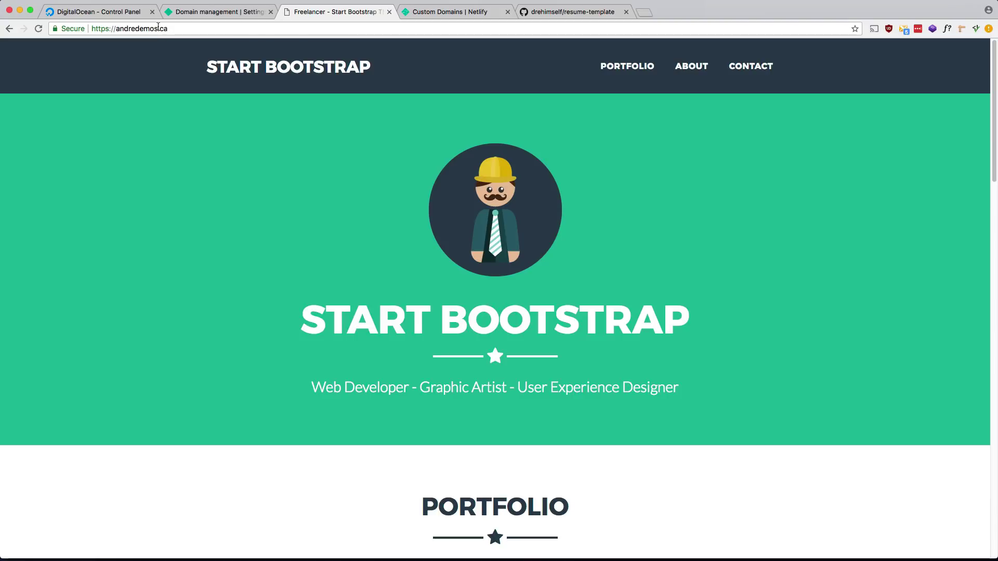
Change the address to vue.andredemos.ca, then return to Netlify's andredemos.ca certificate settings.
{"action": "left_click", "coordinate": [124, 28]}
{"action": "left_click", "coordinate": [124, 29]}
{"action": "key", "text": "Left"}
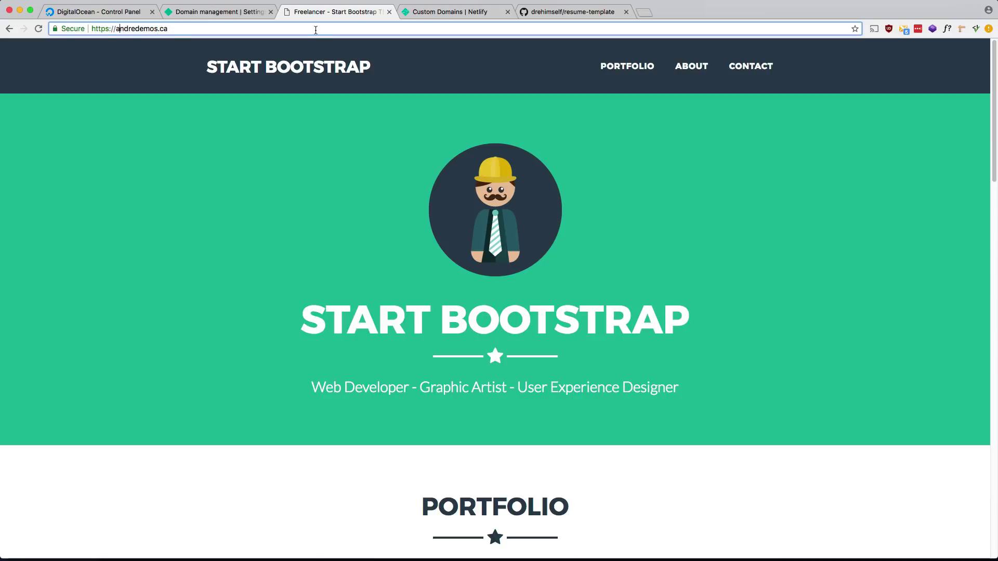
{"action": "type", "text": "vue."}
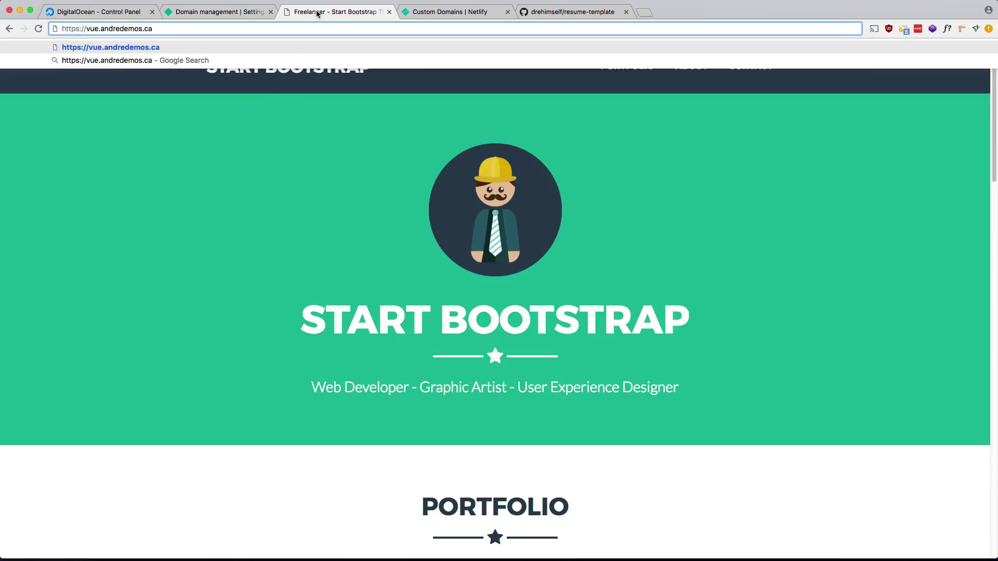
{"action": "left_click", "coordinate": [224, 12]}
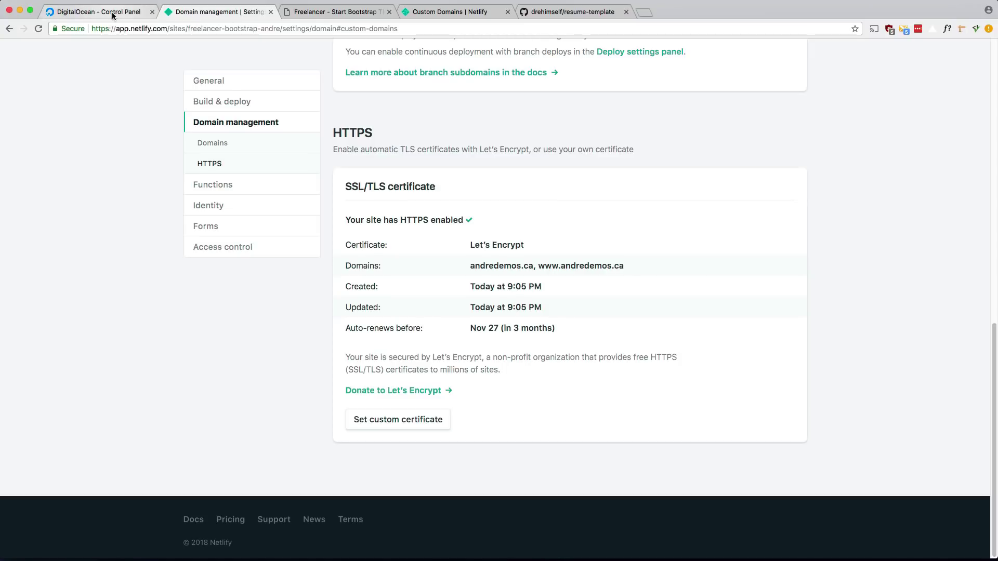
Start a DigitalOcean CNAME record with hostname vue, then return to Netlify for its alias target.
{"action": "left_click", "coordinate": [111, 12]}
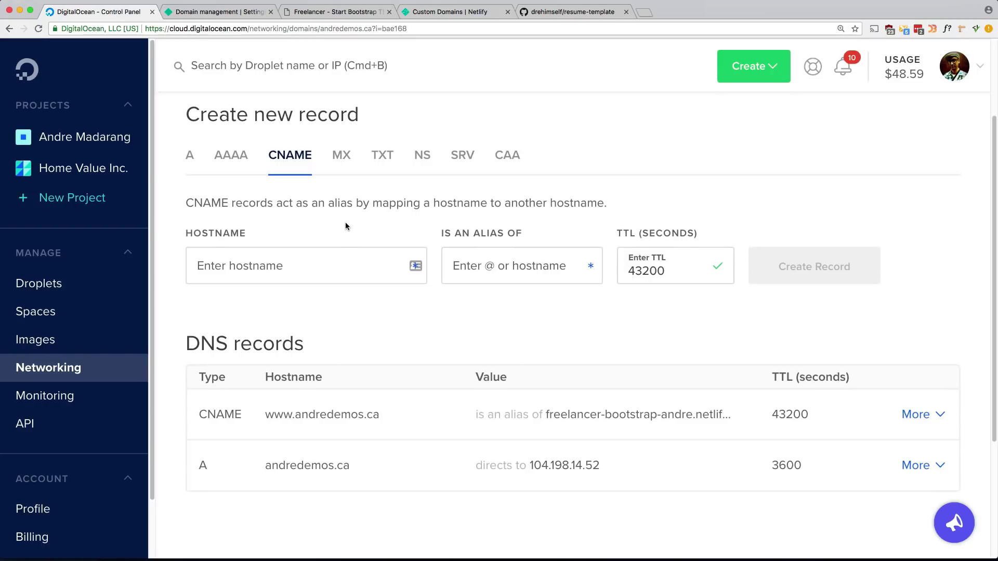
{"action": "scroll", "coordinate": [345, 226], "scroll_direction": "down", "scroll_amount": 1}
{"action": "left_click", "coordinate": [275, 247]}
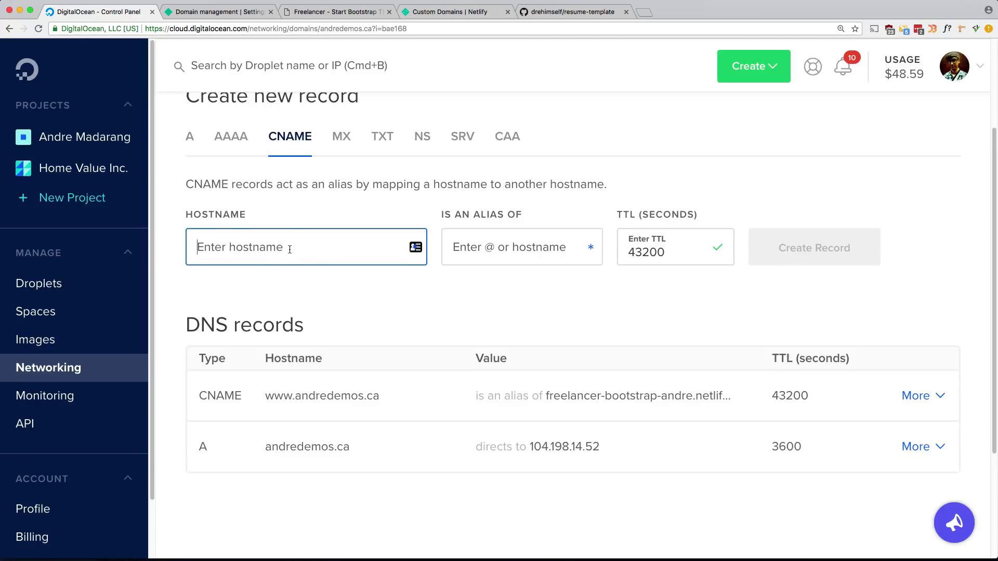
{"action": "type", "text": "vue"}
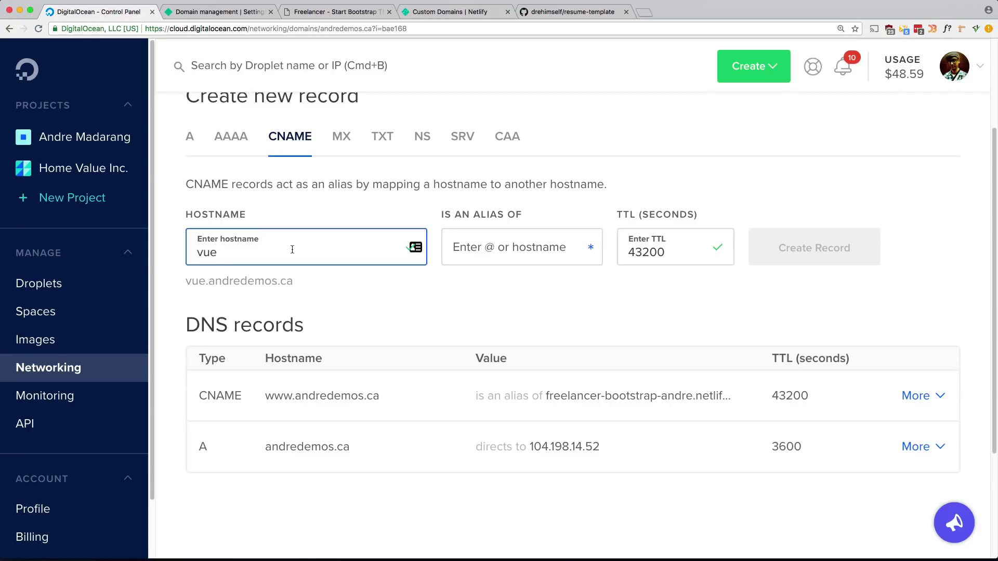
{"action": "left_click", "coordinate": [475, 248]}
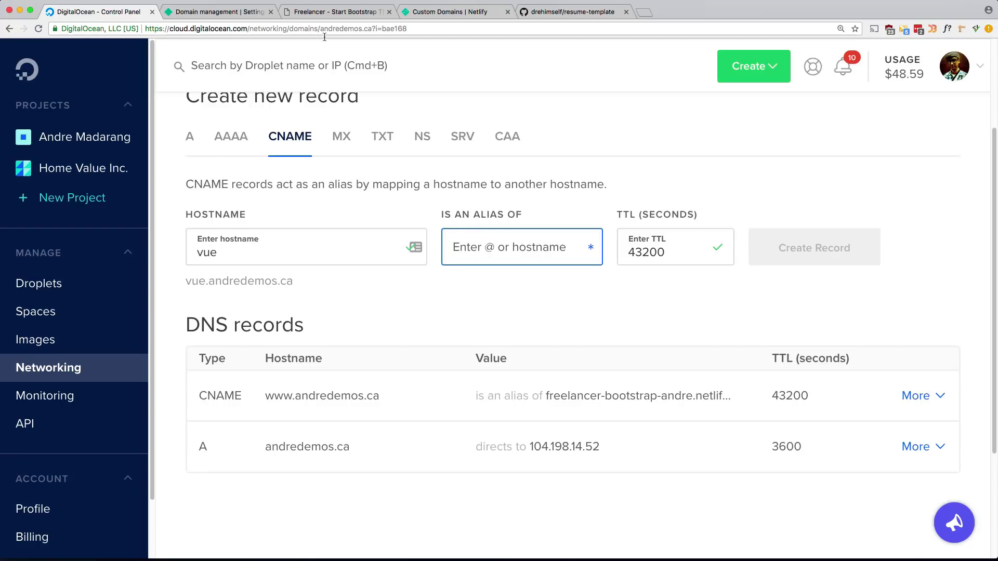
{"action": "left_click", "coordinate": [228, 14]}
{"action": "scroll", "coordinate": [293, 166], "scroll_direction": "up", "scroll_amount": 15}
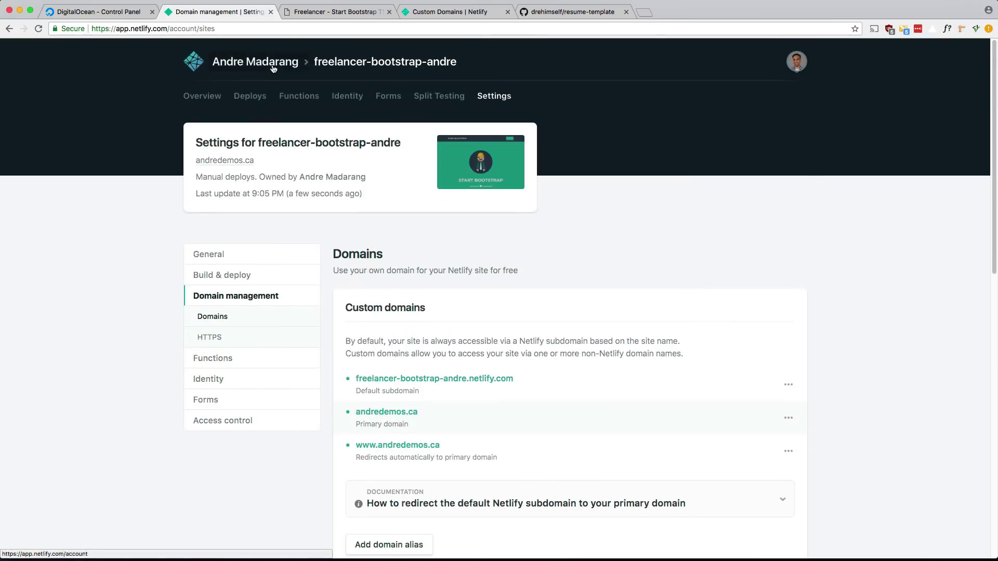
Copy the vue-todo-andre.netlify.com address from the vue-todo-andre site's overview.
{"action": "left_click", "coordinate": [269, 63]}
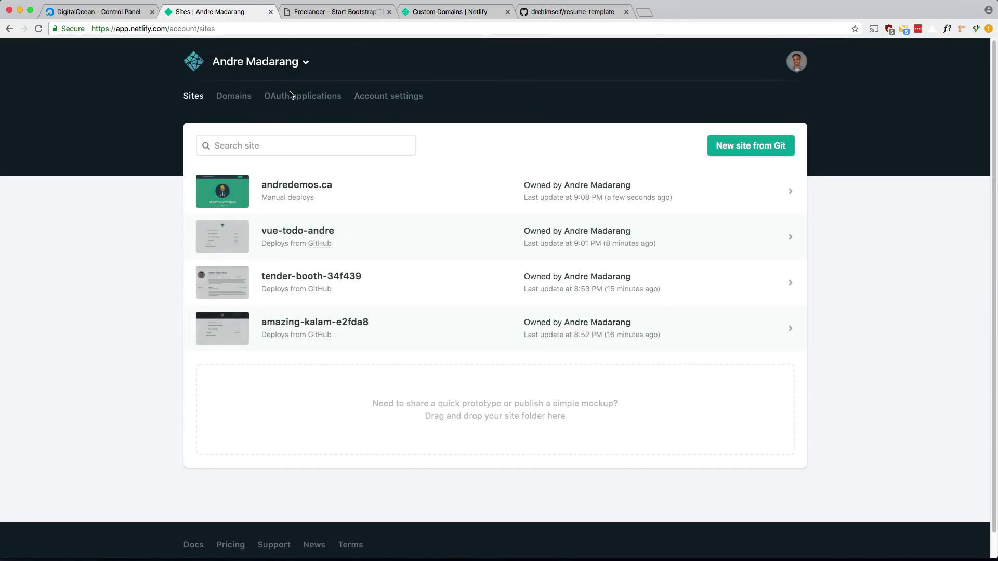
{"action": "left_click", "coordinate": [319, 233]}
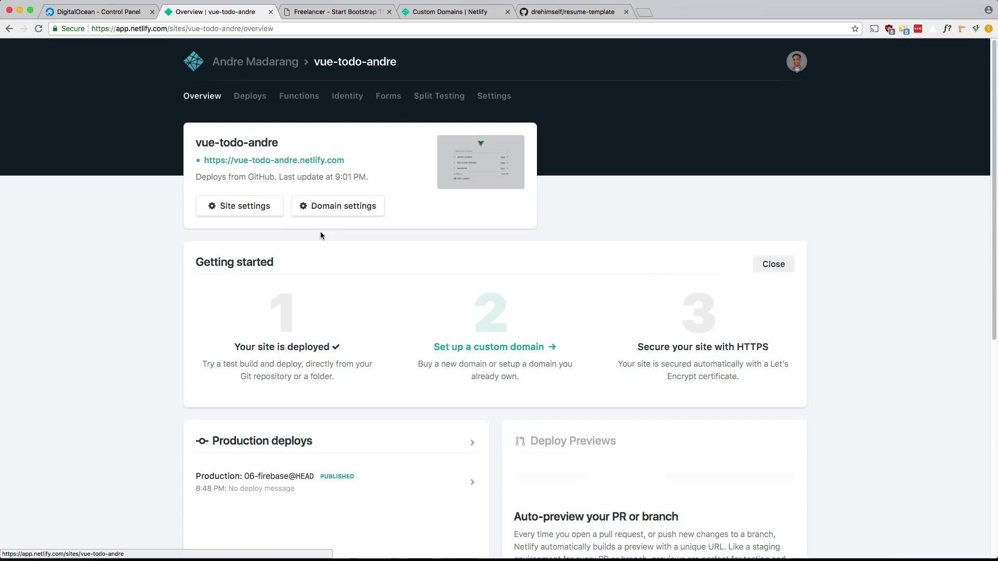
{"action": "left_click_drag", "start_coordinate": [346, 160], "coordinate": [234, 161]}
{"action": "key", "text": "super+c"}
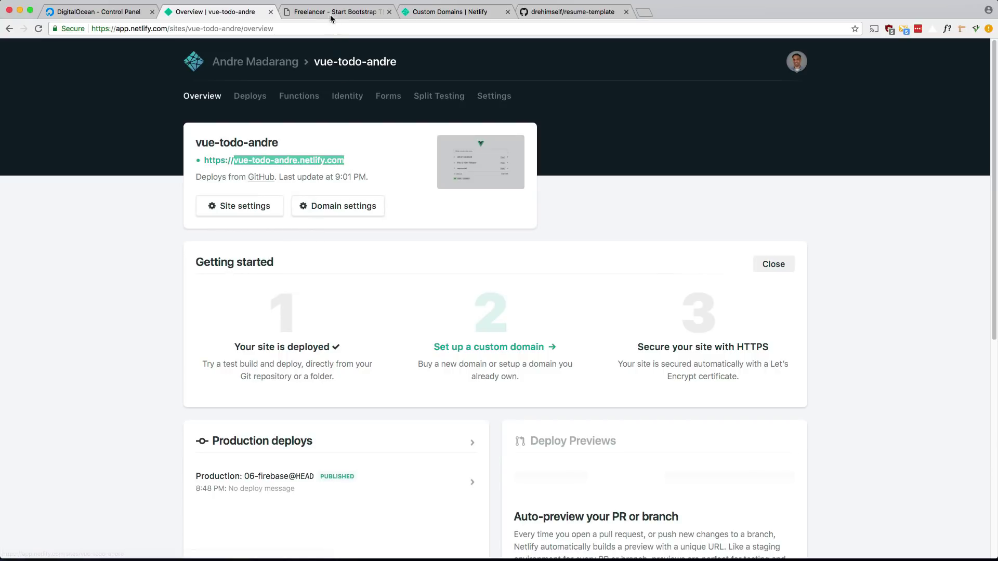
{"action": "left_click", "coordinate": [121, 11]}
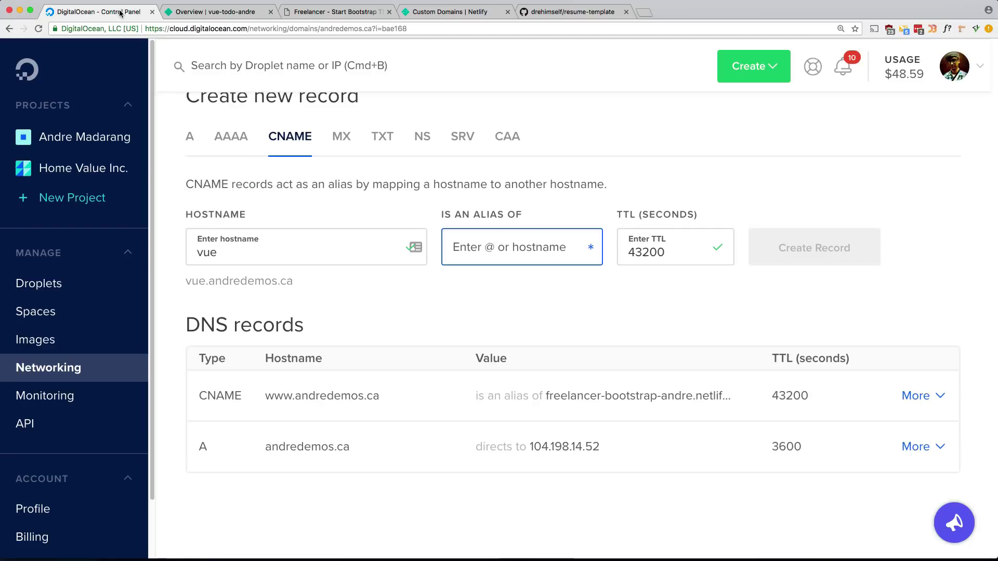
Paste vue-todo-andre.netlify.com as the vue record's alias and create the CNAME record.
{"action": "left_click", "coordinate": [455, 250]}
{"action": "key", "text": "super+v"}
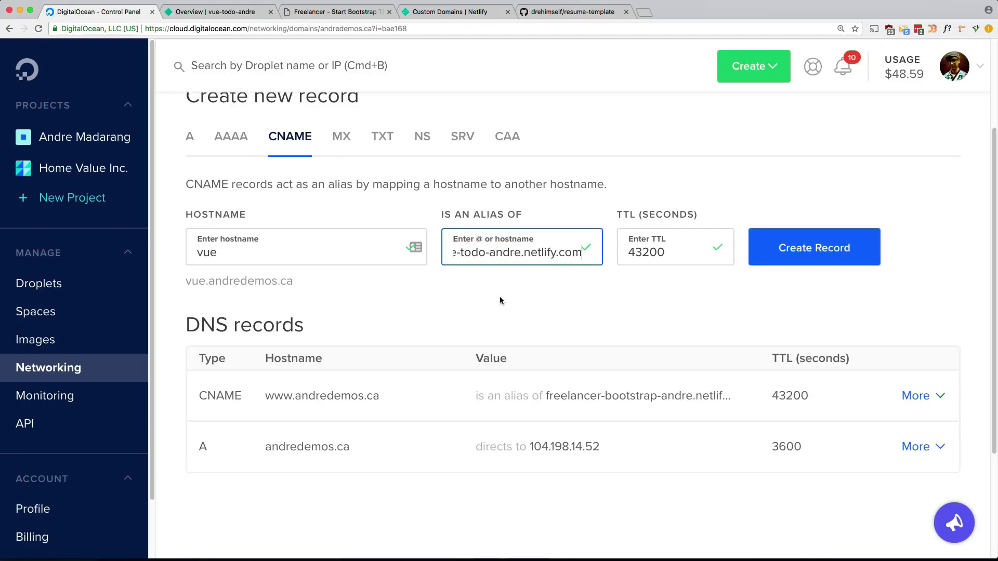
{"action": "left_click", "coordinate": [500, 300]}
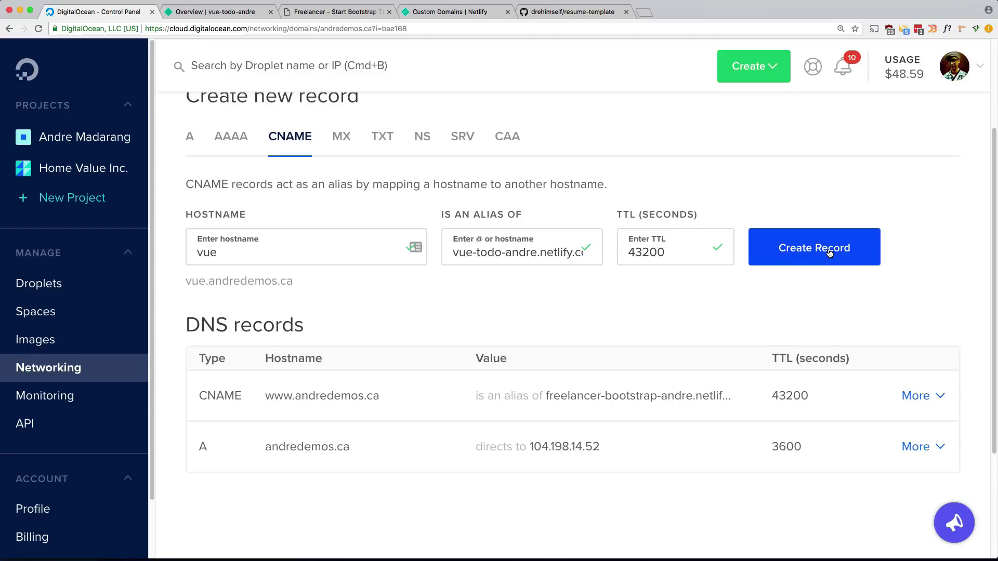
{"action": "left_click_drag", "start_coordinate": [223, 280], "coordinate": [264, 281]}
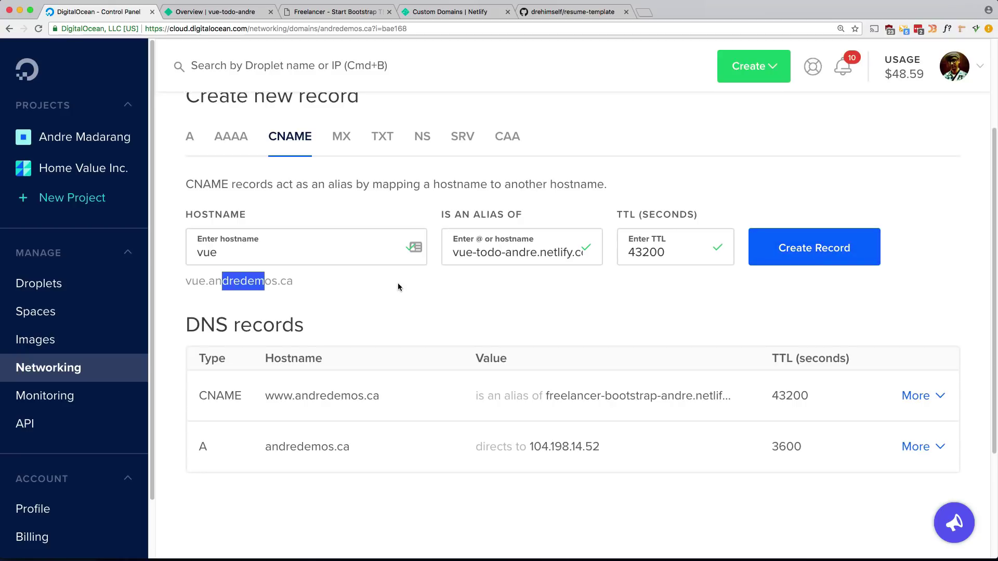
{"action": "left_click", "coordinate": [397, 287]}
{"action": "left_click", "coordinate": [833, 258]}
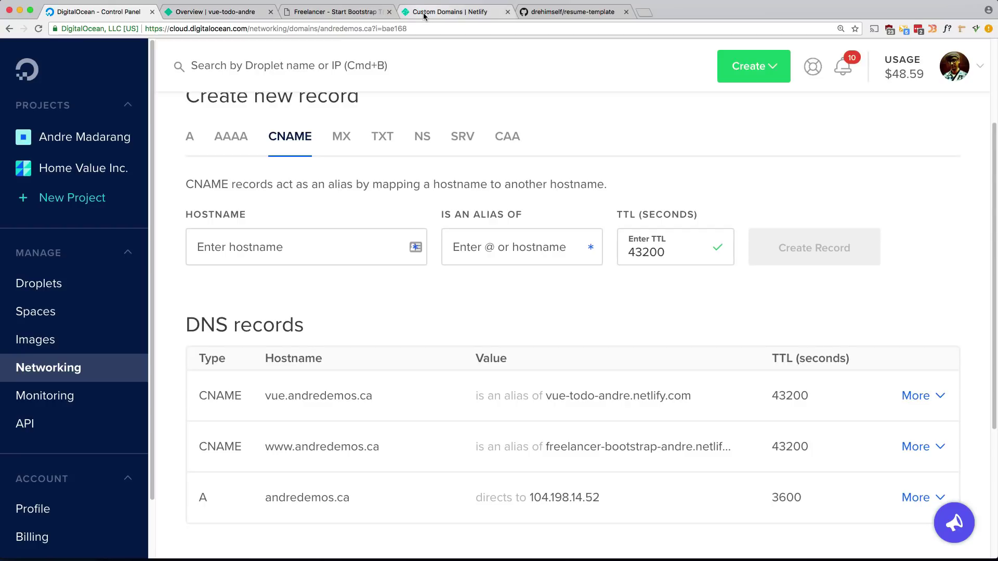
{"action": "left_click", "coordinate": [231, 16]}
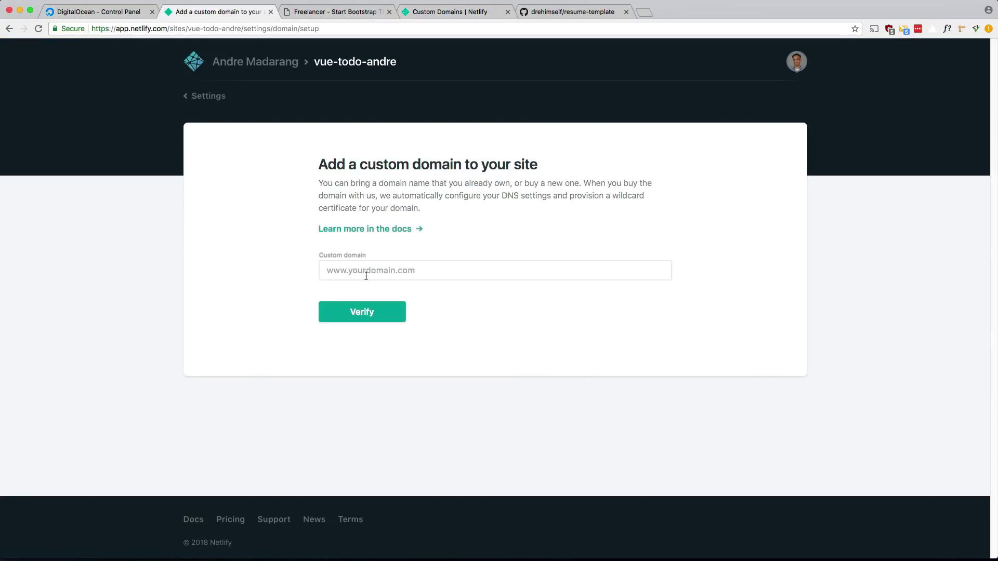
Add vue.andredemos.ca as vue-todo-andre's custom domain, confirming despite the .ca notice.
{"action": "left_click", "coordinate": [363, 271]}
{"action": "type", "text": "vue."}
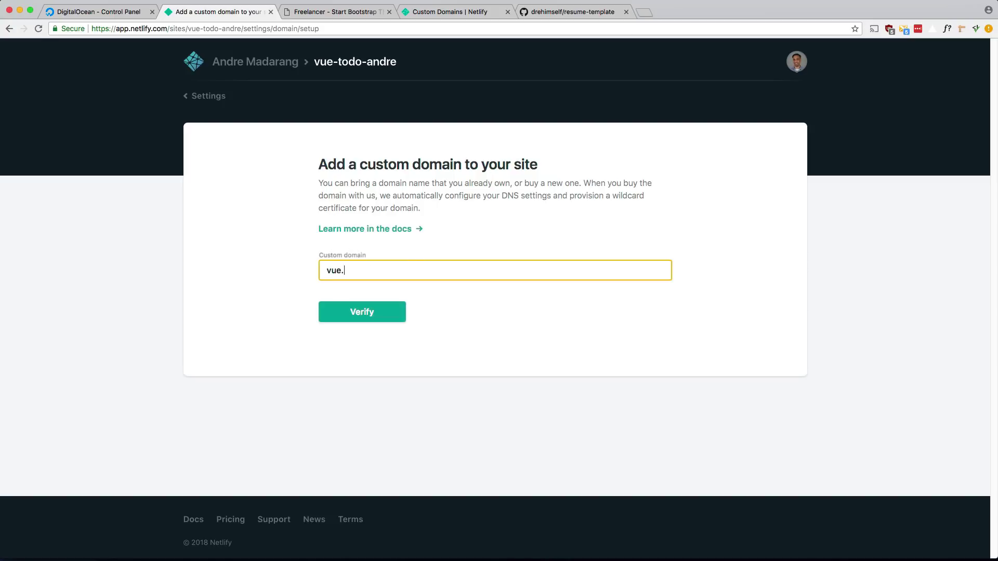
{"action": "type", "text": "andredemos.ca"}
{"action": "left_click", "coordinate": [360, 316]}
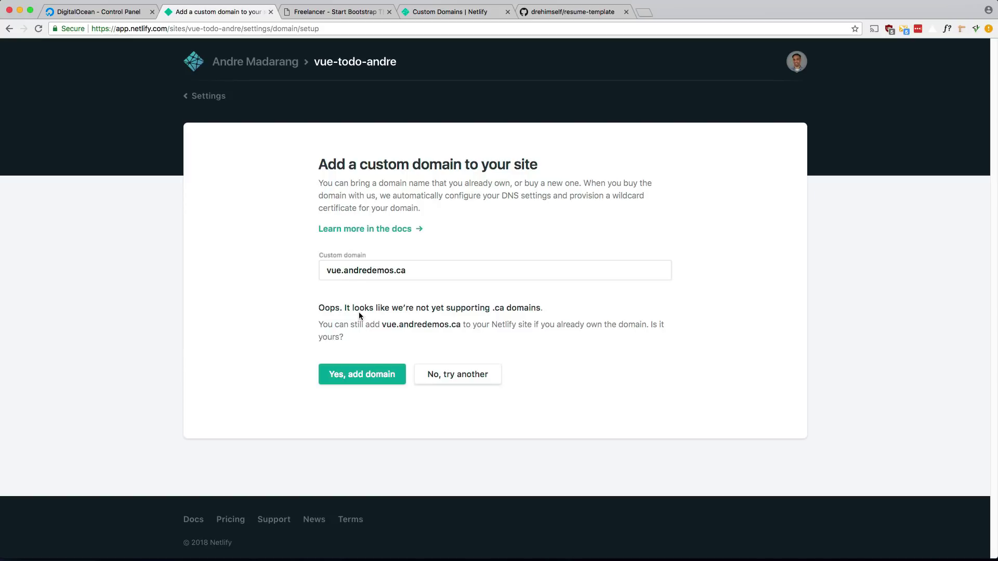
{"action": "left_click", "coordinate": [347, 376]}
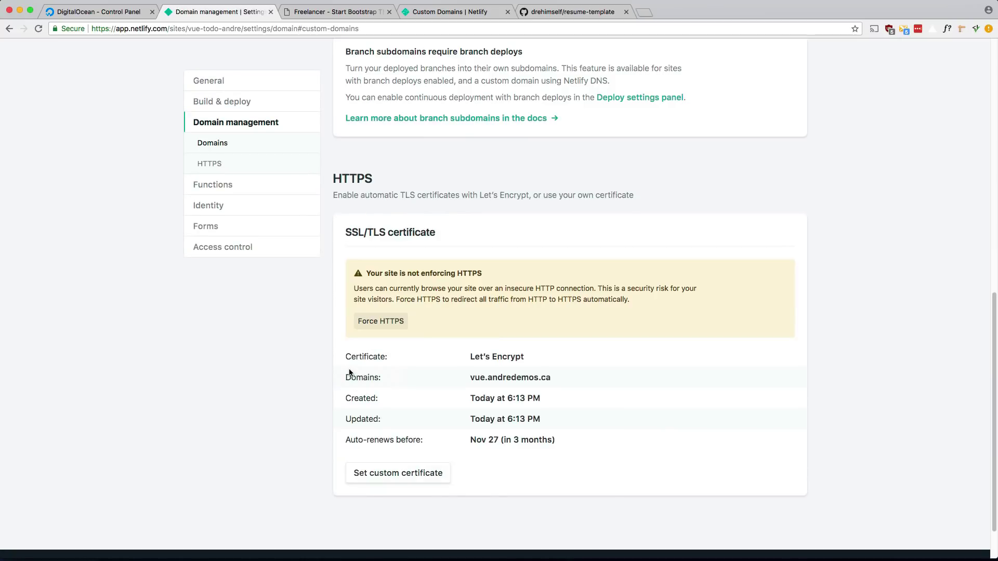
Reload to confirm the Let's Encrypt HTTPS certificate, then open vue.andredemos.ca.
{"action": "key", "text": "super+r"}
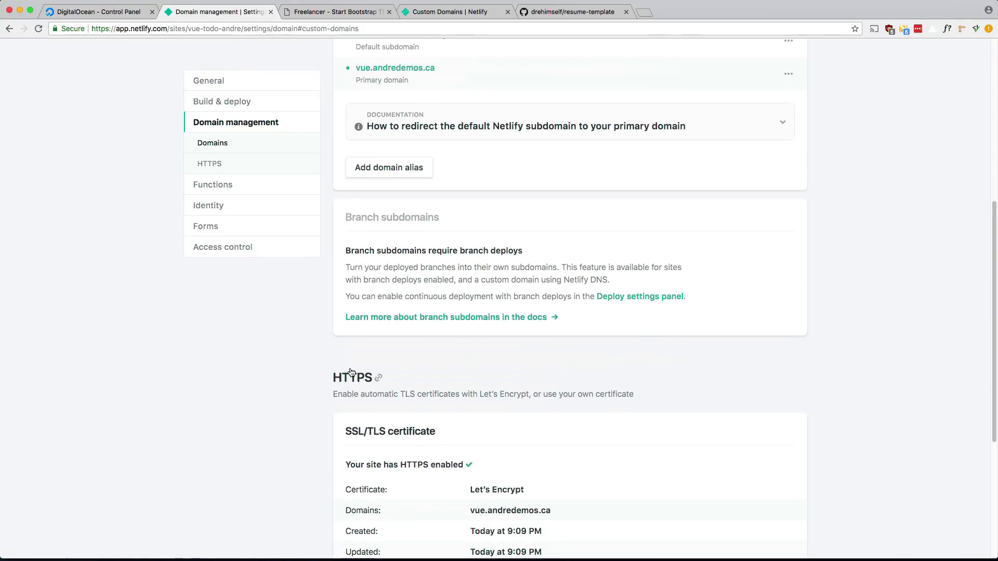
{"action": "scroll", "coordinate": [350, 372], "scroll_direction": "down", "scroll_amount": 2}
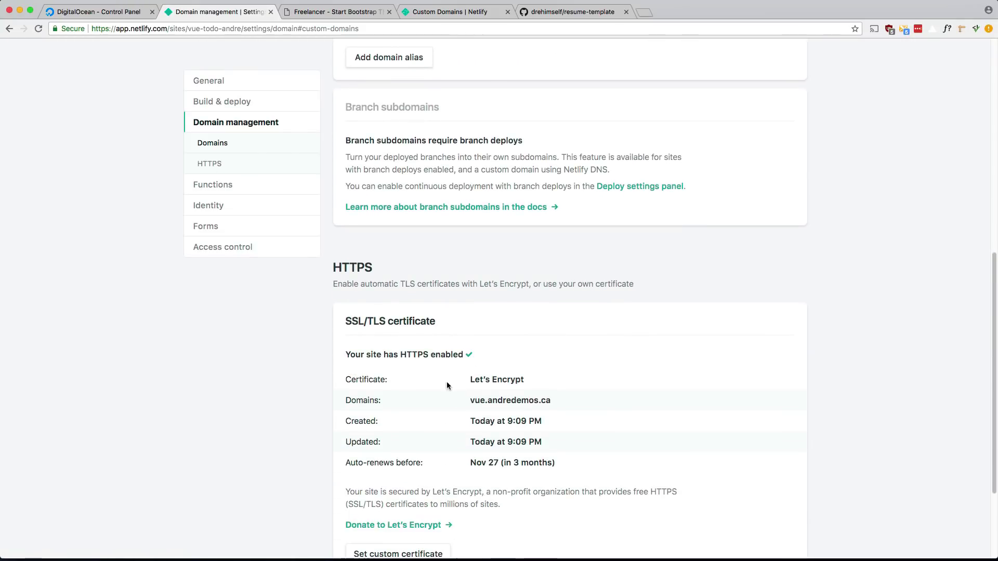
{"action": "scroll", "coordinate": [390, 399], "scroll_direction": "down", "scroll_amount": 5}
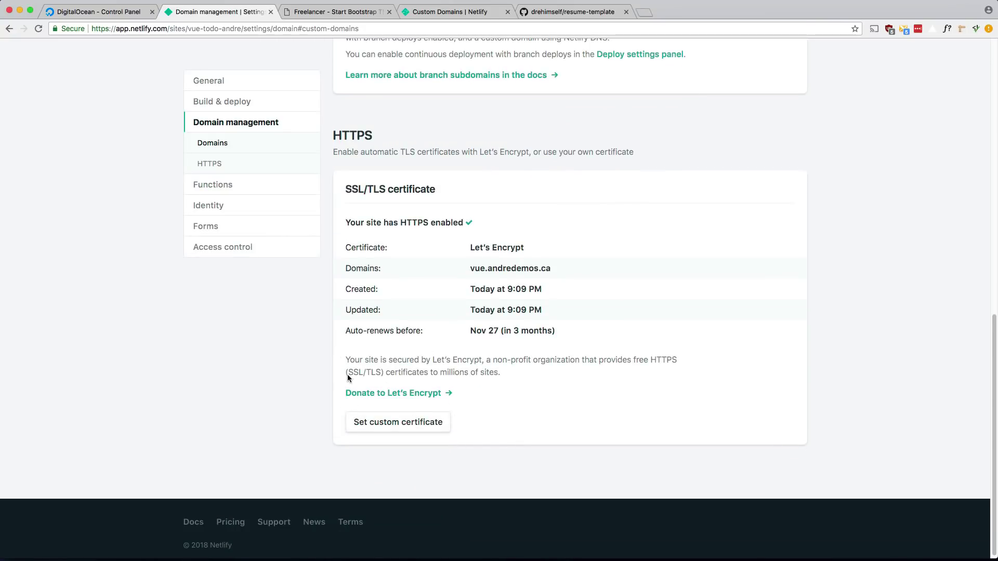
{"action": "scroll", "coordinate": [404, 363], "scroll_direction": "up", "scroll_amount": 1}
{"action": "scroll", "coordinate": [404, 364], "scroll_direction": "up", "scroll_amount": 1}
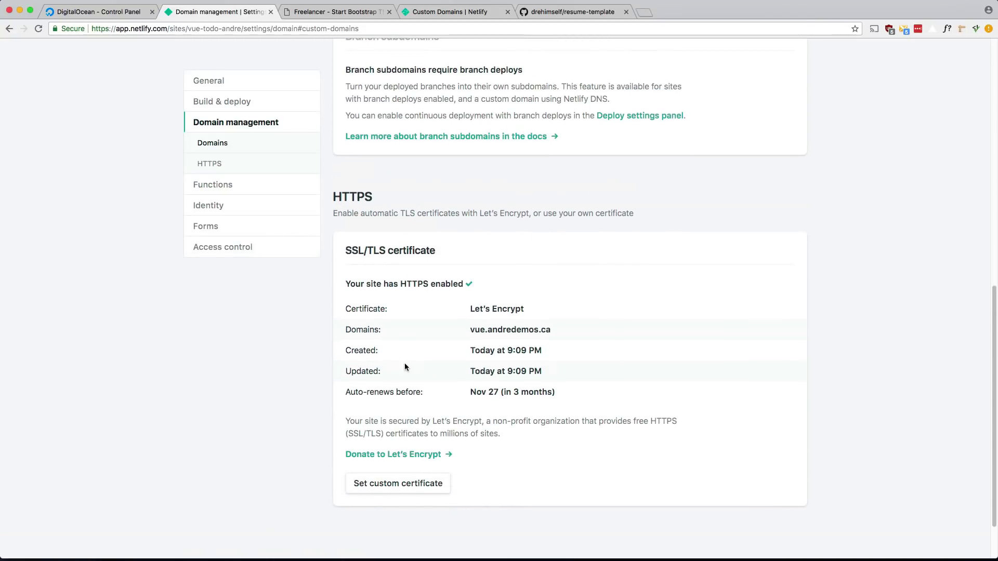
{"action": "scroll", "coordinate": [415, 367], "scroll_direction": "up", "scroll_amount": 8}
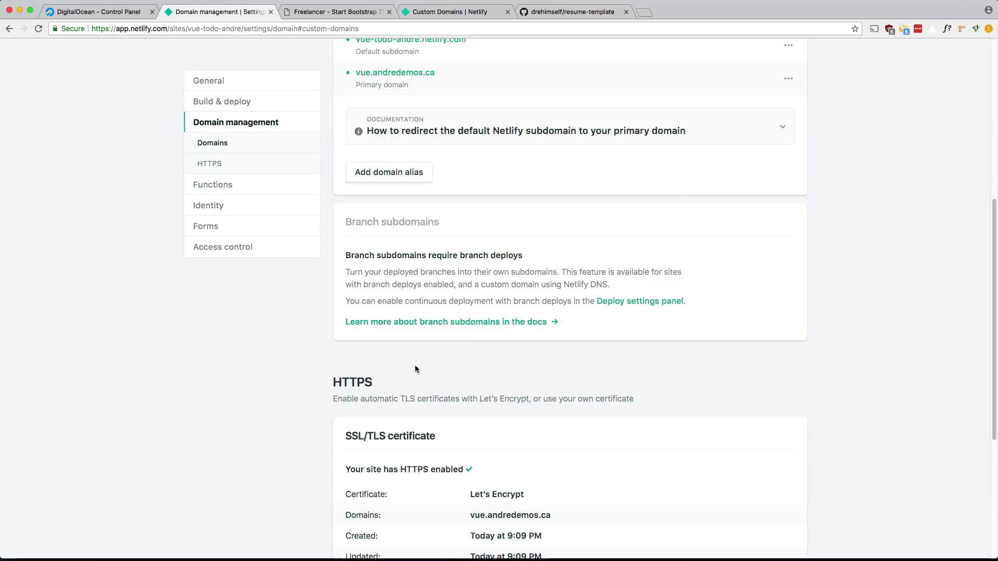
{"action": "scroll", "coordinate": [415, 368], "scroll_direction": "up", "scroll_amount": 1}
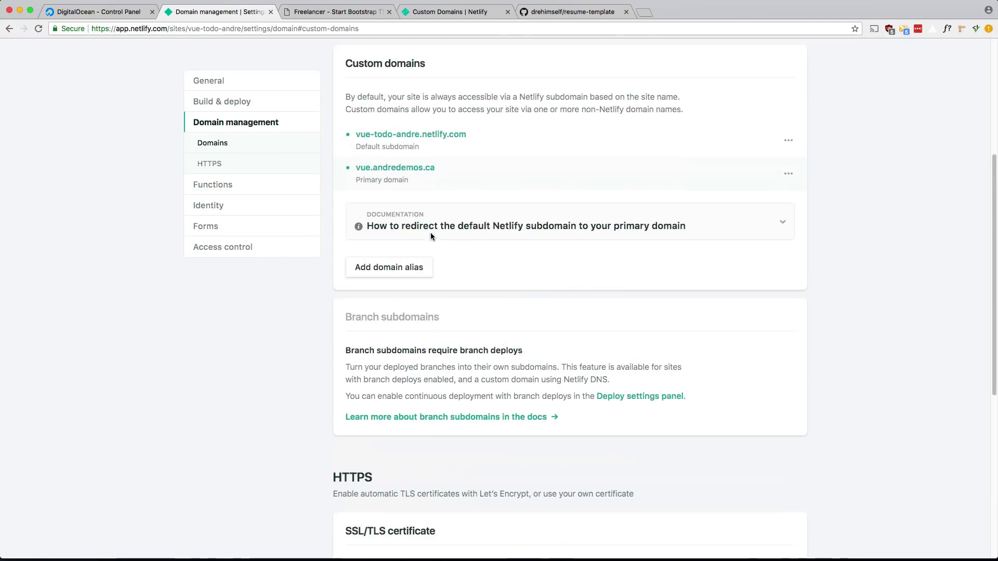
{"action": "left_click", "coordinate": [405, 172]}
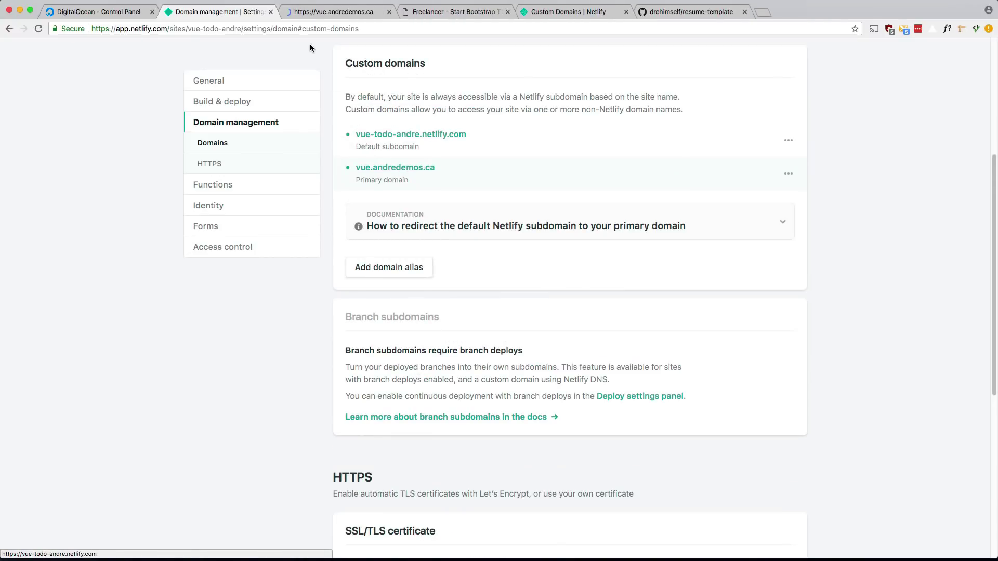
{"action": "left_click", "coordinate": [317, 13]}
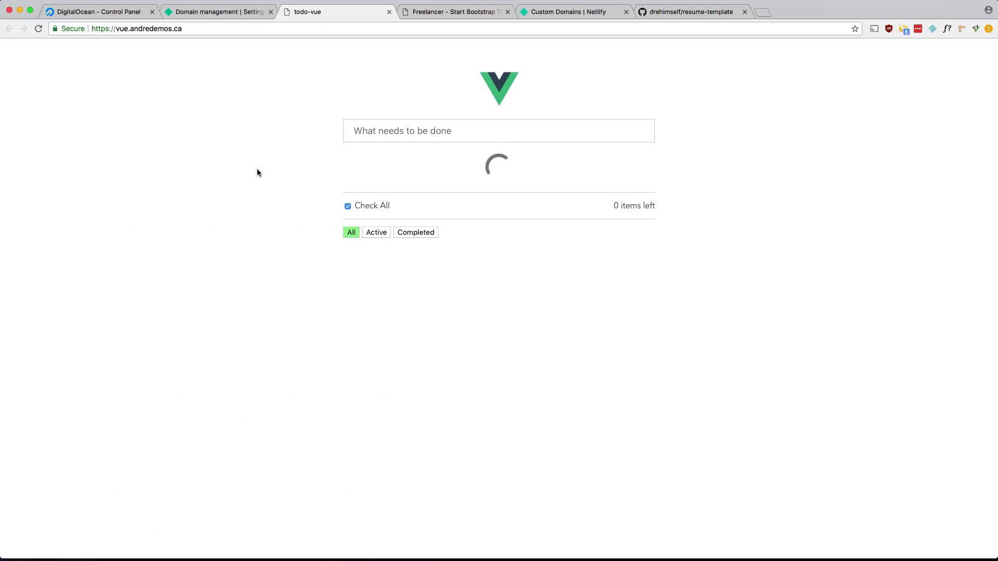
{"action": "left_click", "coordinate": [124, 29]}
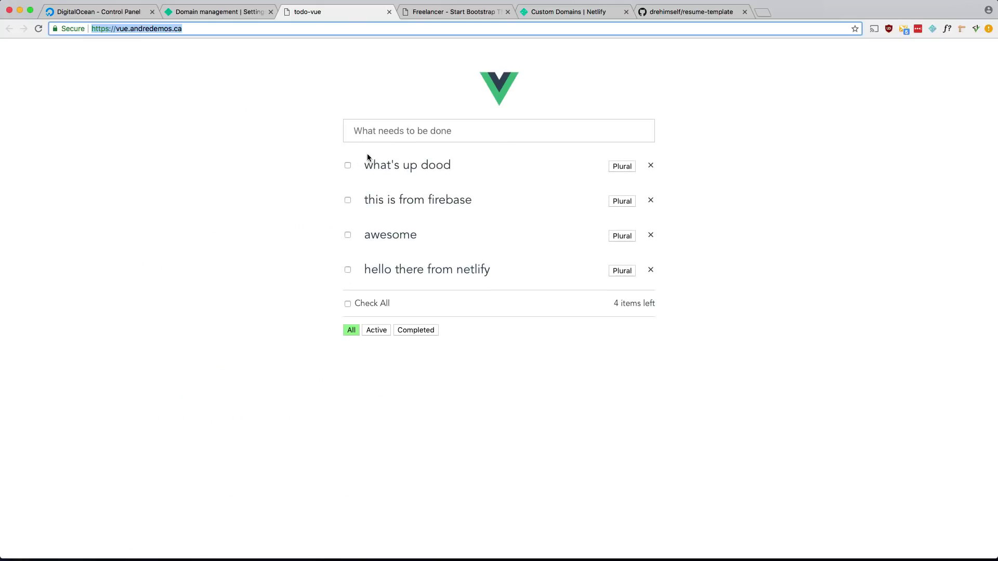
{"action": "left_click", "coordinate": [390, 135]}
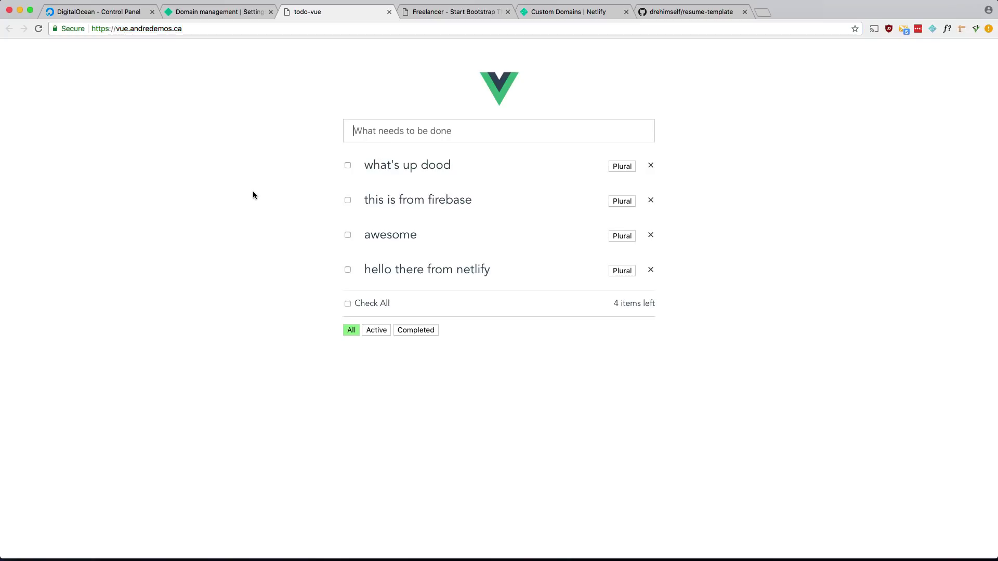
{"action": "type", "text": "https://awesome"}
{"action": "key", "text": "super+a"}
{"action": "key", "text": "BackSpace"}
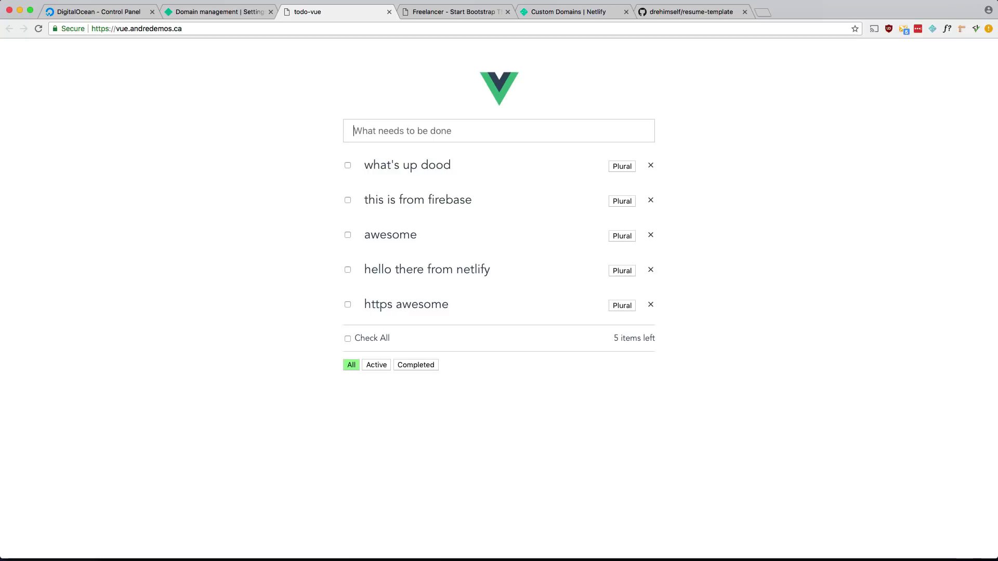